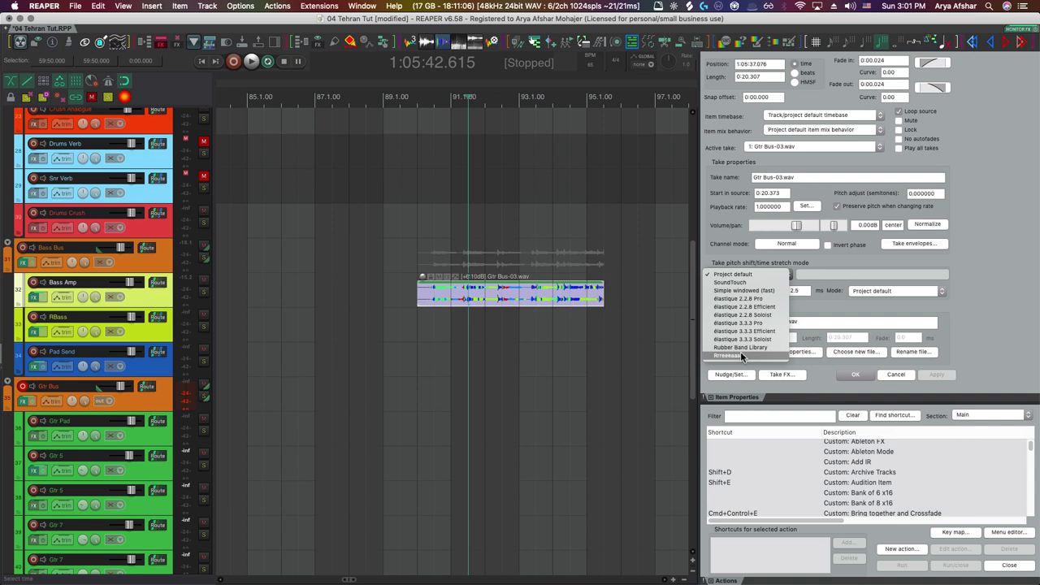
Set the Gtr Bus-03 item's stretch mode to Rrreeeaaa and close its FFT options.
{"action": "left_click", "coordinate": [741, 353]}
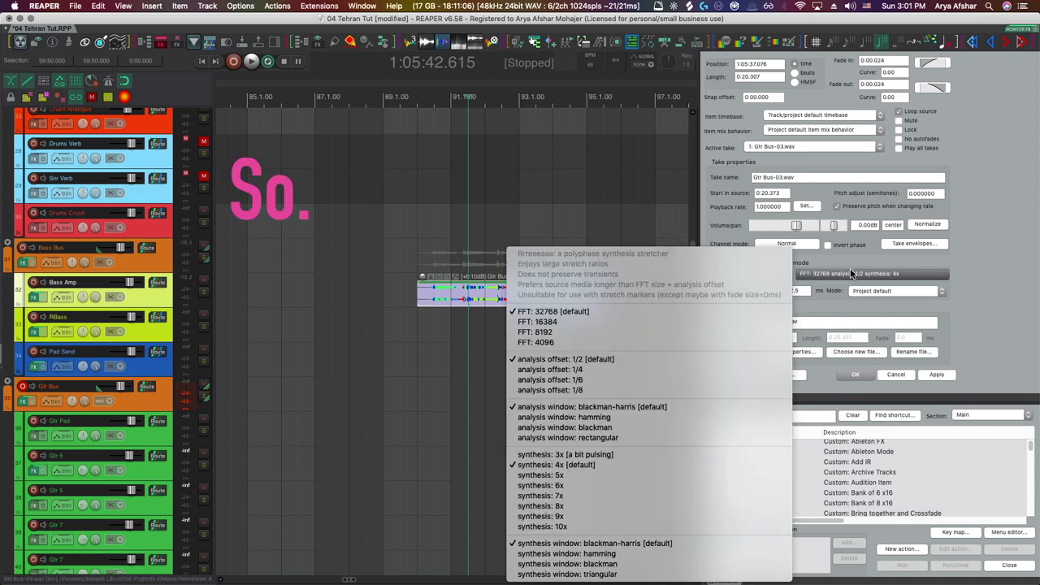
{"action": "left_click", "coordinate": [935, 274]}
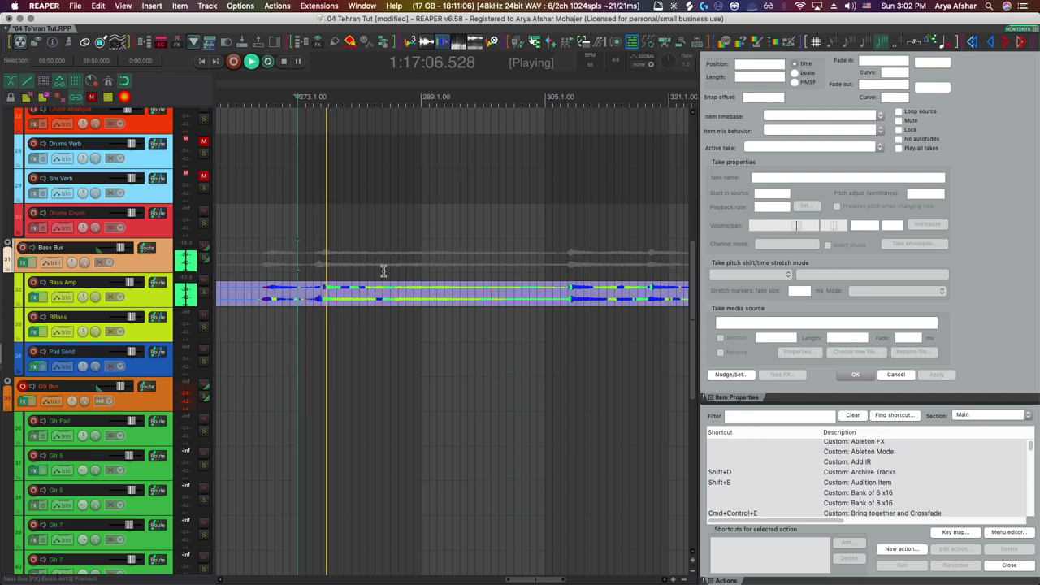
Switch to Paul's Extreme Sound Stretch and its HourGlass stretcher window.
{"action": "key", "text": "super+Tab"}
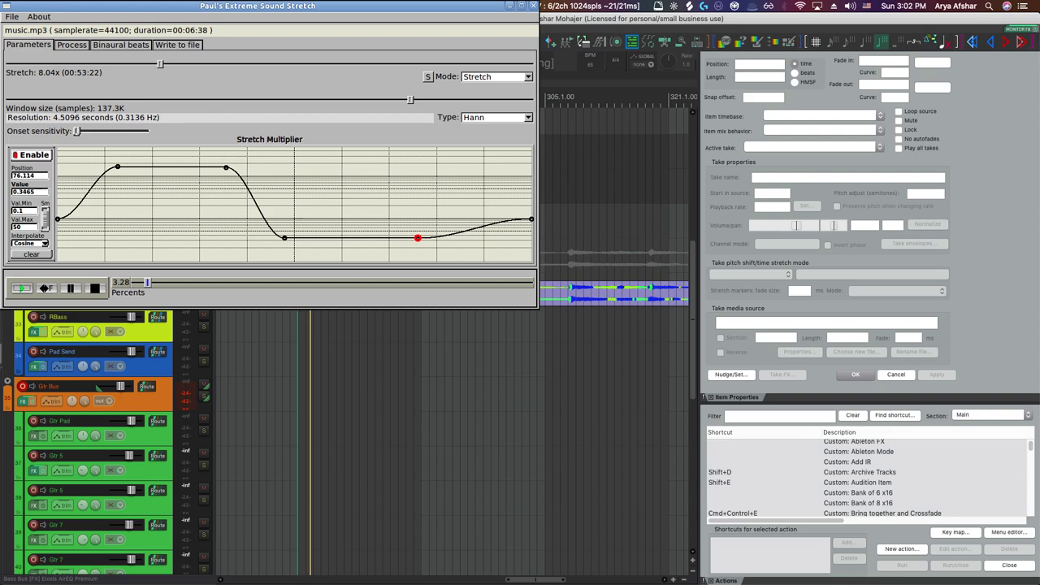
{"action": "key", "text": "super+Tab"}
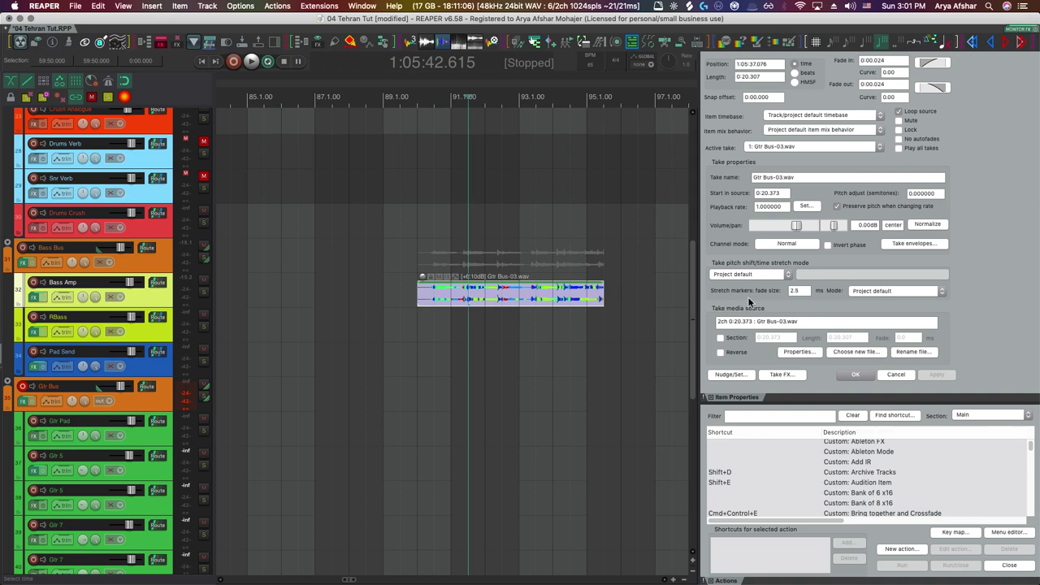
Set the item's stretch mode to Rrreeeaaa, keeping the default FFT and synthesis options.
{"action": "left_click", "coordinate": [783, 277]}
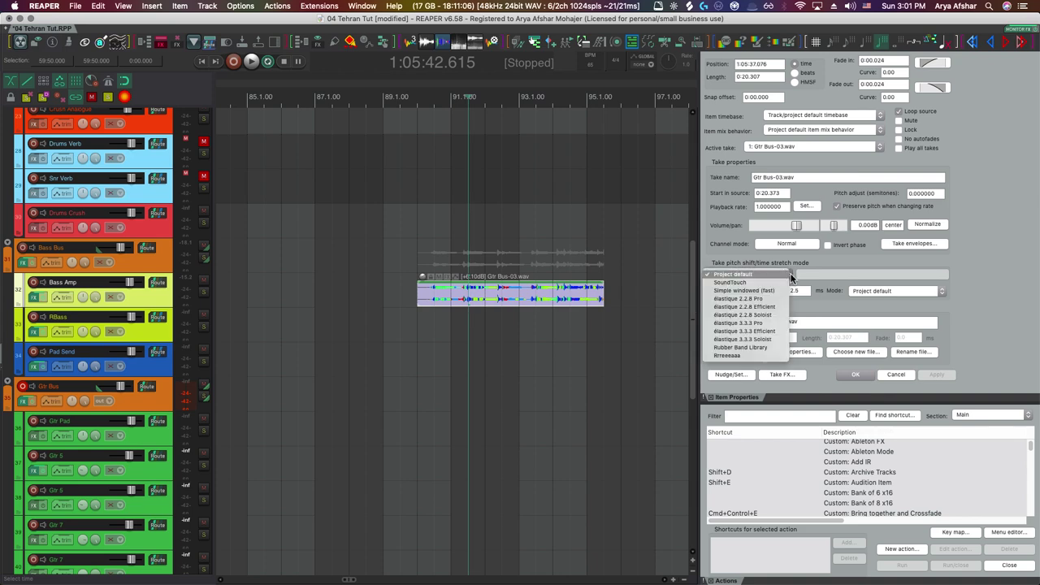
{"action": "left_click", "coordinate": [741, 354]}
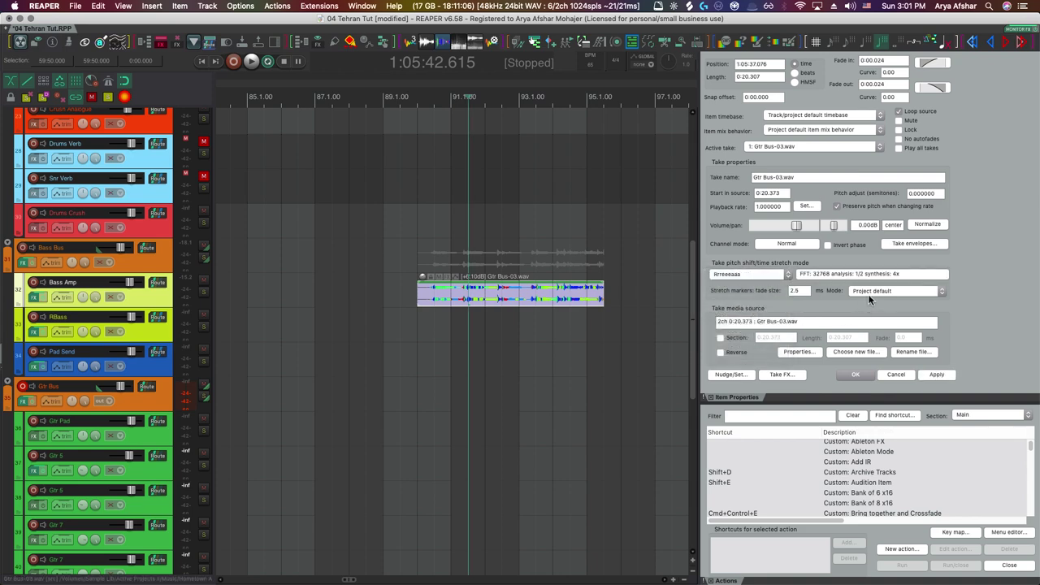
{"action": "left_click", "coordinate": [852, 273]}
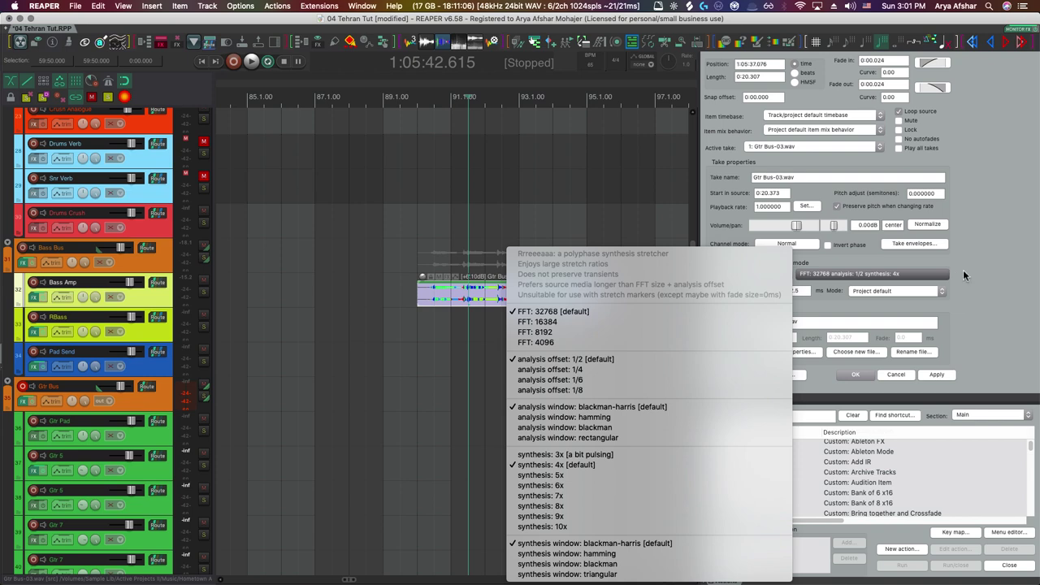
{"action": "left_click", "coordinate": [961, 292]}
Stretch the guitar item to a 0.025463 rate (13:17.538 long) and play it.
{"action": "scroll", "coordinate": [426, 372], "scroll_direction": "down", "scroll_amount": 5}
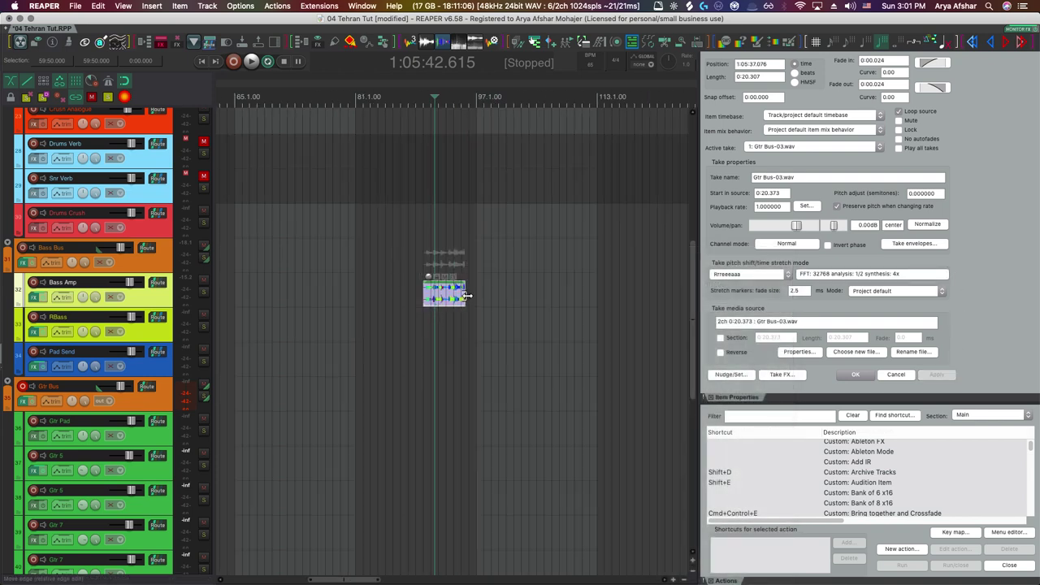
{"action": "left_click_drag", "start_coordinate": [464, 295], "coordinate": [1012, 302]}
{"action": "scroll", "coordinate": [369, 262], "scroll_direction": "down", "scroll_amount": 5}
{"action": "left_click", "coordinate": [369, 263]}
{"action": "key", "text": "space"}
{"action": "scroll", "coordinate": [369, 263], "scroll_direction": "up", "scroll_amount": 5}
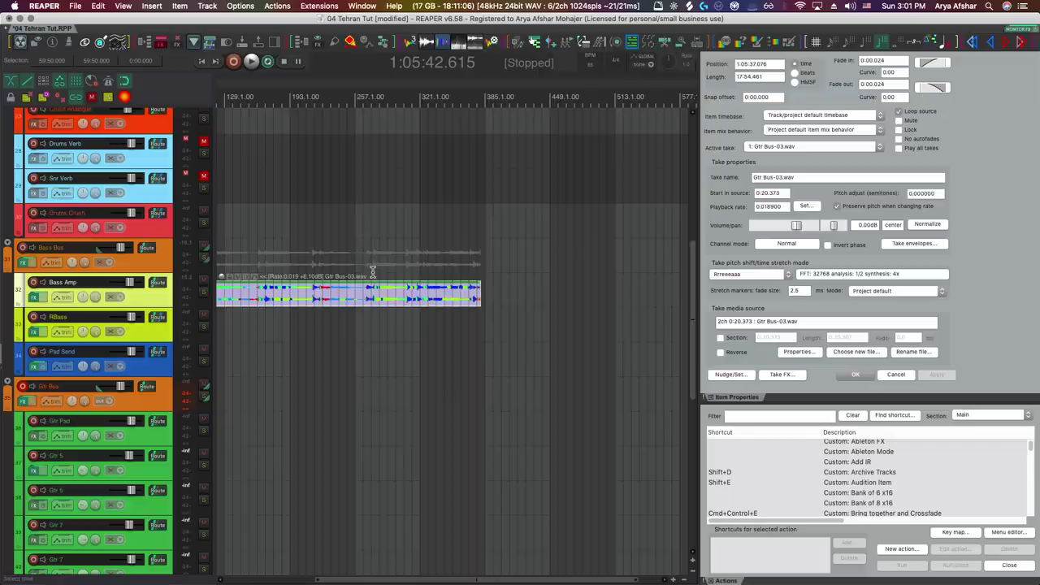
Play the heavily stretched guitar item and zoom in on the opening section.
{"action": "key", "text": "space"}
{"action": "scroll", "coordinate": [382, 272], "scroll_direction": "up", "scroll_amount": 3}
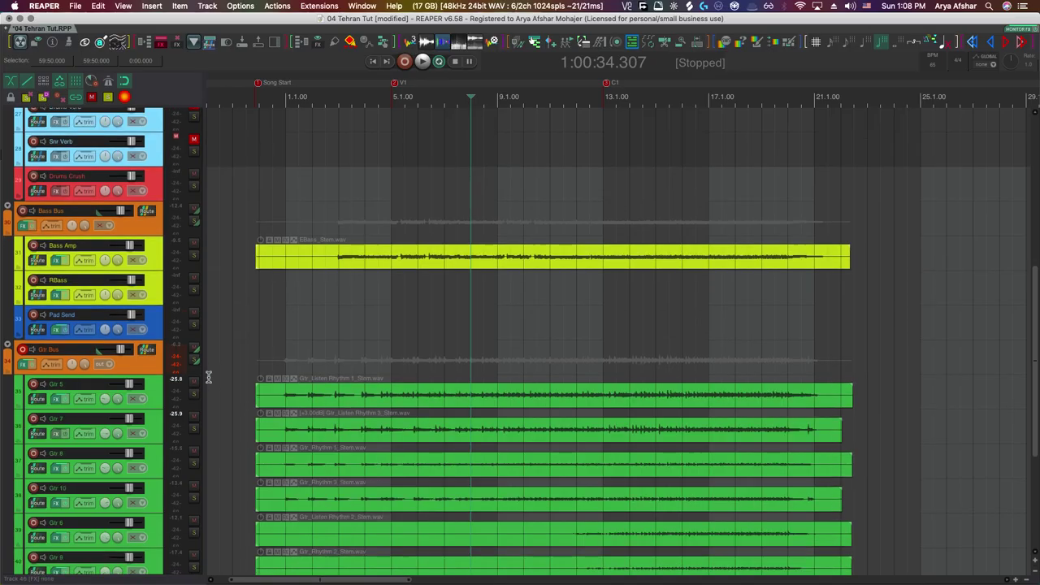
Select the Gtr Bus track, play the guitar stems from about 6.6 seconds, then stop.
{"action": "scroll", "coordinate": [209, 376], "scroll_direction": "down", "scroll_amount": 2}
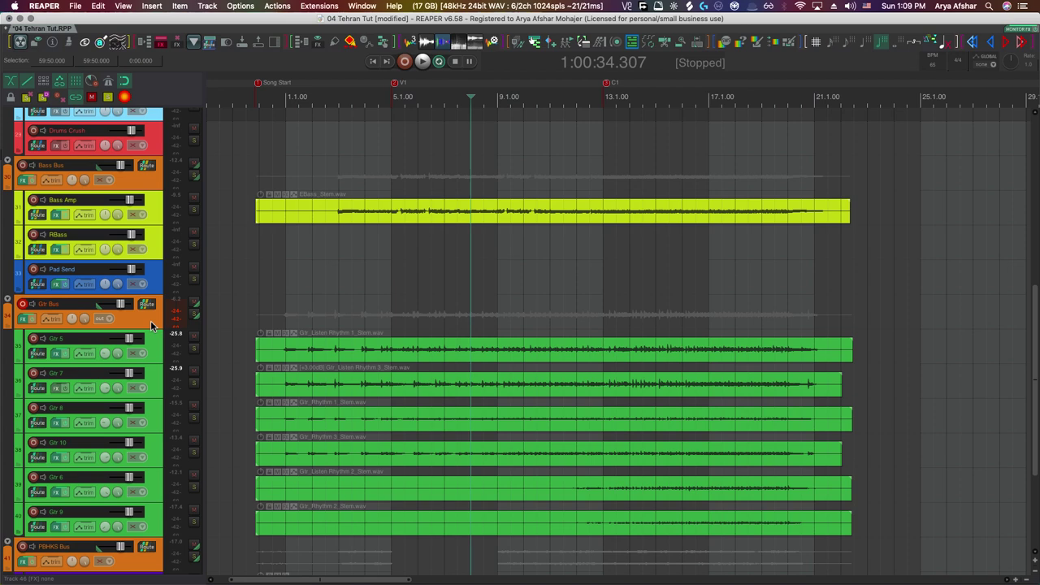
{"action": "left_click", "coordinate": [274, 317]}
{"action": "key", "text": "space"}
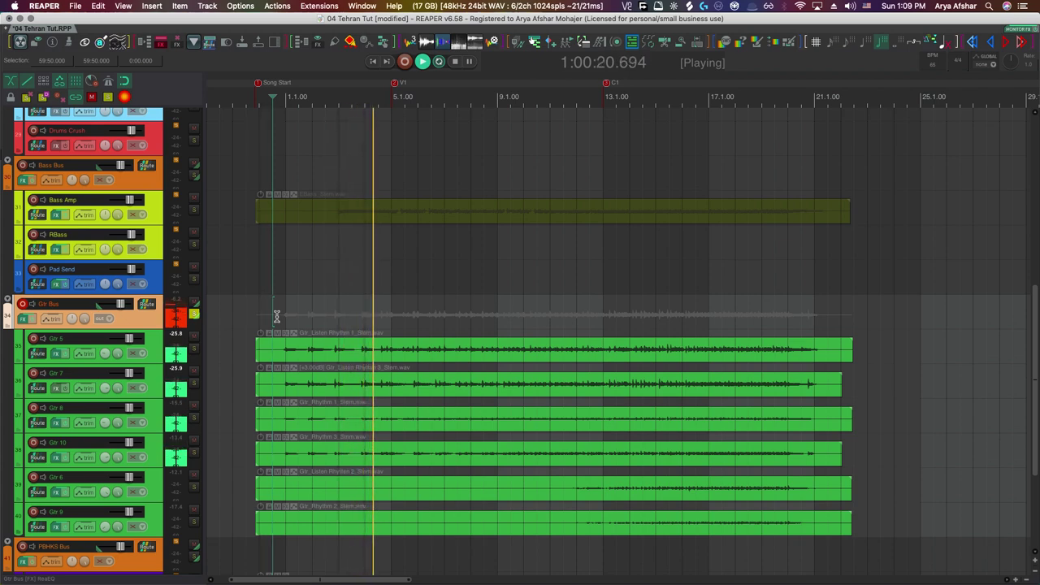
{"action": "key", "text": "space"}
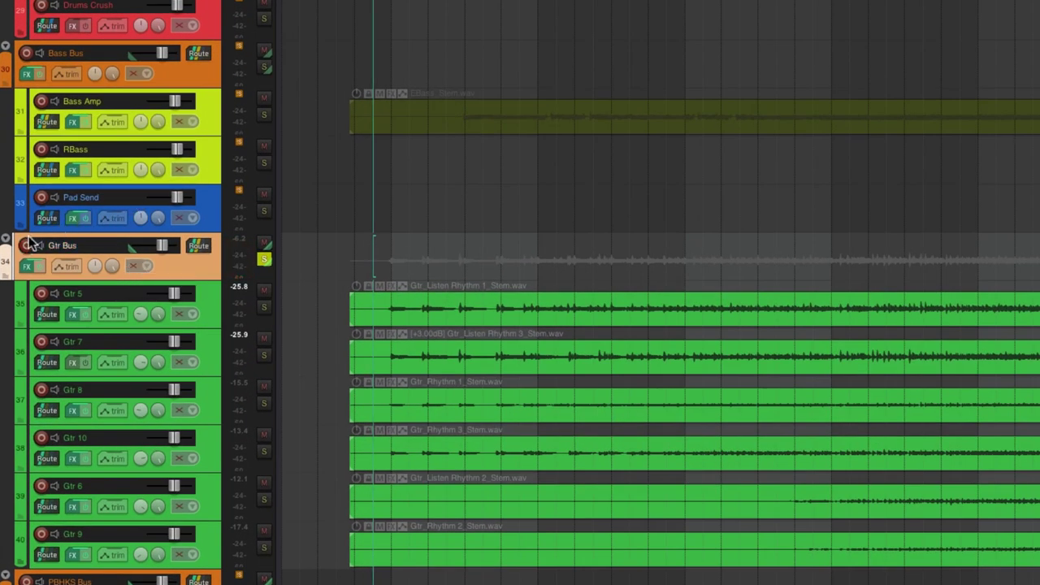
Record the Gtr Bus output in stereo as a new take.
{"action": "right_click", "coordinate": [28, 245]}
{"action": "mouse_move", "coordinate": [183, 353]}
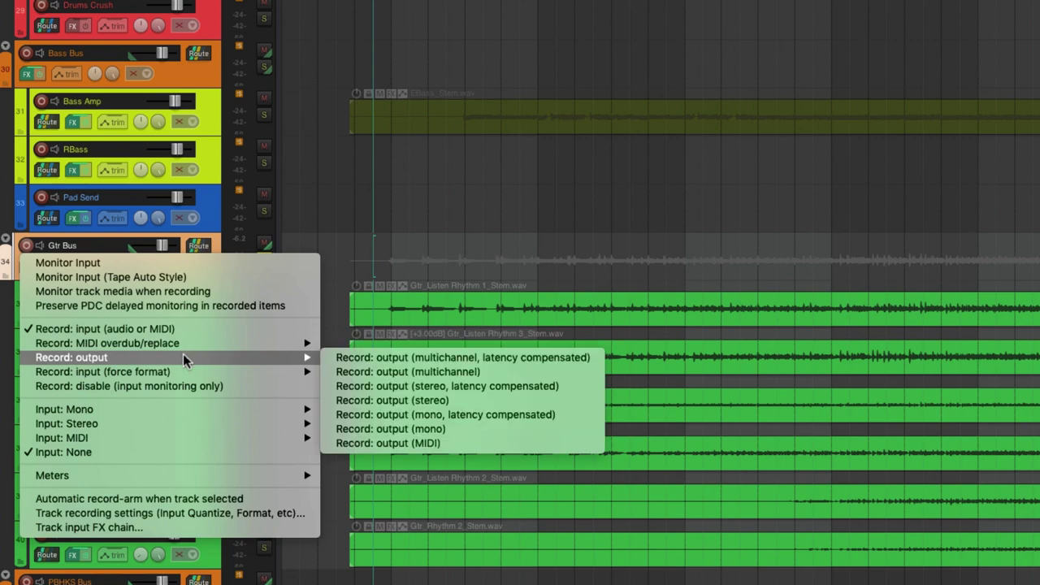
{"action": "left_click", "coordinate": [404, 400]}
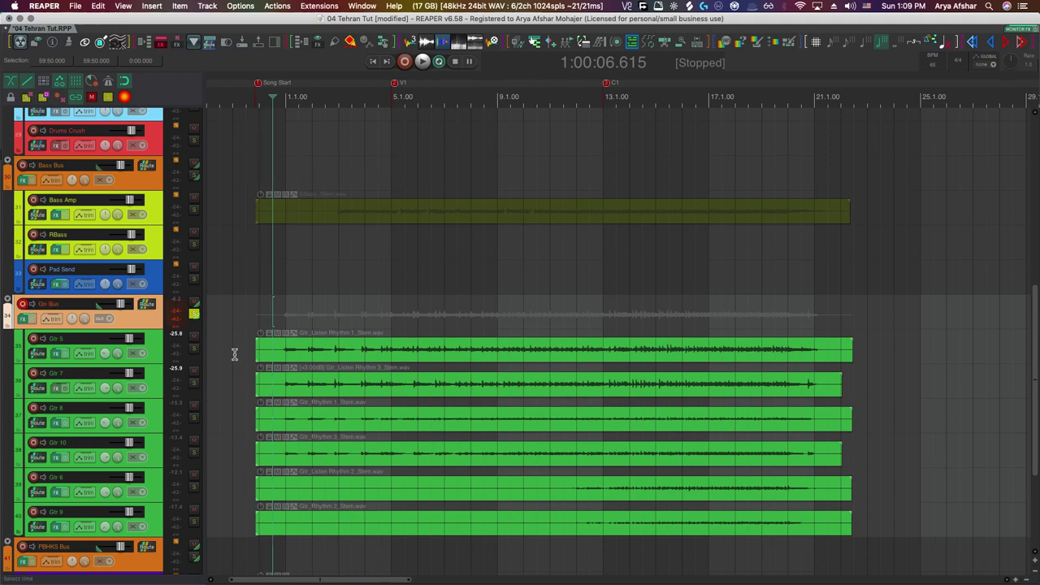
{"action": "key", "text": "super+r"}
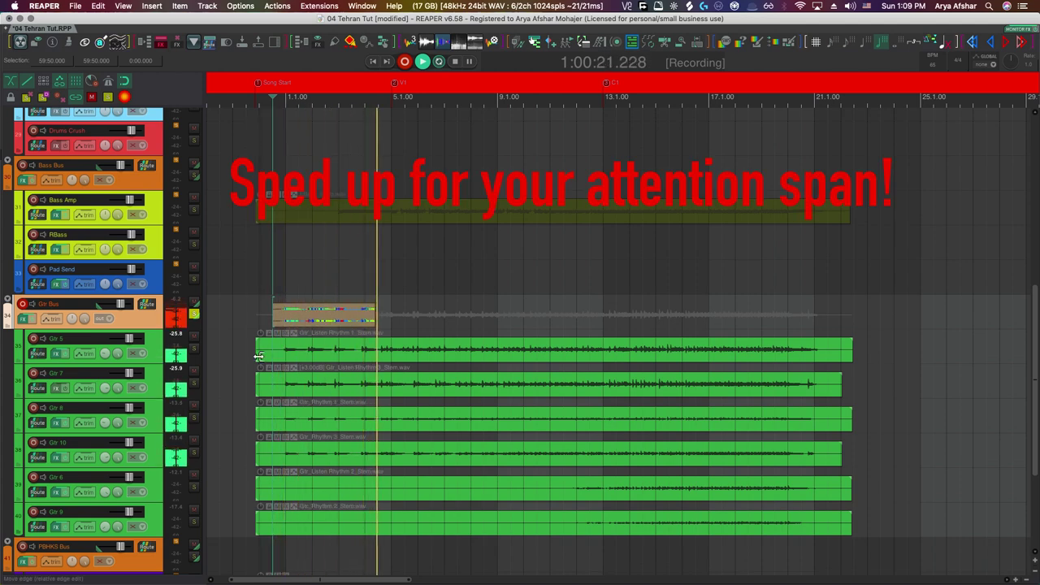
{"action": "key", "text": "space"}
Move the recorded take to bar 25 and stretch it to a 0.100 rate.
{"action": "scroll", "coordinate": [258, 357], "scroll_direction": "down", "scroll_amount": 3}
{"action": "left_click_drag", "start_coordinate": [309, 318], "coordinate": [708, 305]}
{"action": "scroll", "coordinate": [550, 334], "scroll_direction": "right", "scroll_amount": 5}
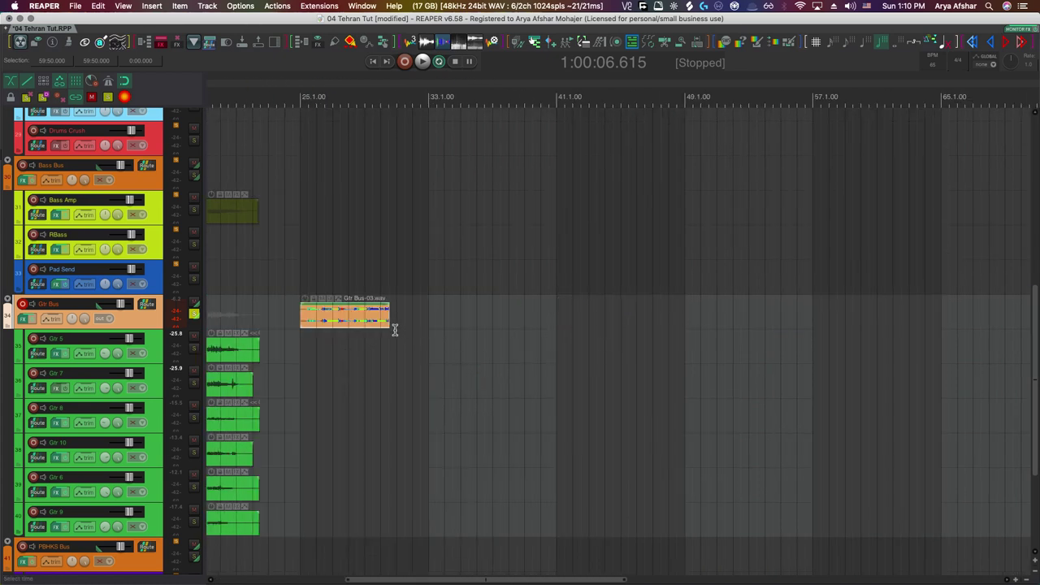
{"action": "left_click_drag", "start_coordinate": [392, 325], "coordinate": [889, 304]}
{"action": "scroll", "coordinate": [759, 383], "scroll_direction": "down", "scroll_amount": 3}
{"action": "left_click_drag", "start_coordinate": [723, 319], "coordinate": [955, 321]}
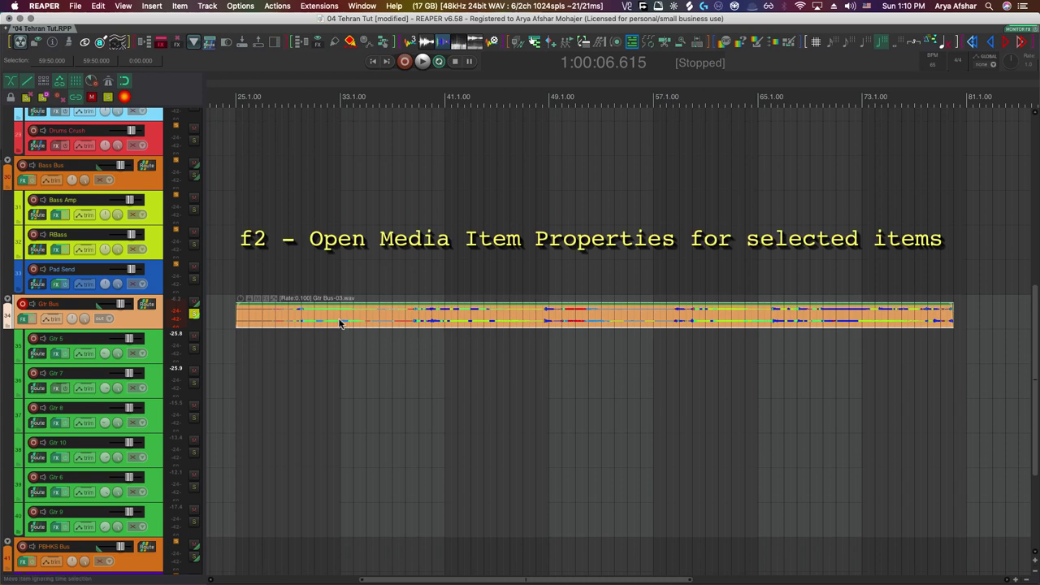
Switch the stretched take to élastique 3.3.3 Pro stretching and play it back.
{"action": "key", "text": "F2"}
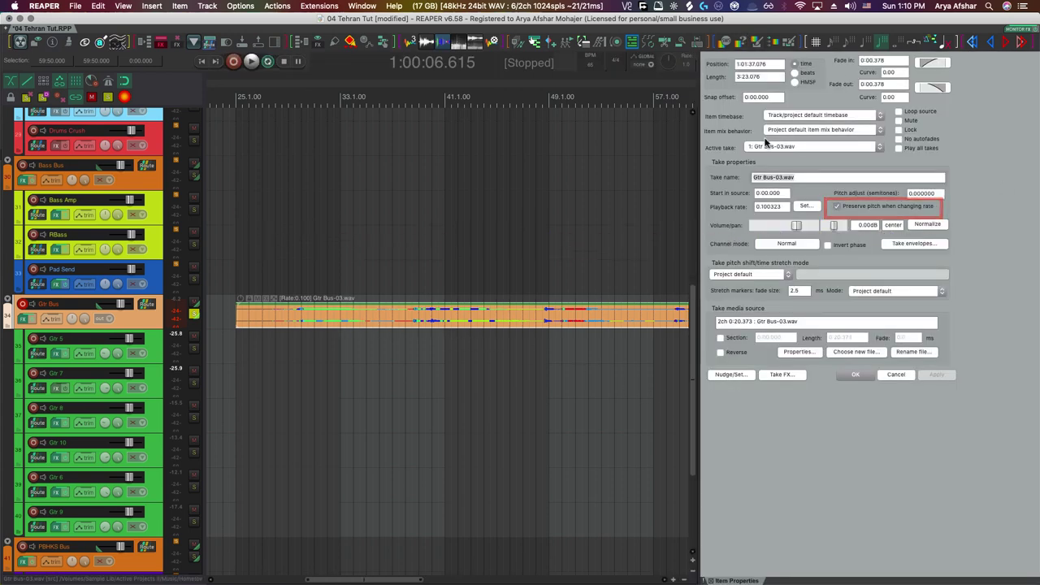
{"action": "left_click", "coordinate": [788, 275]}
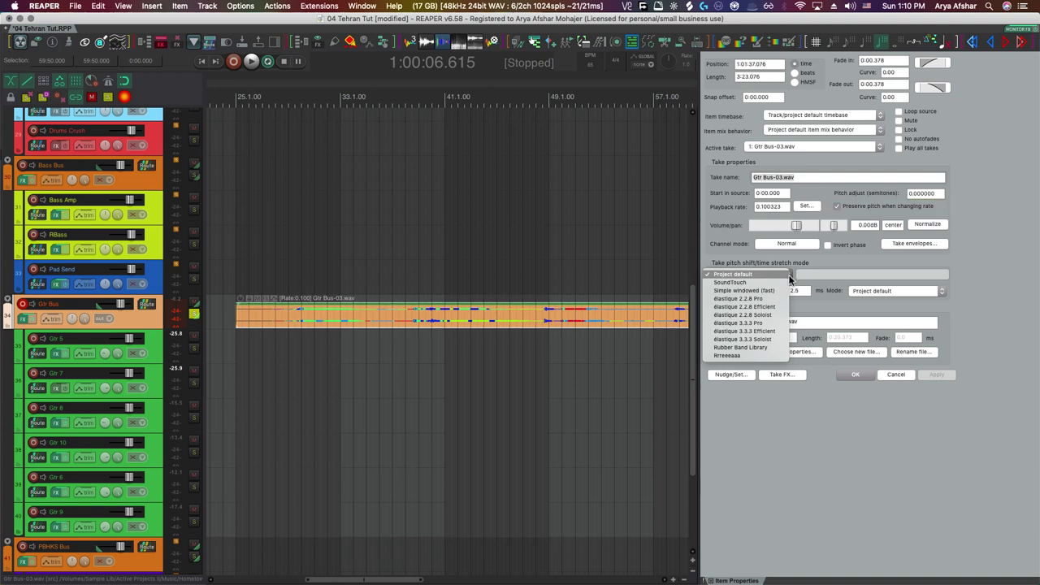
{"action": "left_click", "coordinate": [756, 322]}
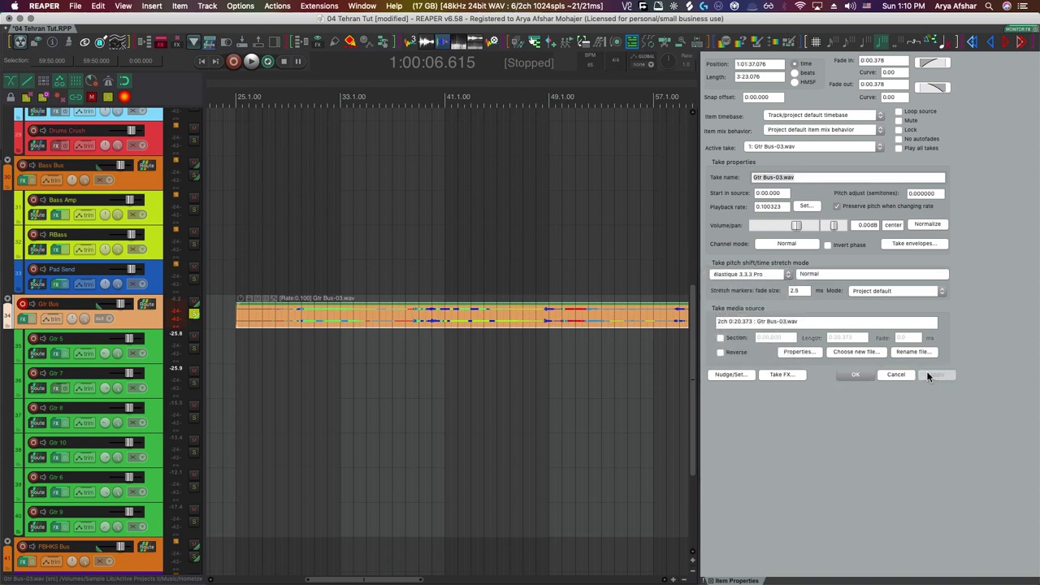
{"action": "left_click", "coordinate": [288, 284]}
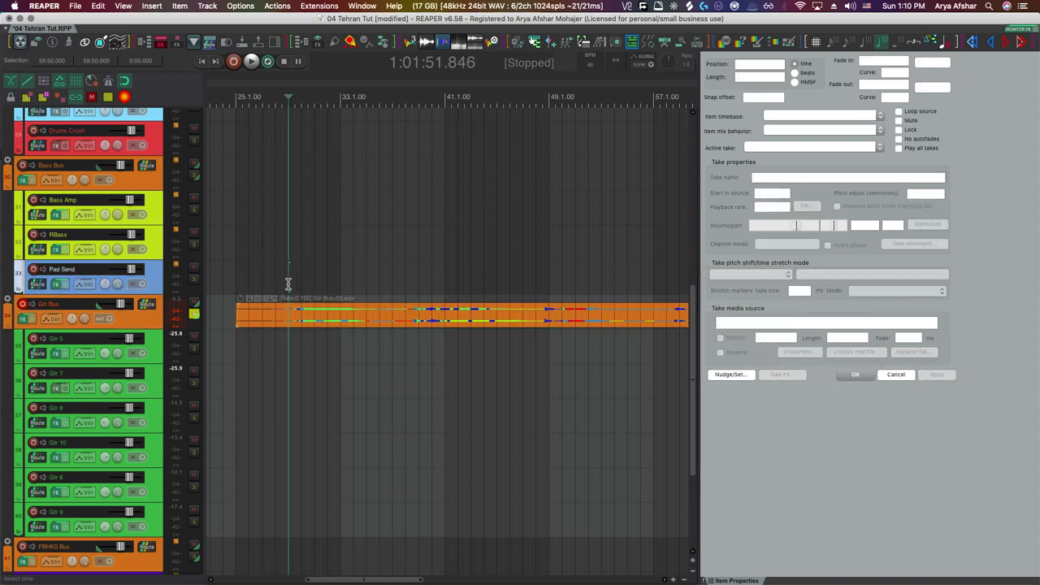
{"action": "key", "text": "space"}
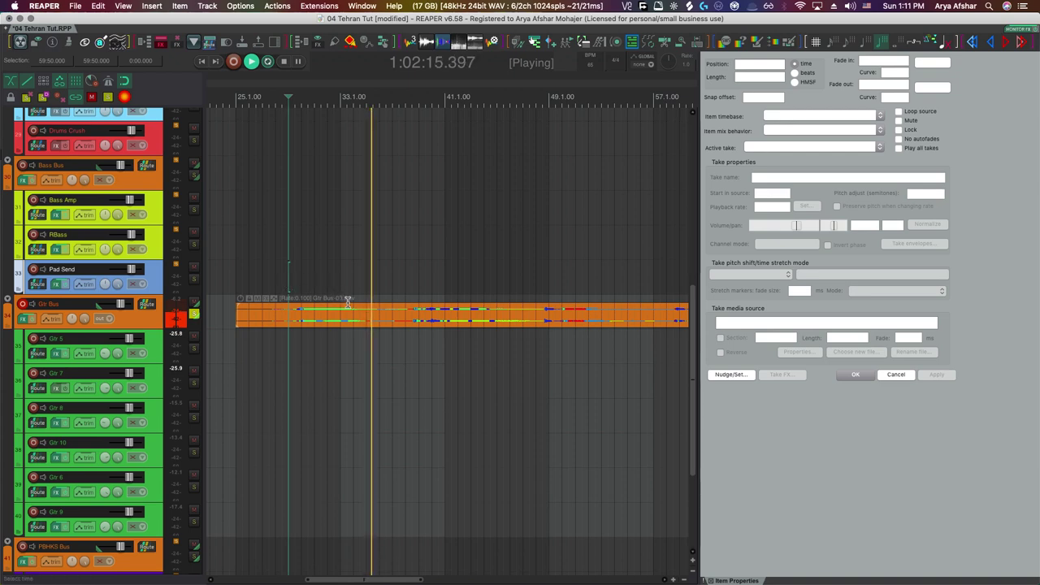
Select the stretched take, change it to Rrreeeaaa stretching, and replay it from earlier.
{"action": "left_click_drag", "start_coordinate": [439, 272], "coordinate": [425, 333]}
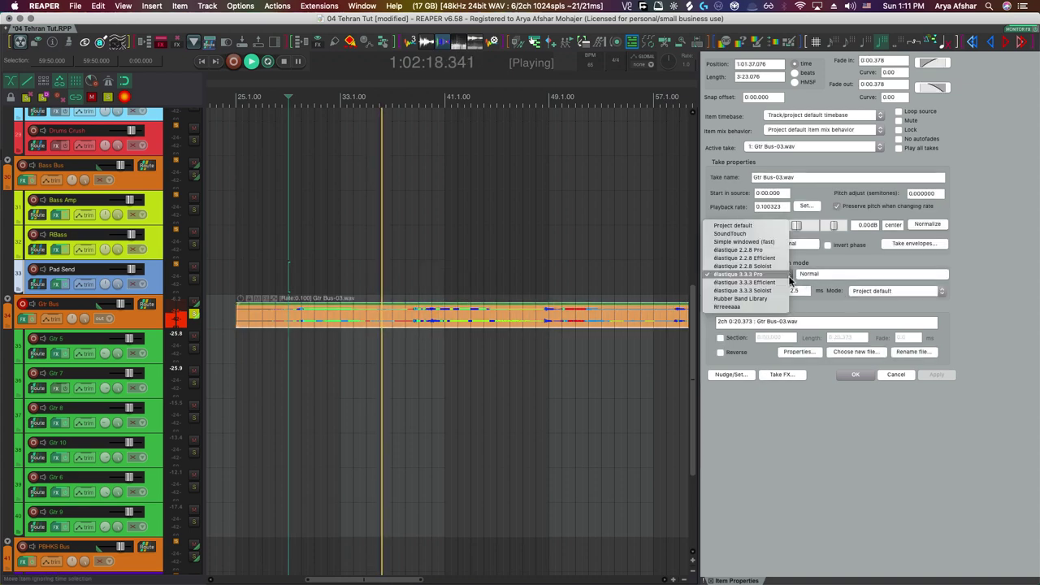
{"action": "left_click", "coordinate": [732, 306]}
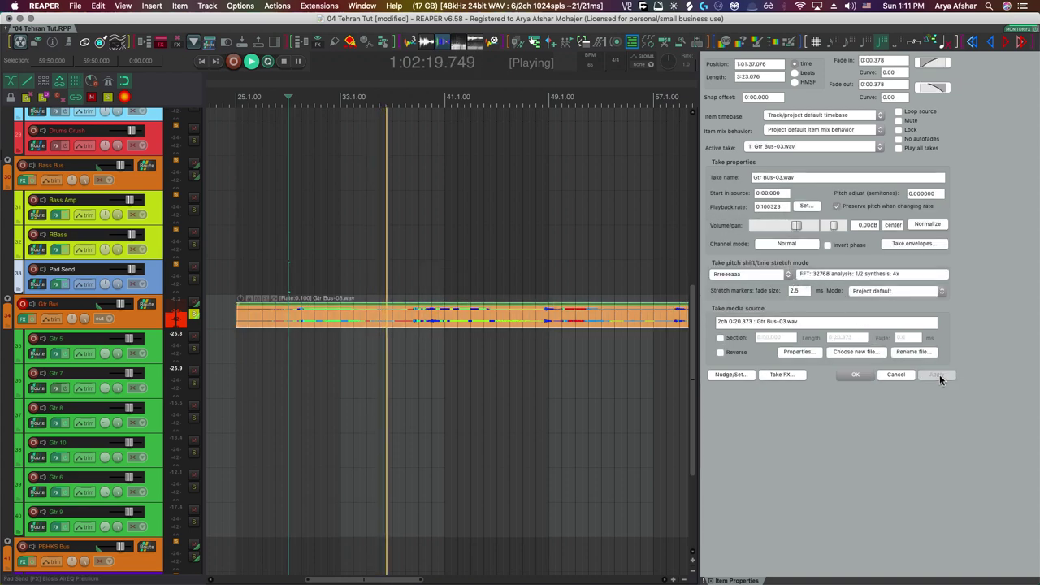
{"action": "left_click", "coordinate": [288, 283]}
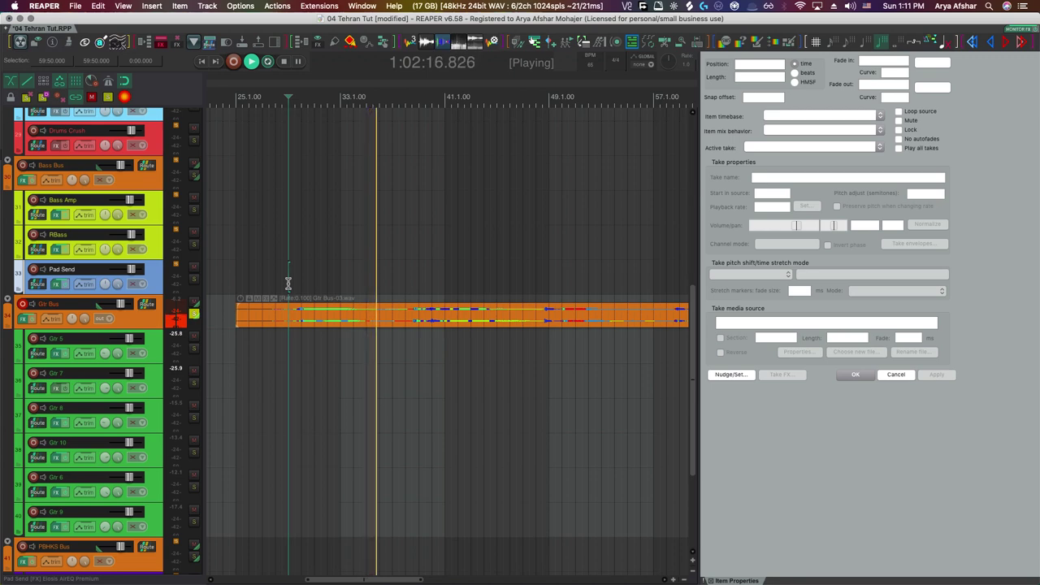
Select the stretched Gtr Bus-03 item on the Gtr Bus track.
{"action": "left_click", "coordinate": [621, 299]}
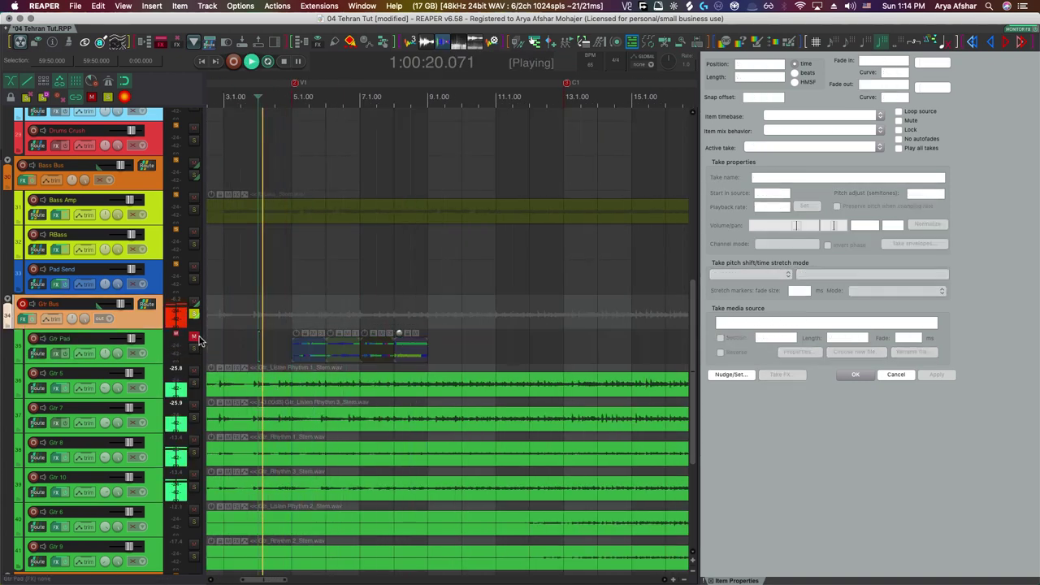
Unsolo the Gtr Bus, then play the grouped Gtr Pad items with the full mix and stop.
{"action": "left_click", "coordinate": [195, 316]}
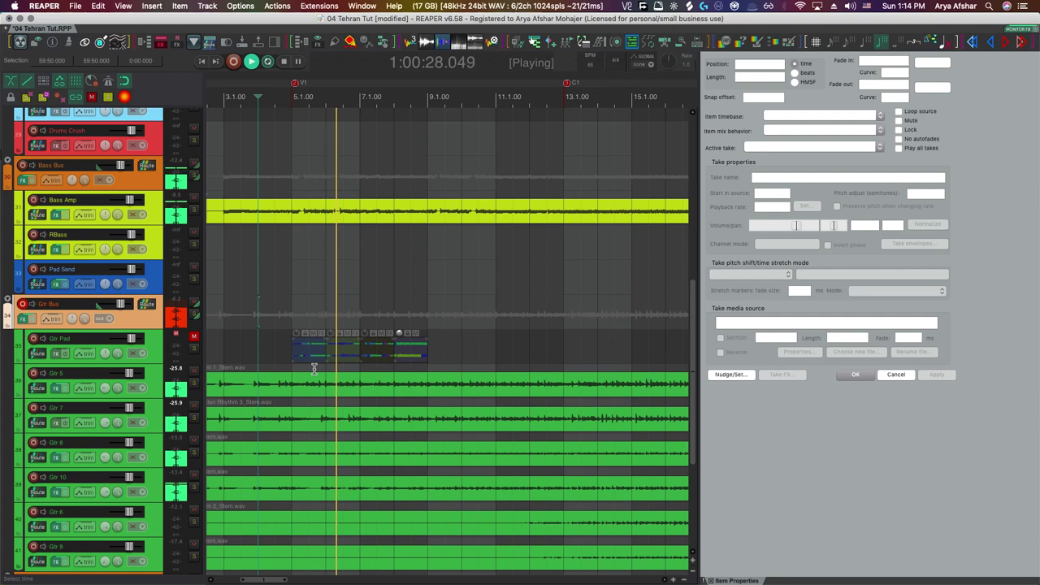
{"action": "key", "text": "space"}
{"action": "left_click", "coordinate": [296, 348]}
{"action": "key", "text": "space"}
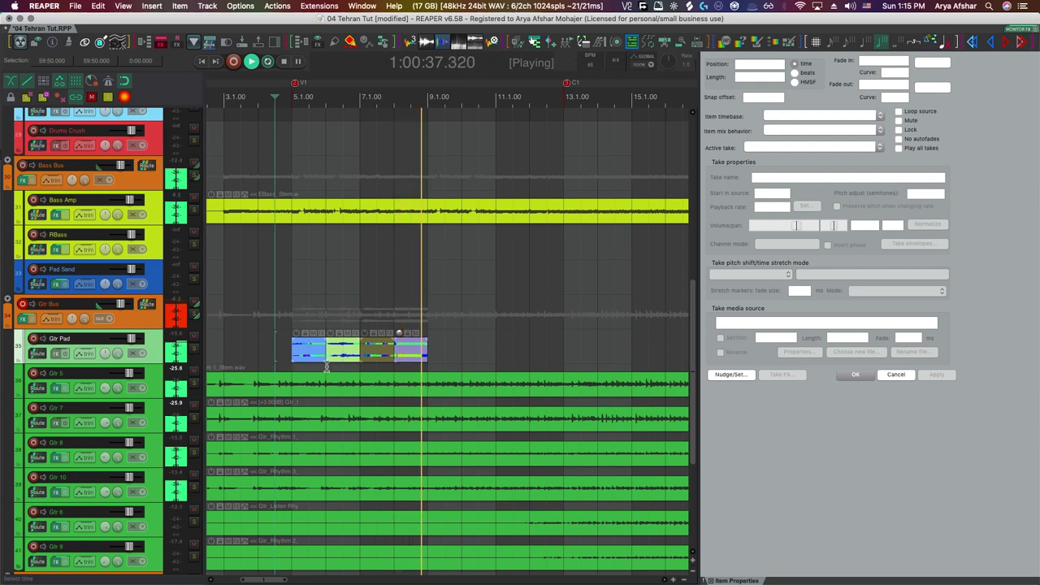
{"action": "key", "text": "space"}
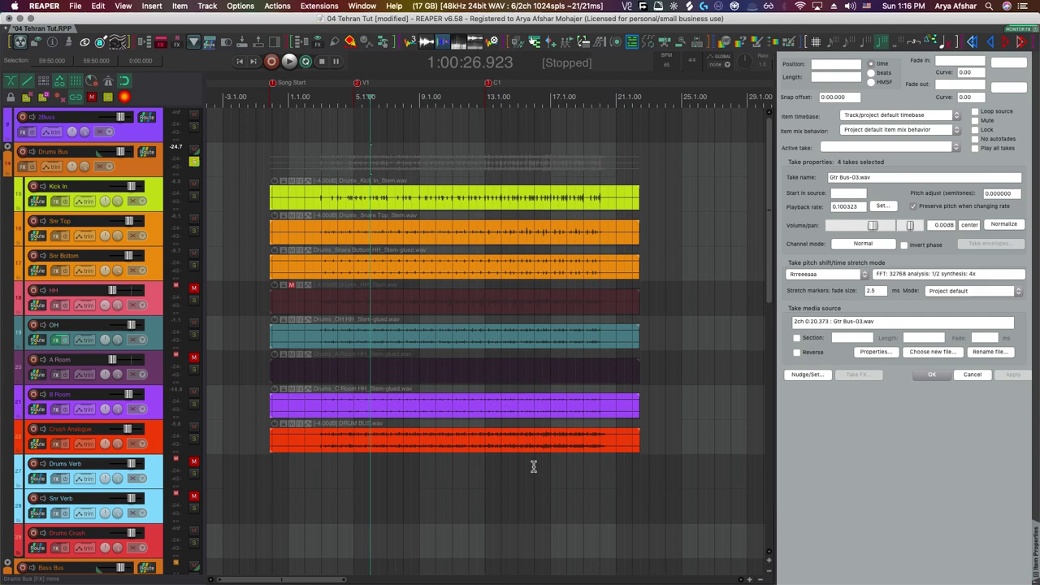
Enlarge the drum tracks until Snr Top and Snr Bottom show sends to 27.Drums Verb and 28.Snr Verb.
{"action": "scroll", "coordinate": [277, 276], "scroll_direction": "up", "scroll_amount": 3}
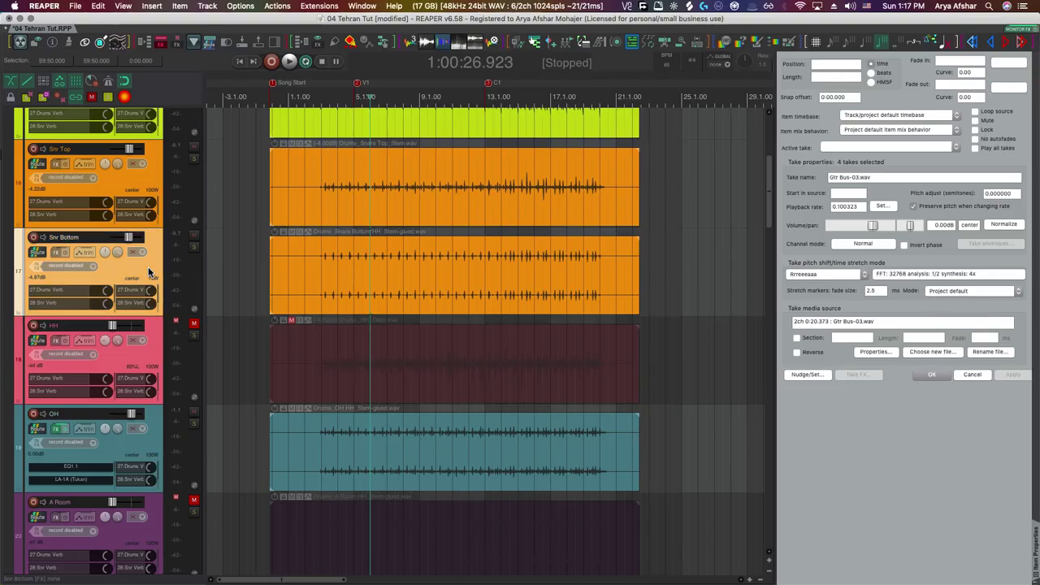
Duplicate the Snr Bottom track and set the arrange grid to 1/2.
{"action": "key", "text": "super+d"}
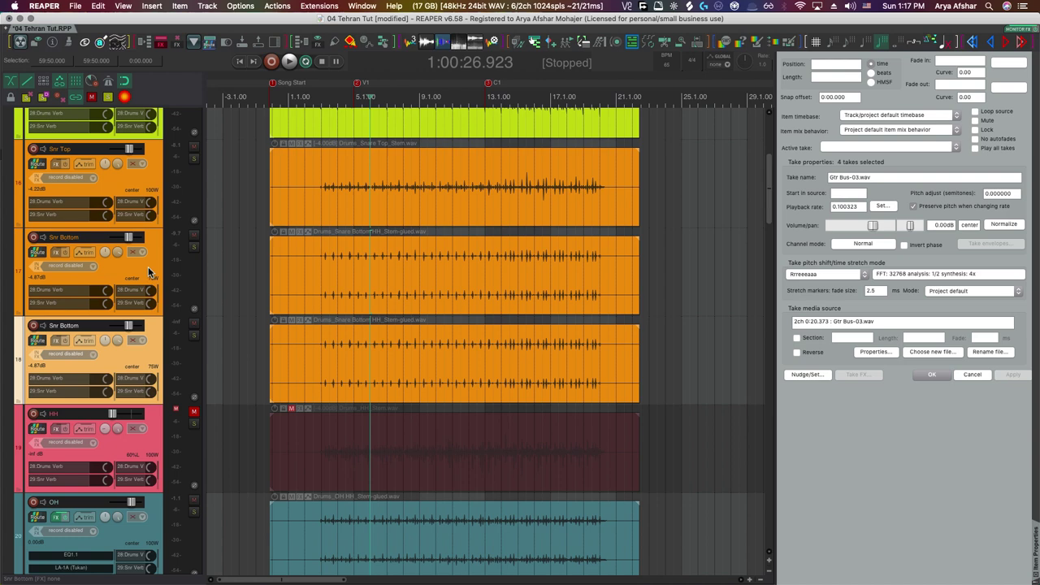
{"action": "right_click", "coordinate": [148, 267]}
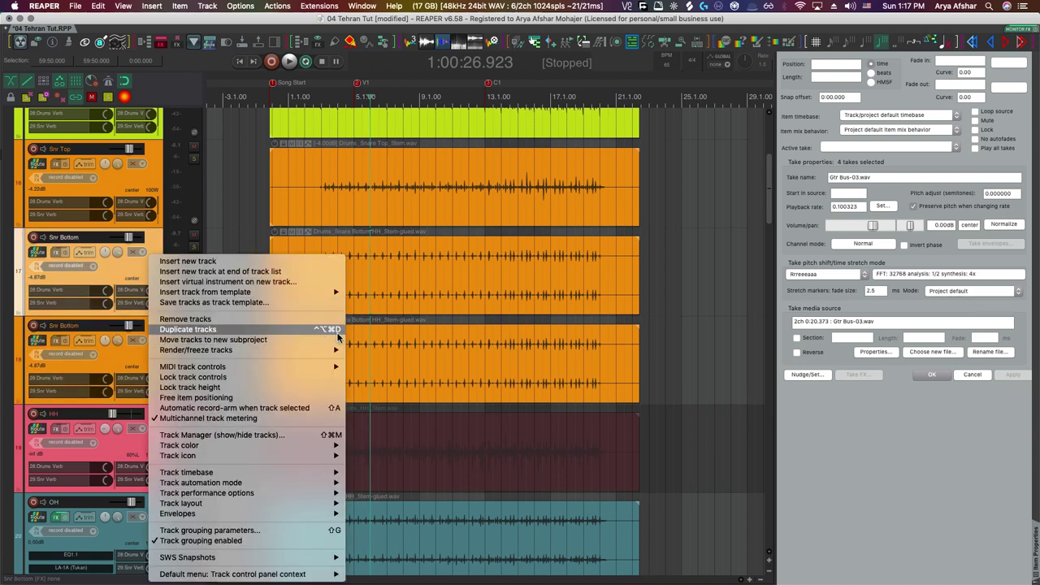
{"action": "left_click", "coordinate": [139, 354]}
{"action": "right_click", "coordinate": [139, 353]}
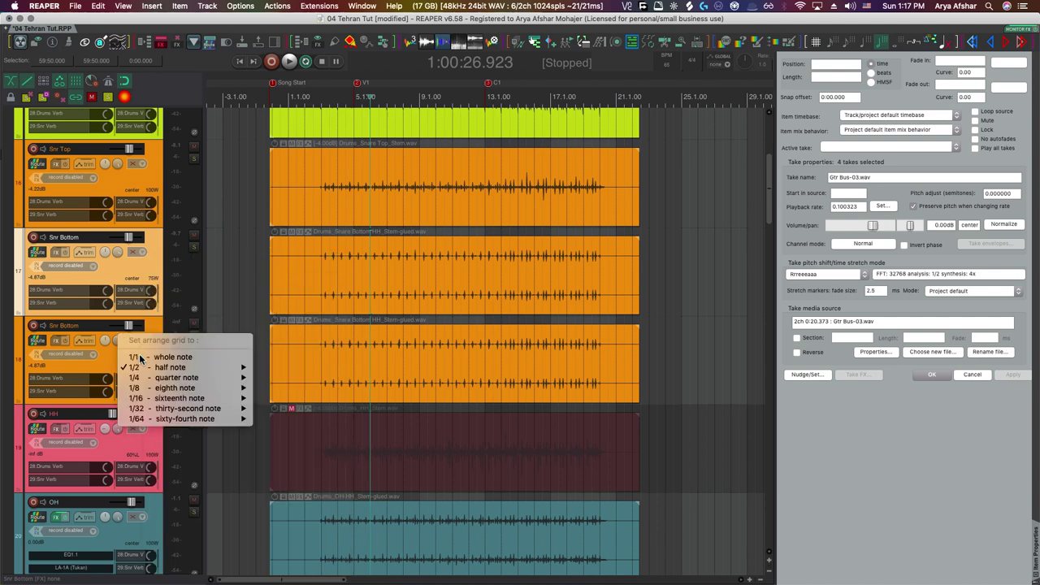
{"action": "mouse_move", "coordinate": [163, 368]}
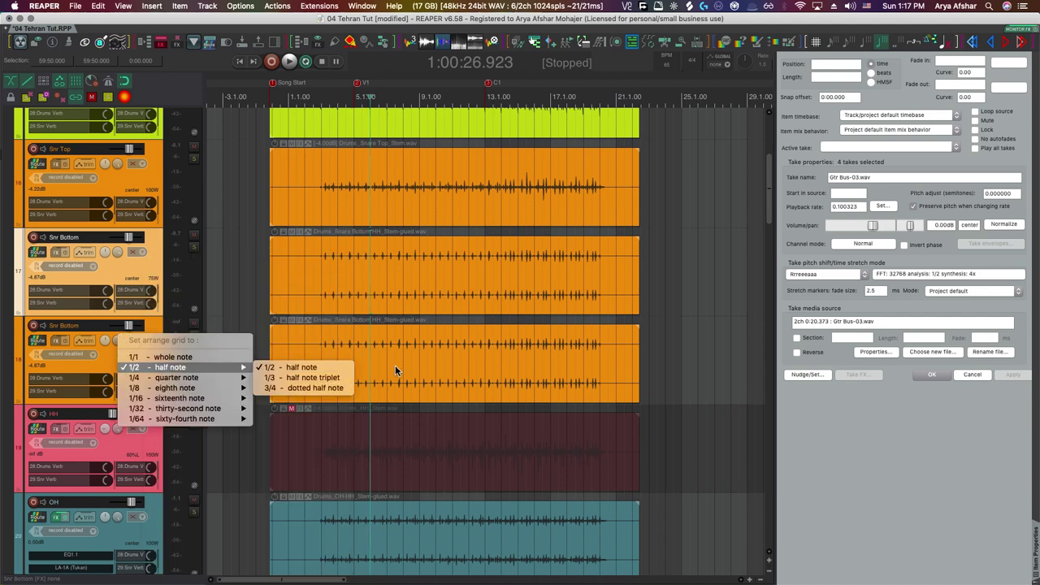
{"action": "left_click", "coordinate": [319, 370]}
Select the copy's snare item and pick 'Item: Split items at timeline grid' in the Actions list.
{"action": "key", "text": "question"}
{"action": "left_click", "coordinate": [512, 367]}
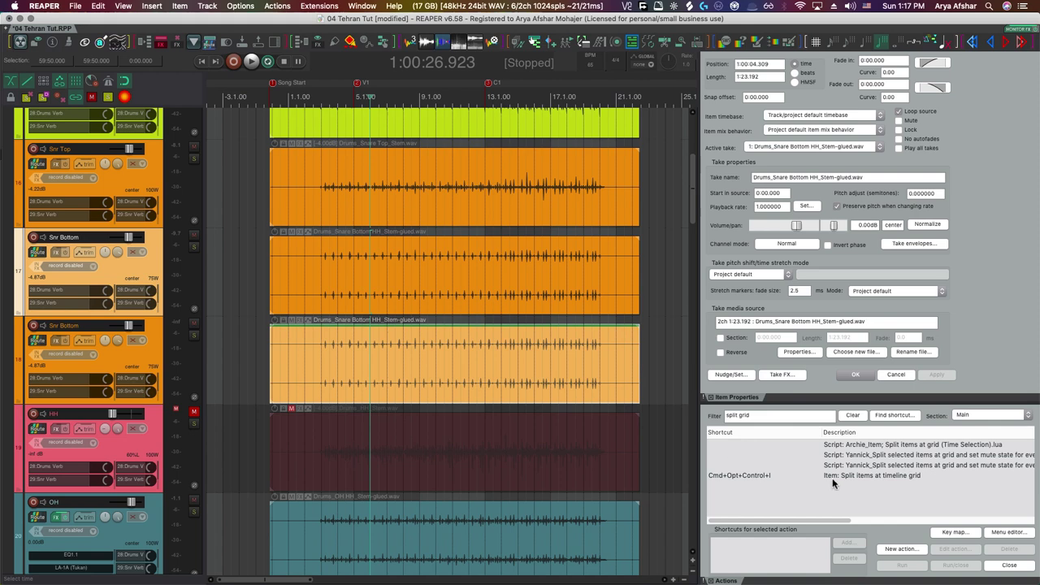
{"action": "left_click", "coordinate": [855, 475]}
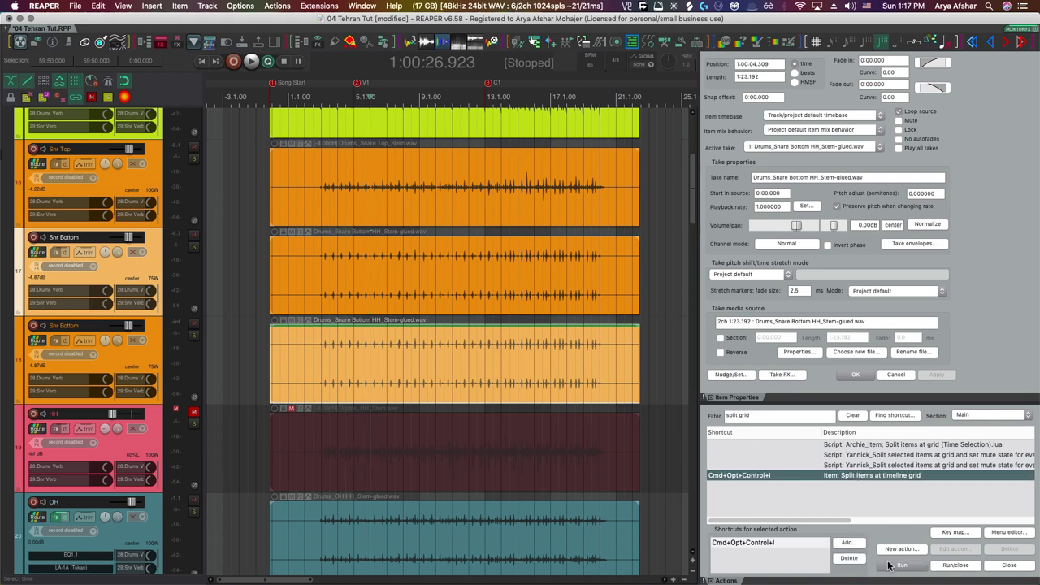
Split the duplicated snare item at every grid line and select the resulting slices.
{"action": "left_click", "coordinate": [900, 566]}
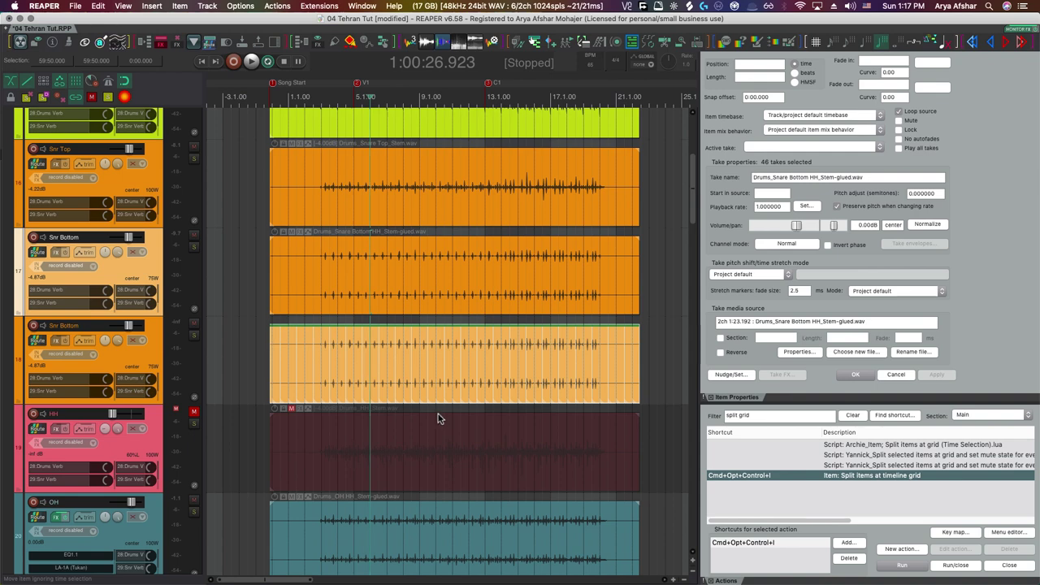
{"action": "left_click_drag", "start_coordinate": [306, 353], "coordinate": [620, 358]}
{"action": "scroll", "coordinate": [401, 360], "scroll_direction": "up", "scroll_amount": 5}
Trim the start of every selected snare slice later, leaving gaps between them.
{"action": "left_click_drag", "start_coordinate": [325, 370], "coordinate": [444, 379]}
{"action": "scroll", "coordinate": [340, 370], "scroll_direction": "up", "scroll_amount": 4}
{"action": "scroll", "coordinate": [351, 365], "scroll_direction": "up", "scroll_amount": 4}
{"action": "scroll", "coordinate": [370, 358], "scroll_direction": "down", "scroll_amount": 5}
{"action": "scroll", "coordinate": [371, 350], "scroll_direction": "up", "scroll_amount": 4}
{"action": "scroll", "coordinate": [371, 351], "scroll_direction": "down", "scroll_amount": 4}
{"action": "scroll", "coordinate": [398, 374], "scroll_direction": "up", "scroll_amount": 3}
{"action": "left_click_drag", "start_coordinate": [361, 362], "coordinate": [362, 366]}
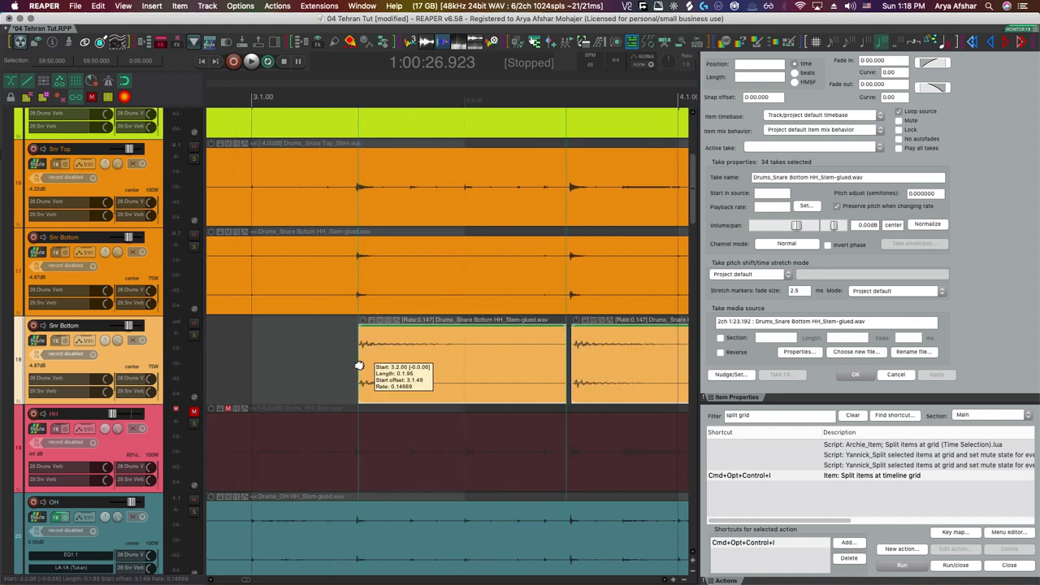
{"action": "left_click_drag", "start_coordinate": [358, 366], "coordinate": [359, 366]}
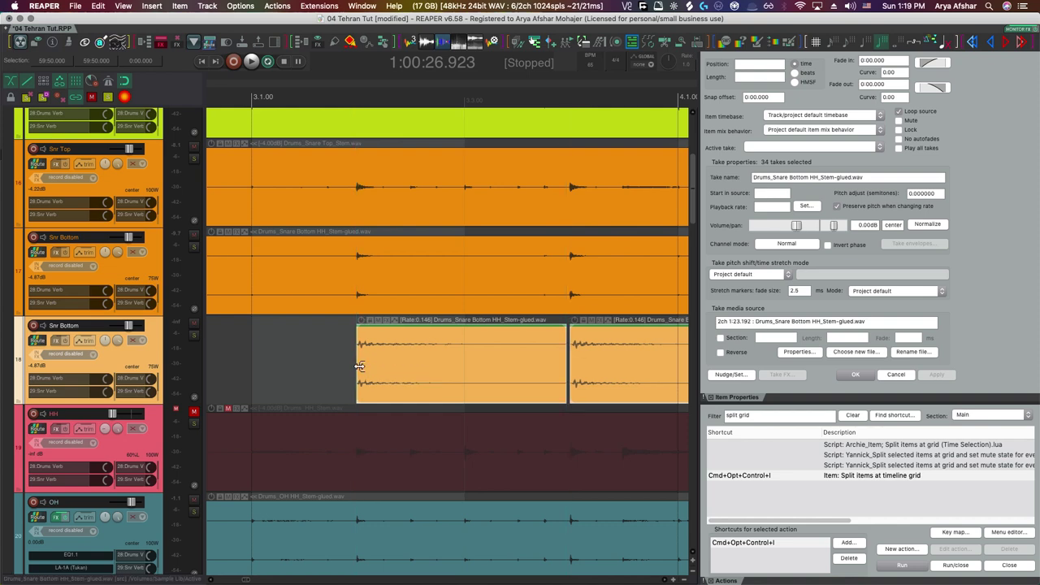
{"action": "scroll", "coordinate": [358, 366], "scroll_direction": "down", "scroll_amount": 10}
Give the snare slices the Rrreeeaaa stretch mode and place the edit cursor before them.
{"action": "left_click", "coordinate": [793, 277]}
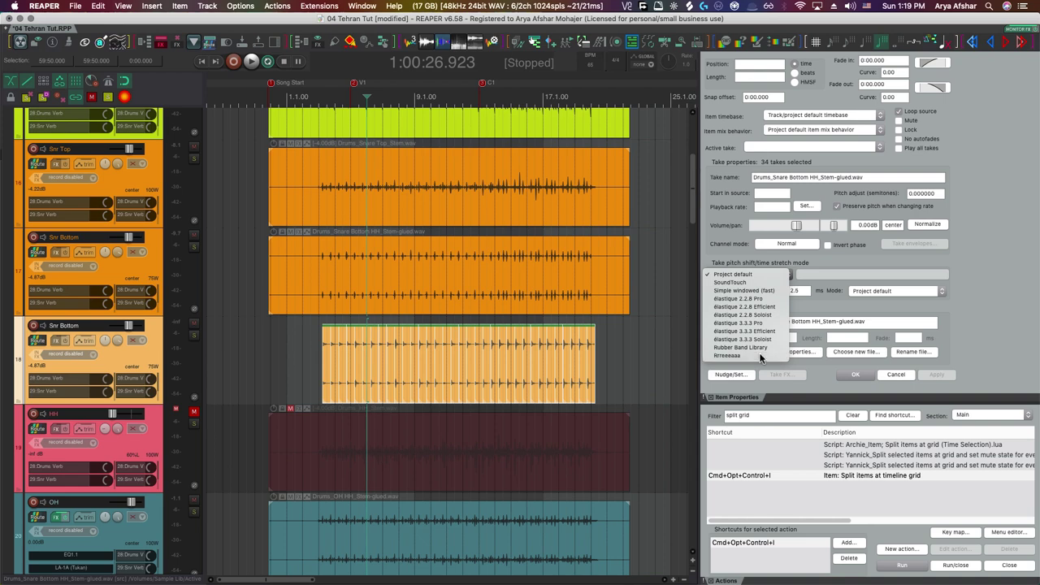
{"action": "left_click", "coordinate": [760, 357]}
{"action": "left_click", "coordinate": [320, 347]}
Play back while muting and unmuting the duplicate Snr Bottom track, then select all its slices.
{"action": "key", "text": "space"}
{"action": "scroll", "coordinate": [317, 346], "scroll_direction": "up", "scroll_amount": 5}
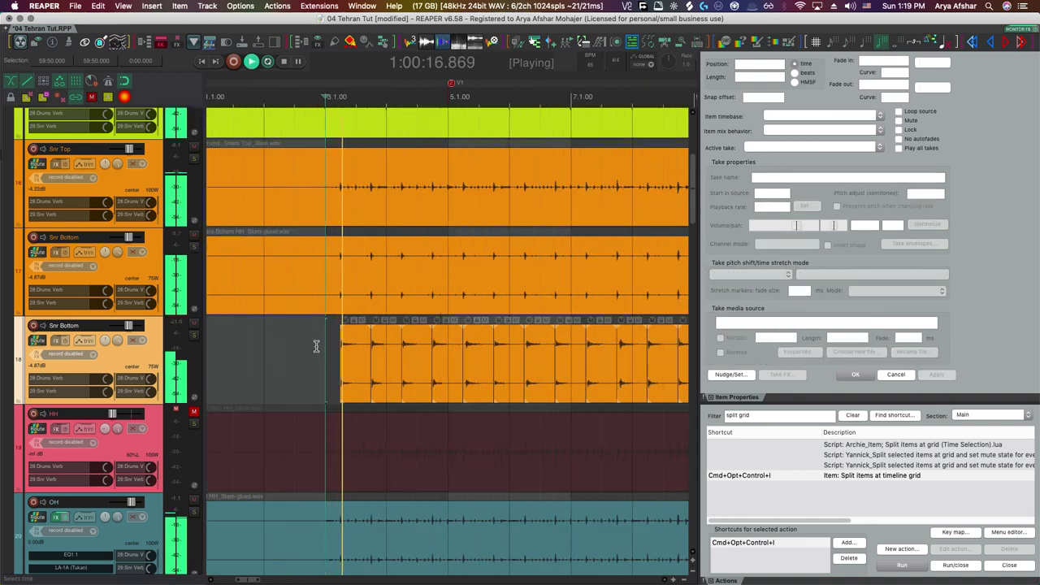
{"action": "left_click", "coordinate": [194, 326]}
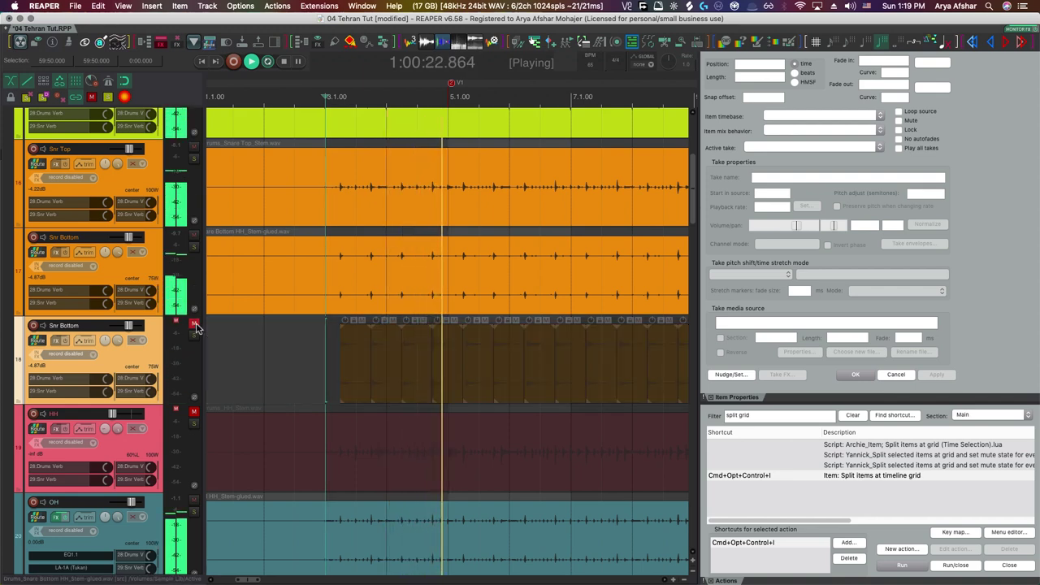
{"action": "left_click", "coordinate": [194, 325]}
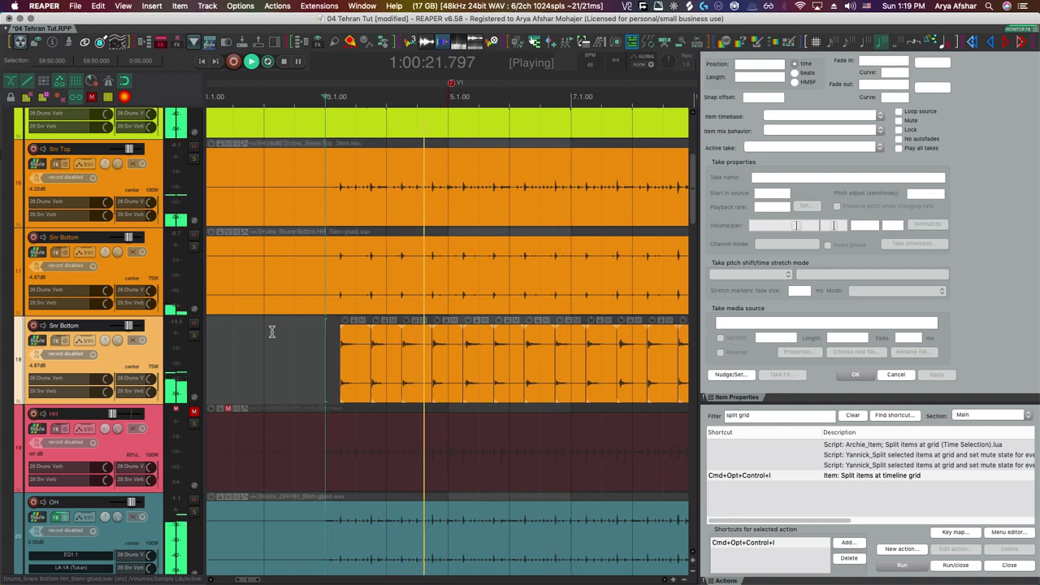
{"action": "scroll", "coordinate": [272, 332], "scroll_direction": "down", "scroll_amount": 3}
{"action": "left_click_drag", "start_coordinate": [272, 332], "coordinate": [589, 374]}
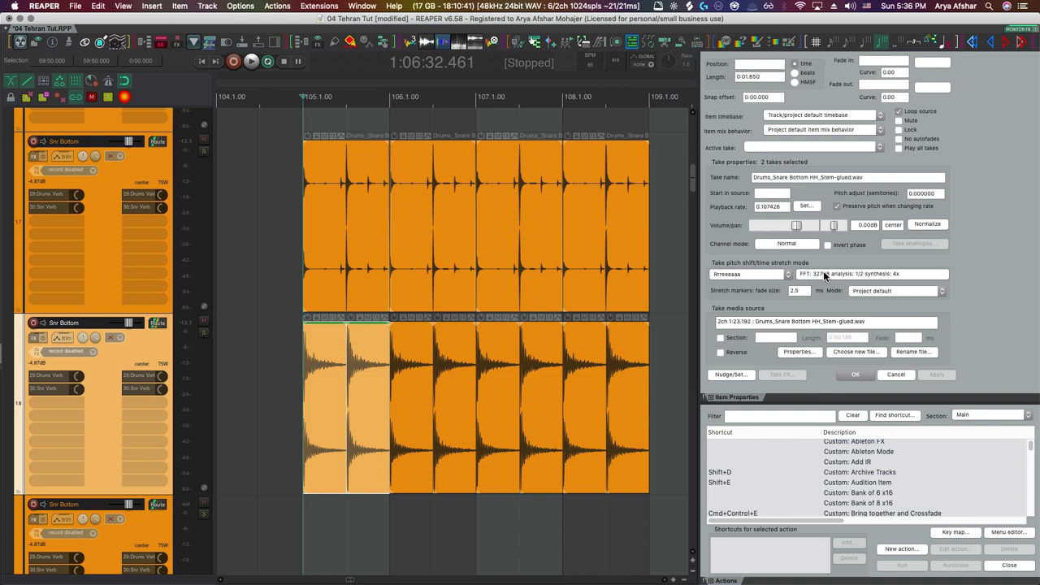
Open the Rrreeeaaa FFT, analysis and synthesis options menu for the selected snare slices.
{"action": "left_click", "coordinate": [824, 275]}
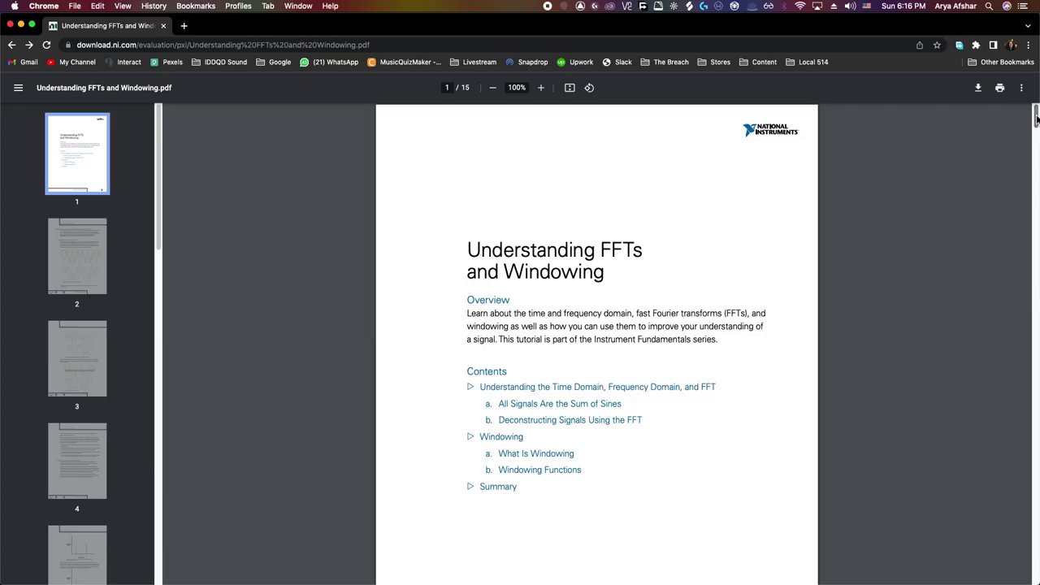
Jump to page 15 of the FFT PDF to see the window-choice table and Summary.
{"action": "left_click_drag", "start_coordinate": [1036, 119], "coordinate": [1036, 573]}
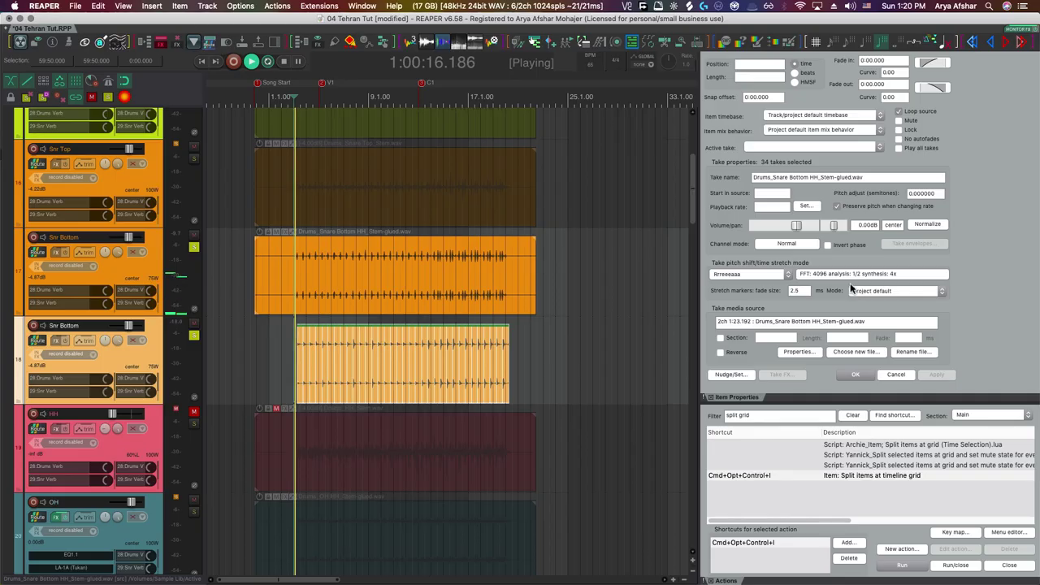
Reset the FFT size to 32768 and give the lower Snr Bottom slices Rrreeeaaa mode.
{"action": "left_click", "coordinate": [832, 274]}
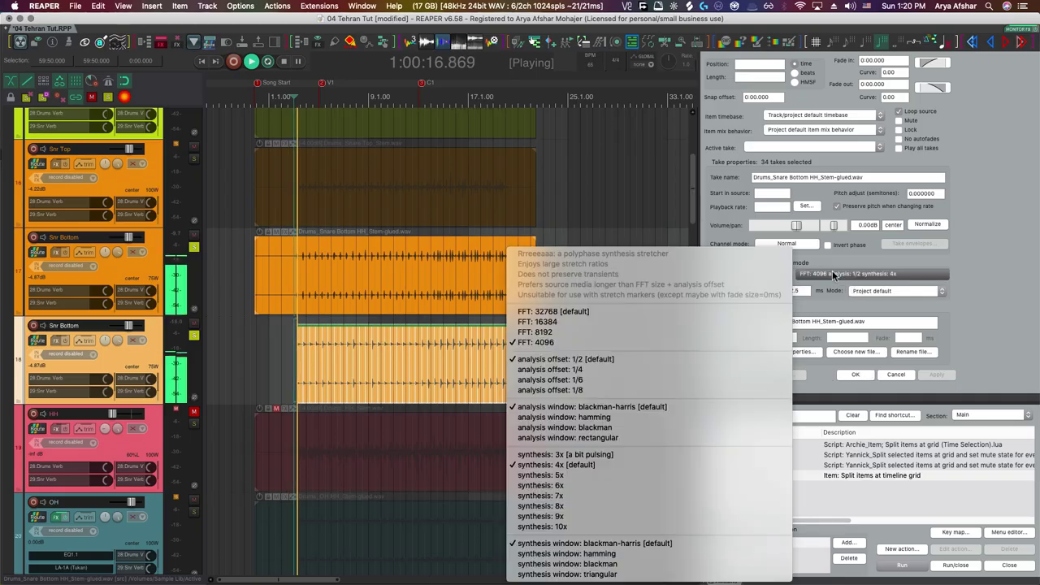
{"action": "left_click", "coordinate": [622, 312]}
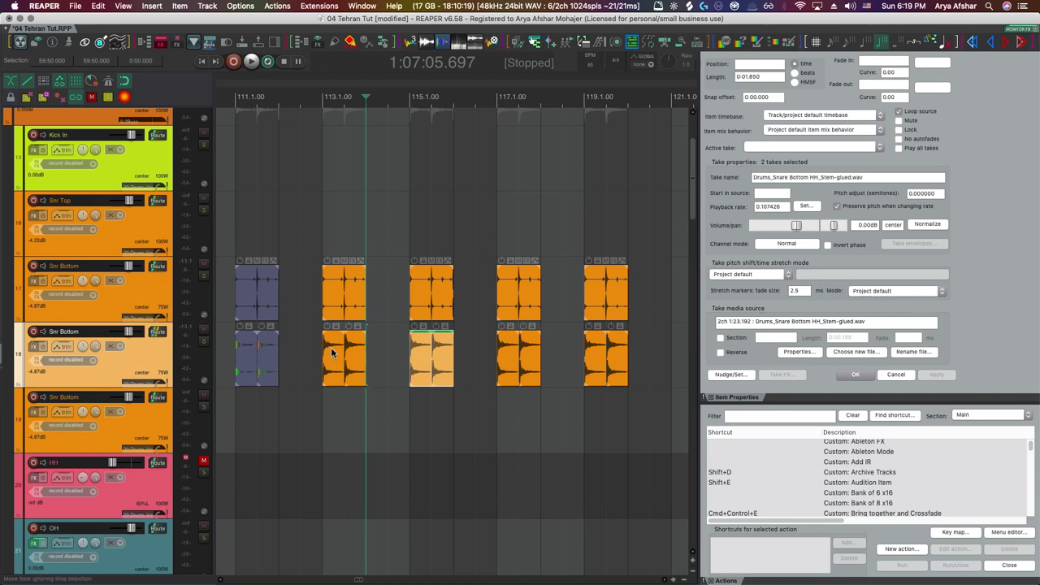
{"action": "left_click_drag", "start_coordinate": [313, 350], "coordinate": [637, 373]}
{"action": "left_click", "coordinate": [750, 274]}
{"action": "left_click", "coordinate": [740, 354]}
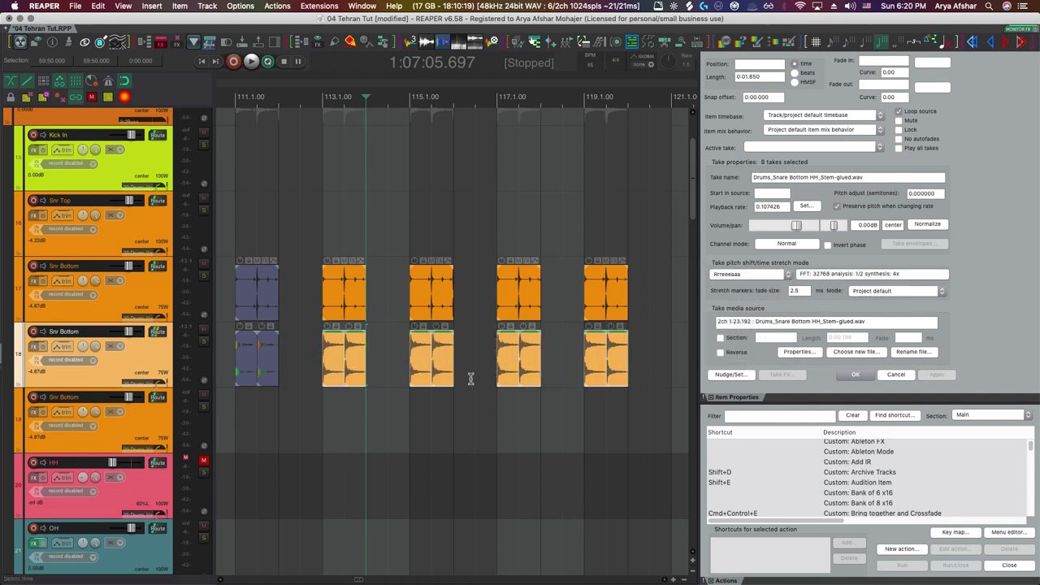
Try a hamming analysis window on one snare slice and blackman on the next.
{"action": "left_click_drag", "start_coordinate": [463, 375], "coordinate": [463, 376]}
{"action": "left_click", "coordinate": [798, 274]}
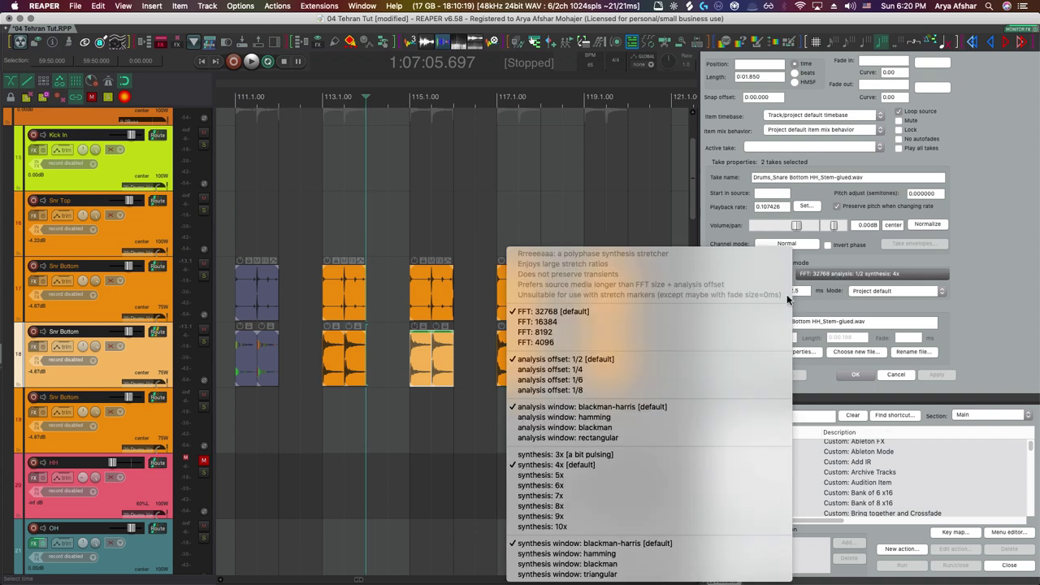
{"action": "left_click", "coordinate": [676, 417]}
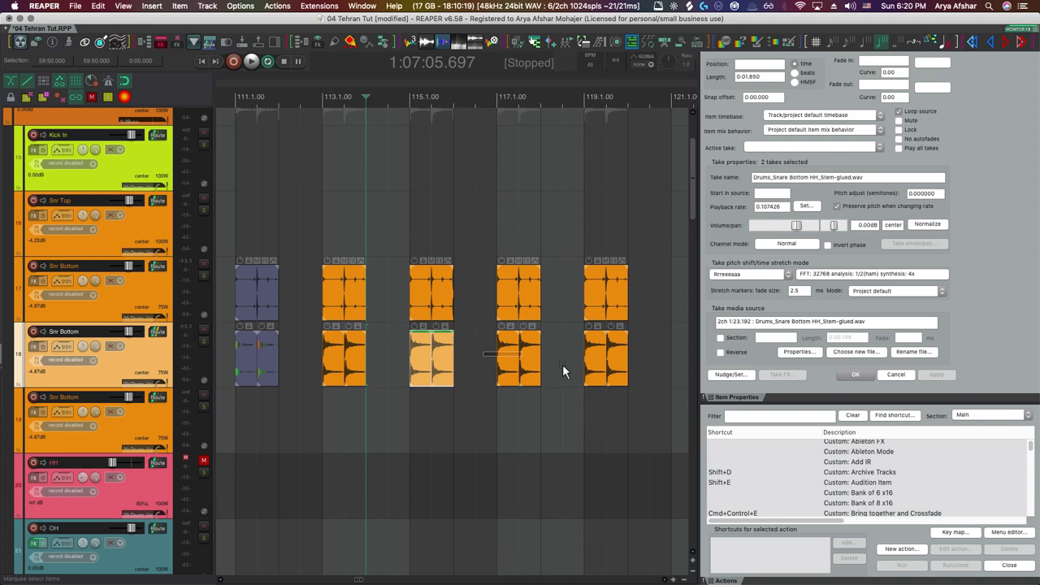
{"action": "left_click_drag", "start_coordinate": [575, 366], "coordinate": [575, 367]}
{"action": "left_click", "coordinate": [842, 277]}
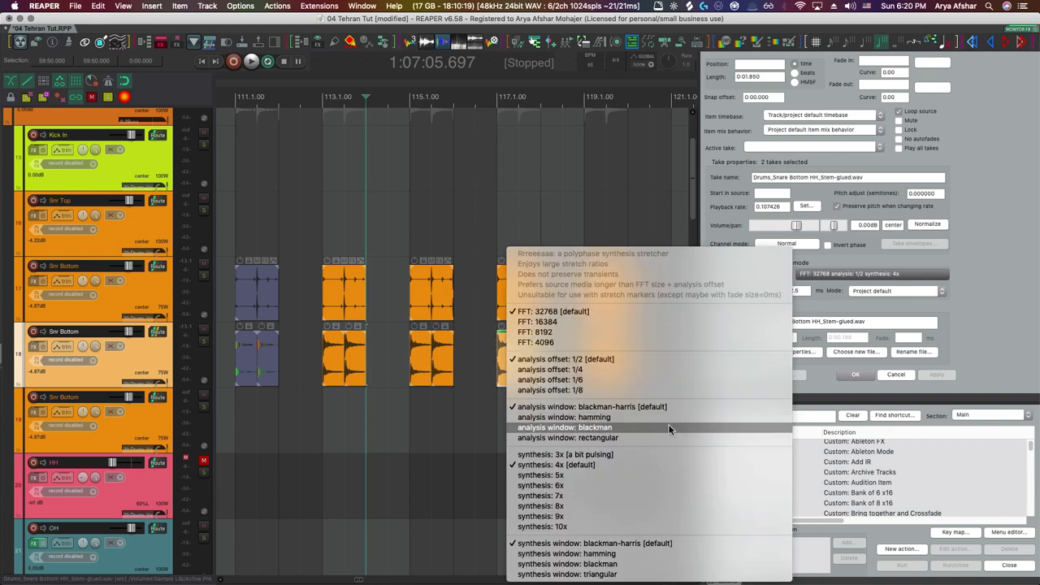
{"action": "left_click", "coordinate": [669, 429]}
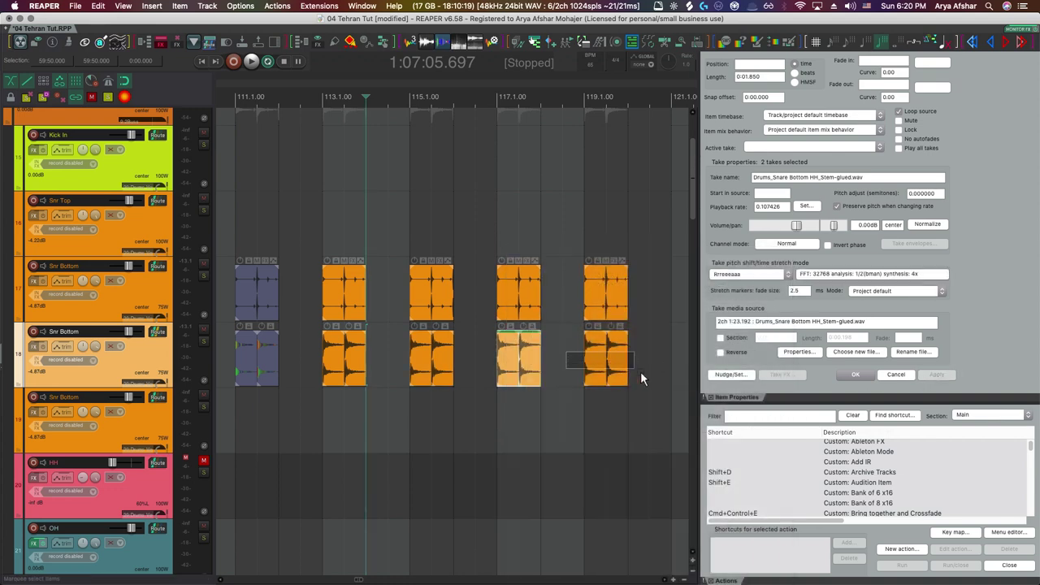
Apply a rectangular analysis window, then glue all Snr Bottom items into new items.
{"action": "left_click_drag", "start_coordinate": [647, 380], "coordinate": [648, 380]}
{"action": "left_click", "coordinate": [842, 275]}
{"action": "left_click", "coordinate": [735, 438]}
{"action": "left_click", "coordinate": [933, 377]}
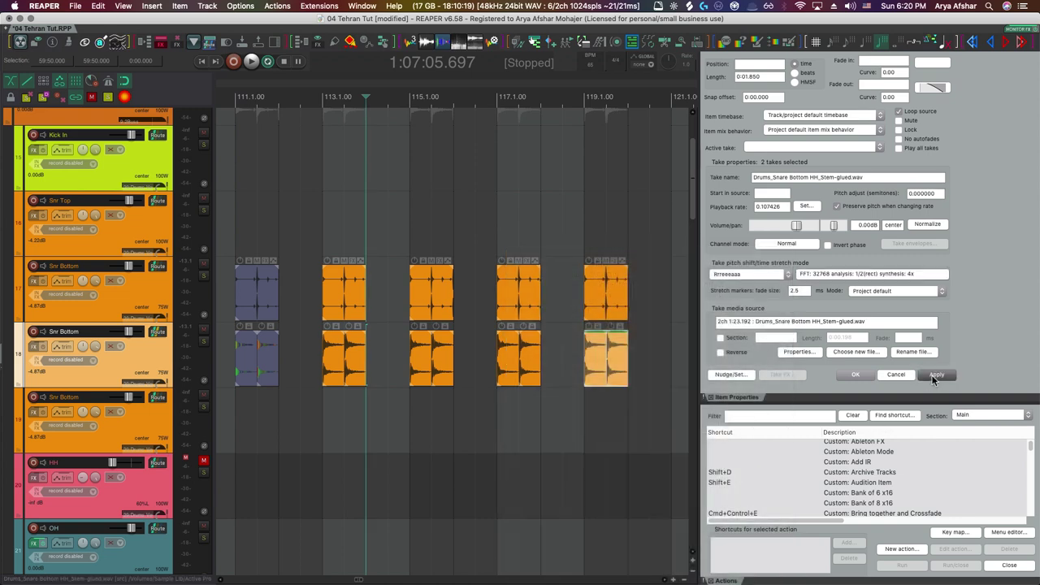
{"action": "left_click_drag", "start_coordinate": [310, 352], "coordinate": [643, 391]}
{"action": "left_click", "coordinate": [350, 42]}
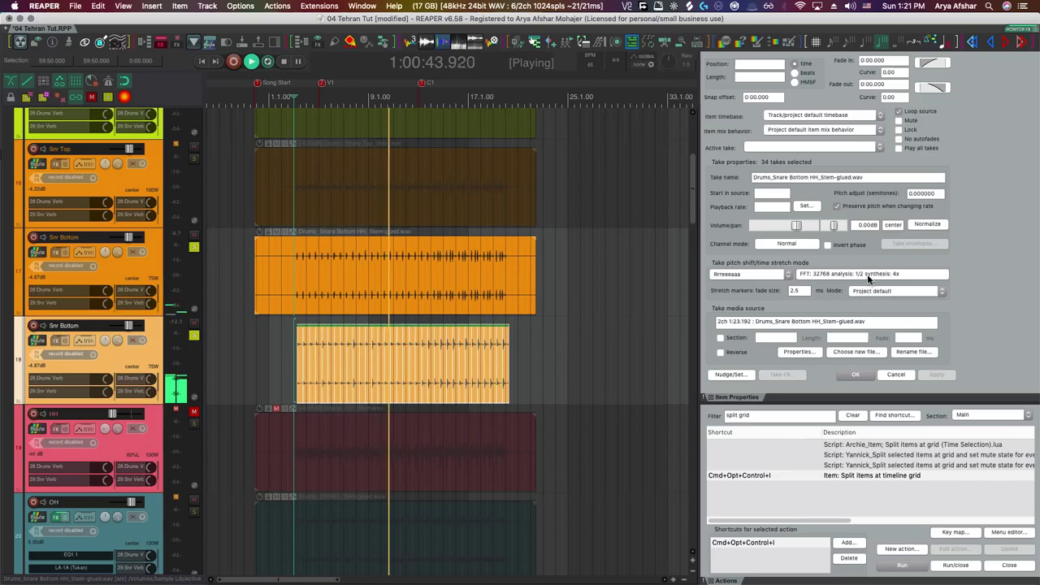
Back in REAPER, open the Rrreeeaaa stretch-mode options list to change the synthesis setting.
{"action": "left_click", "coordinate": [845, 274]}
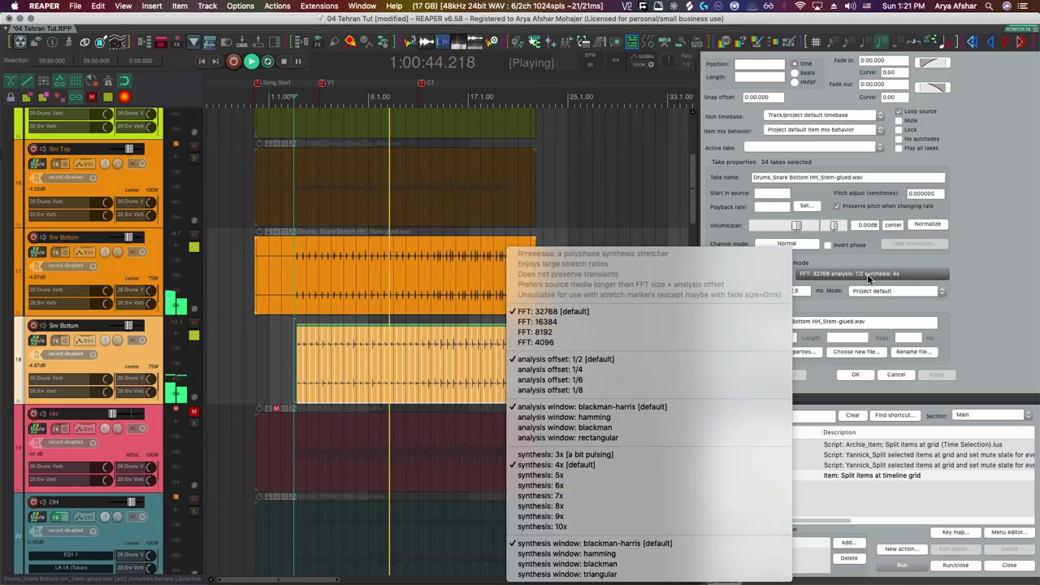
Apply 3x synthesis, then apply an FFT size of 16384.
{"action": "left_click", "coordinate": [614, 456]}
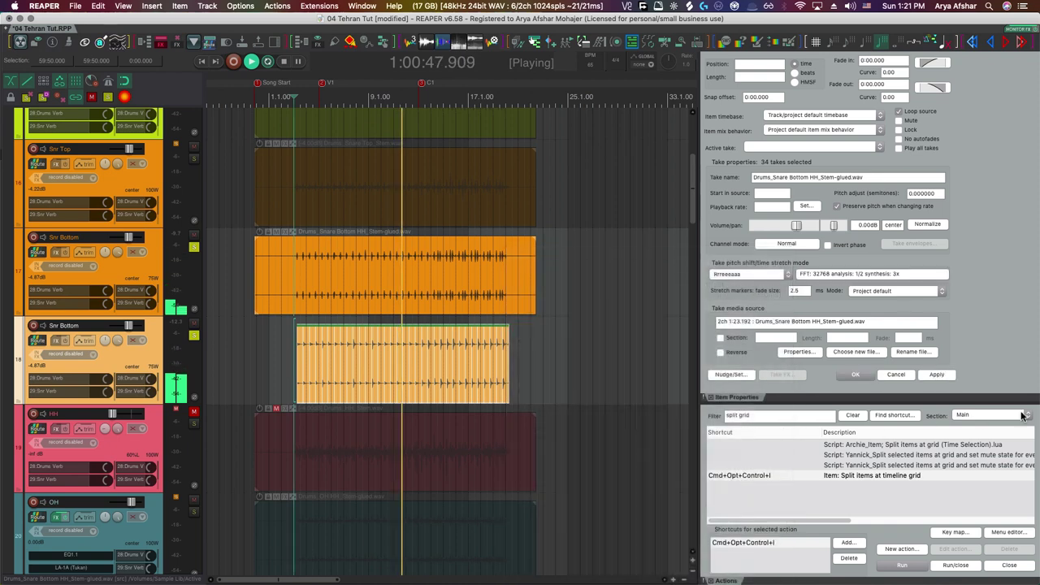
{"action": "left_click", "coordinate": [930, 378]}
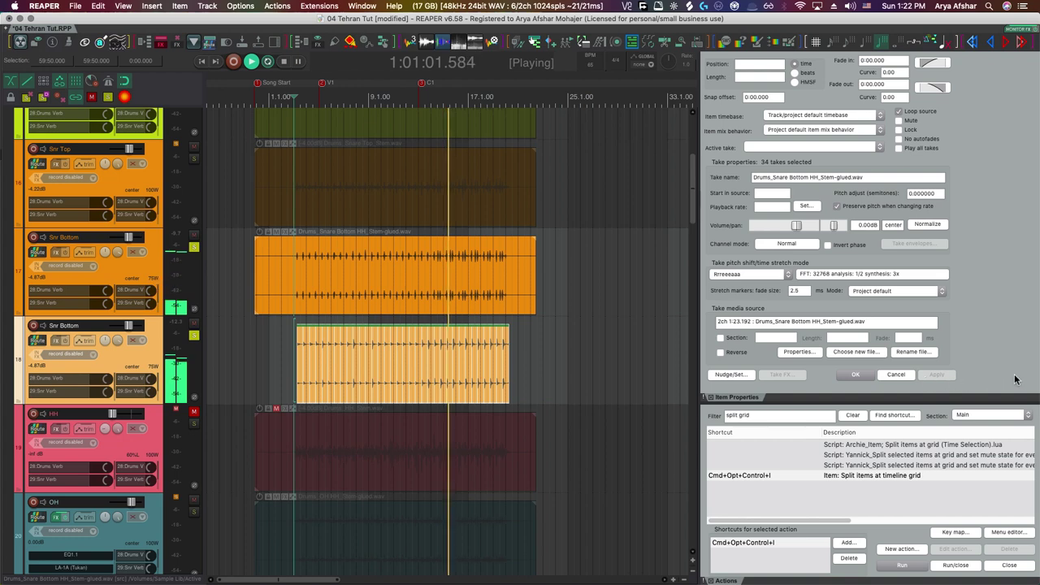
{"action": "left_click", "coordinate": [844, 275]}
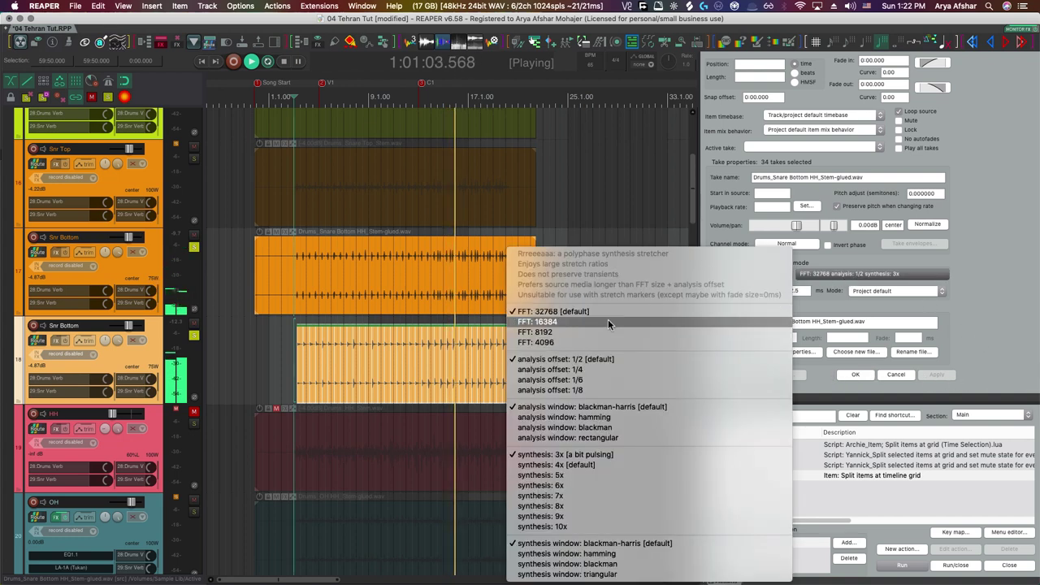
{"action": "left_click", "coordinate": [713, 325]}
{"action": "left_click", "coordinate": [937, 374]}
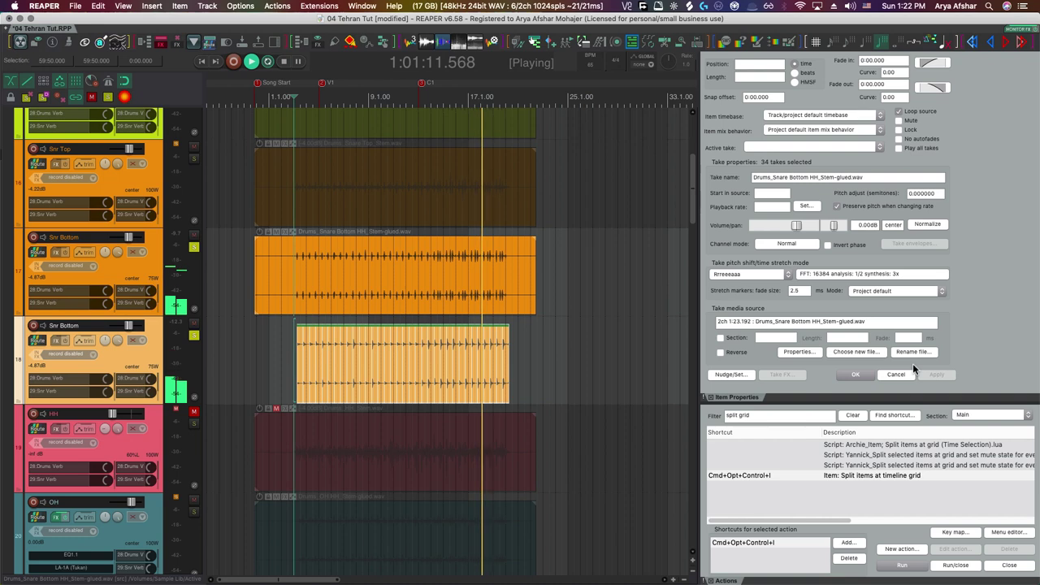
Audition FFT 8192, then return to and apply FFT 16384.
{"action": "left_click", "coordinate": [854, 274]}
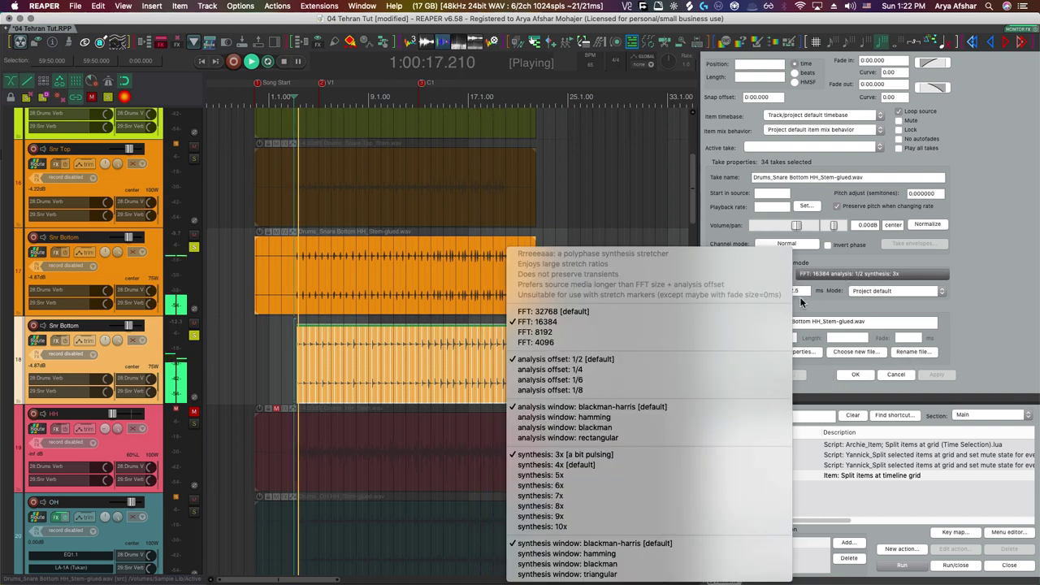
{"action": "left_click", "coordinate": [639, 335]}
{"action": "left_click", "coordinate": [938, 377]}
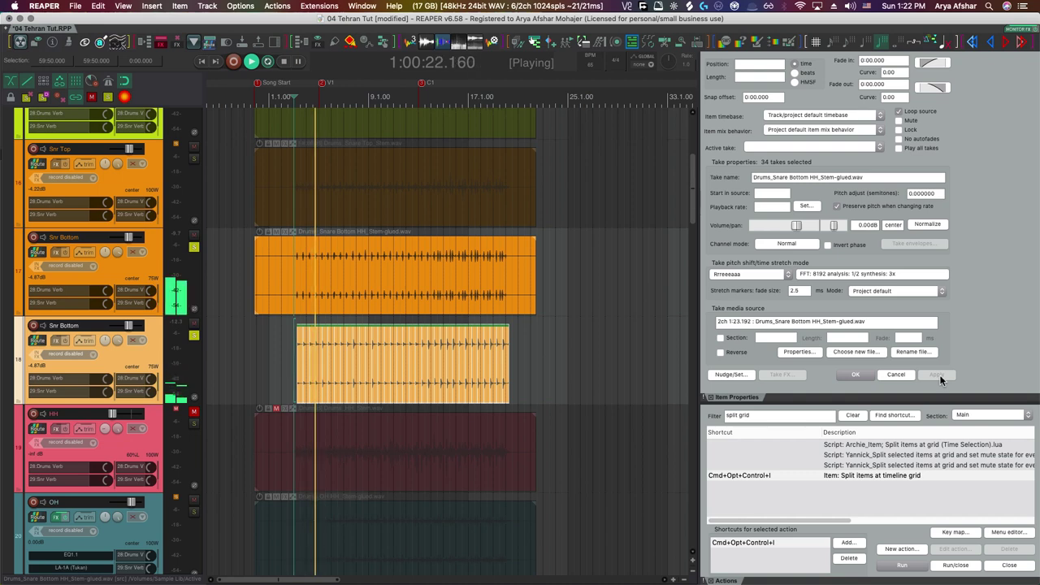
{"action": "left_click", "coordinate": [870, 274]}
{"action": "left_click", "coordinate": [560, 318]}
{"action": "left_click", "coordinate": [941, 375]}
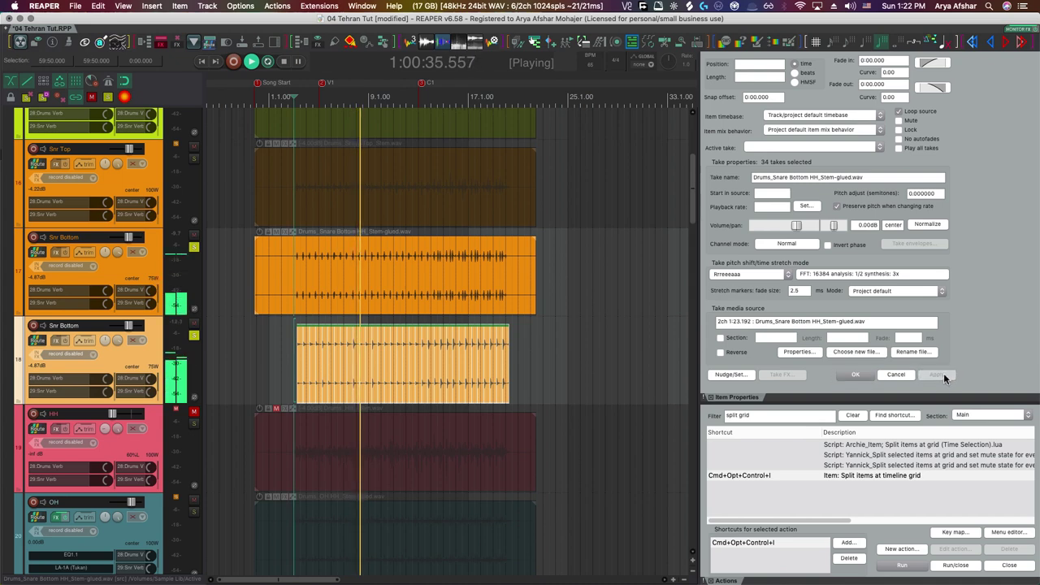
Apply 8x synthesis to the Rrreeeaaa stretch, then change it to 10x.
{"action": "left_click", "coordinate": [870, 274]}
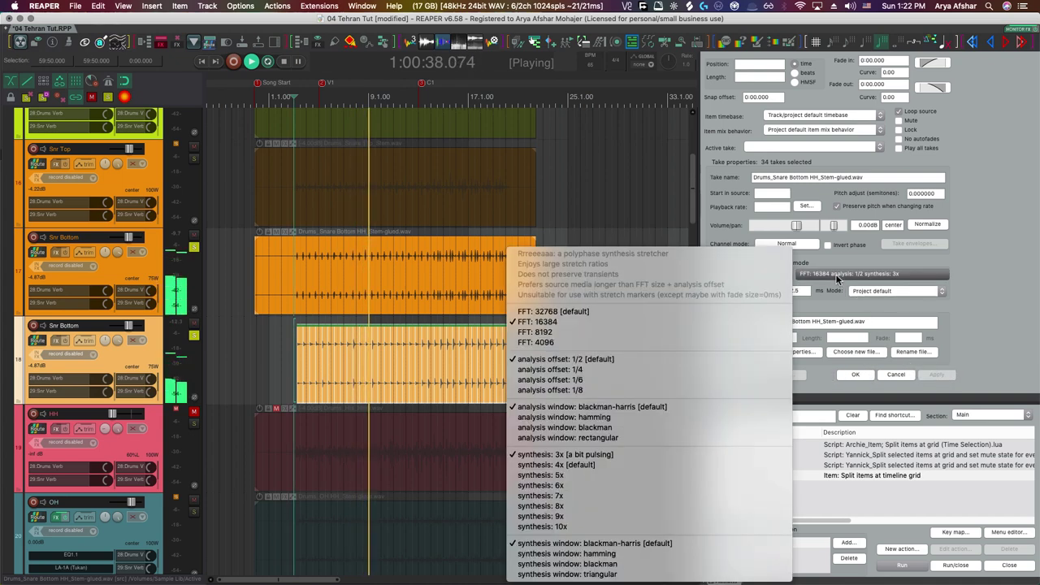
{"action": "left_click", "coordinate": [579, 506]}
{"action": "left_click", "coordinate": [939, 375]}
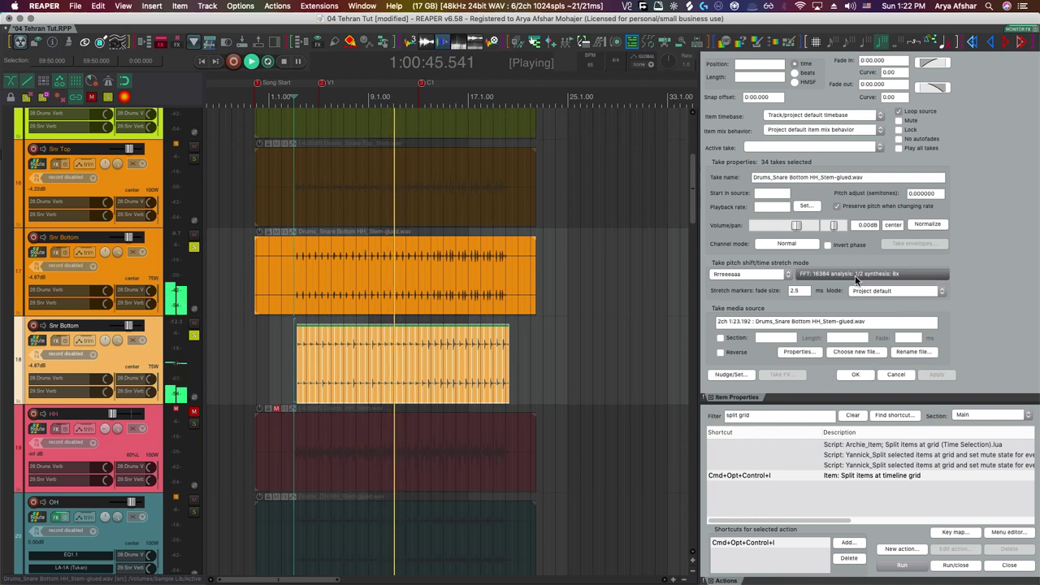
{"action": "left_click", "coordinate": [542, 527]}
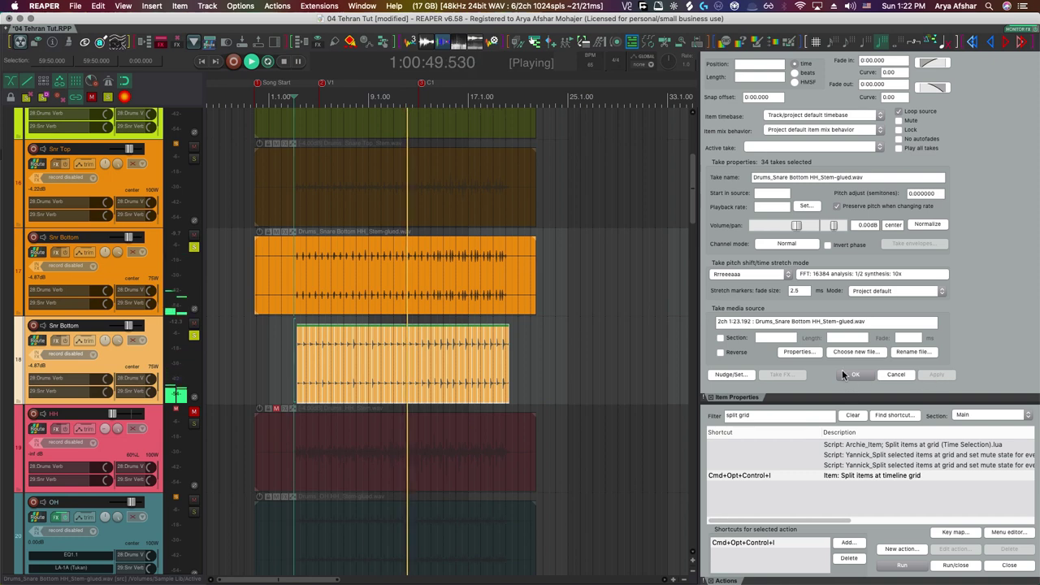
Switch the FFT size to 32768, then settle on FFT 4096.
{"action": "left_click", "coordinate": [846, 273]}
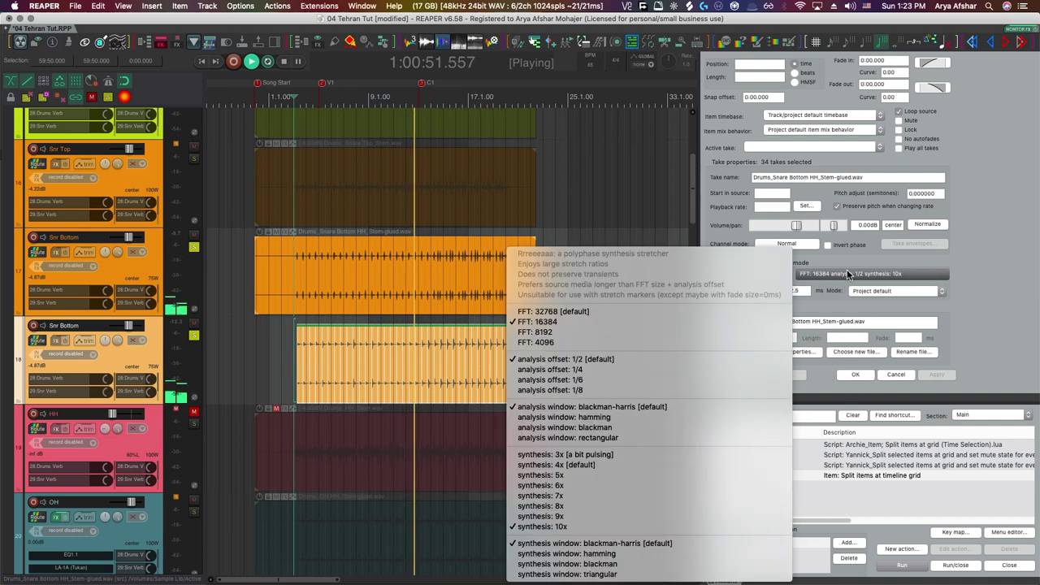
{"action": "left_click", "coordinate": [598, 311]}
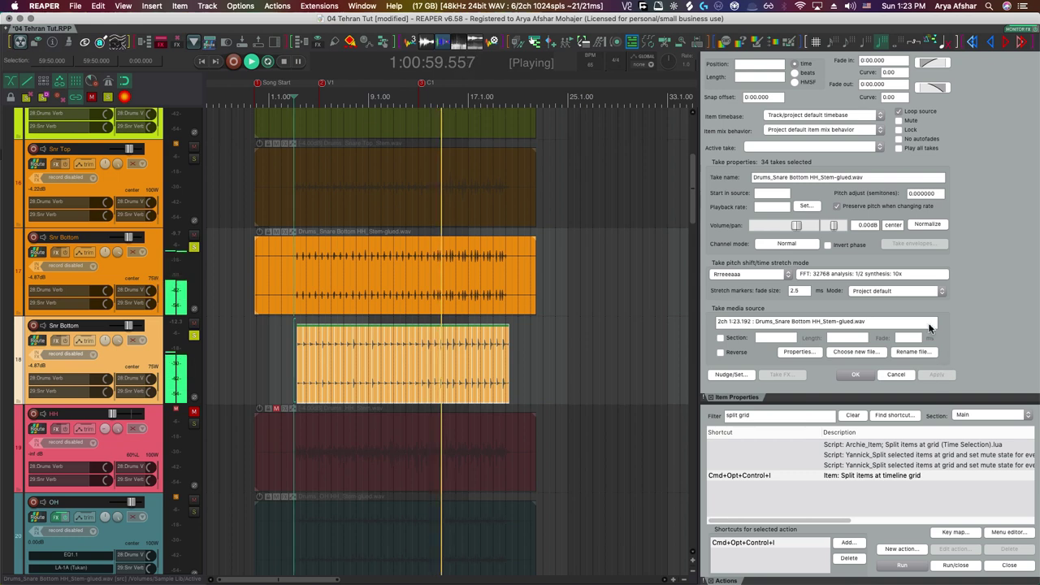
{"action": "left_click", "coordinate": [880, 275]}
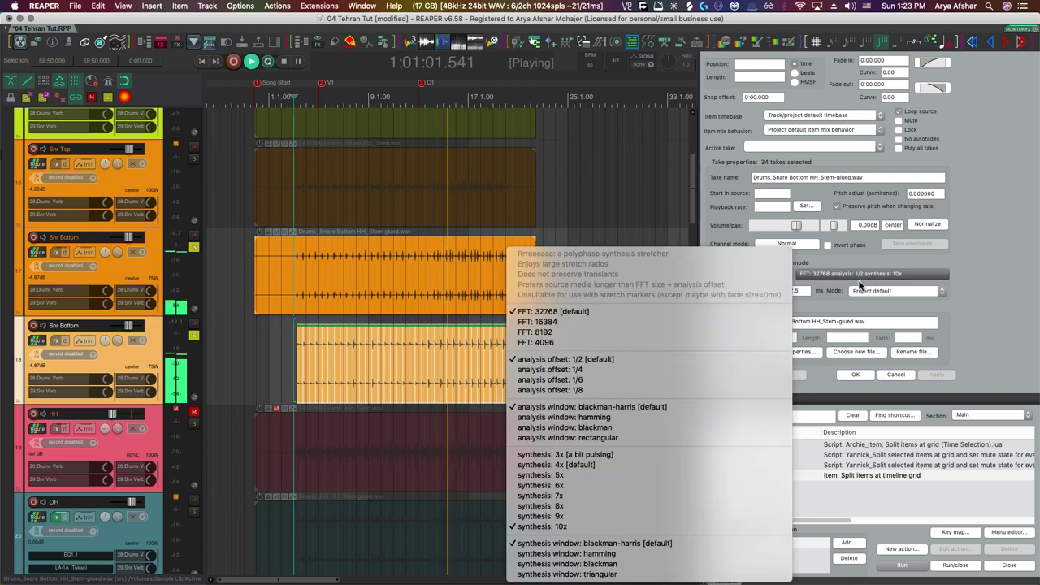
{"action": "left_click", "coordinate": [536, 342]}
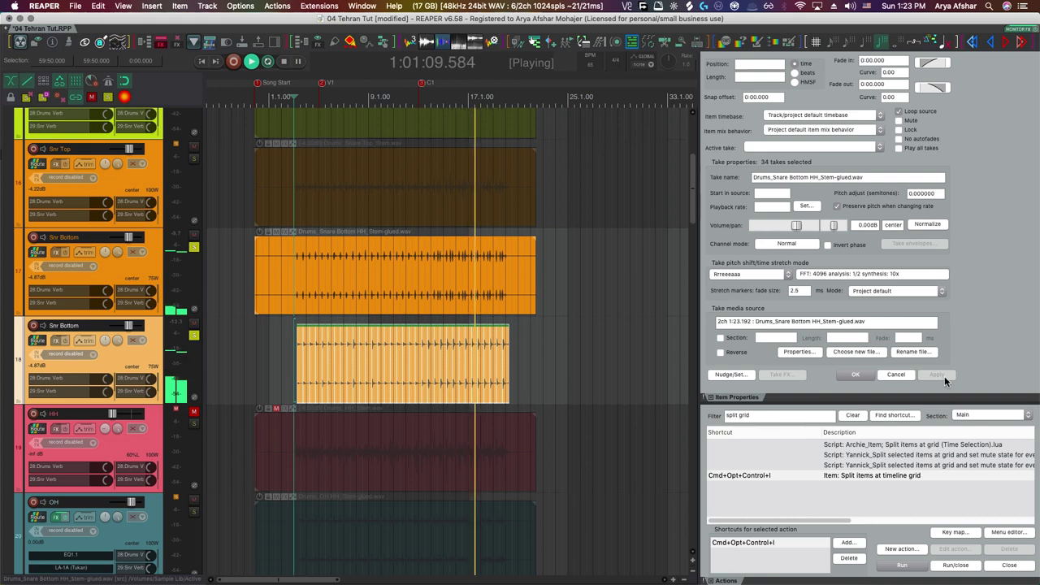
Restart playback and try the Rrreeeaaa stretch at FFT 16384 and FFT 4096.
{"action": "key", "text": "space"}
{"action": "key", "text": "space"}
{"action": "left_click", "coordinate": [841, 274]}
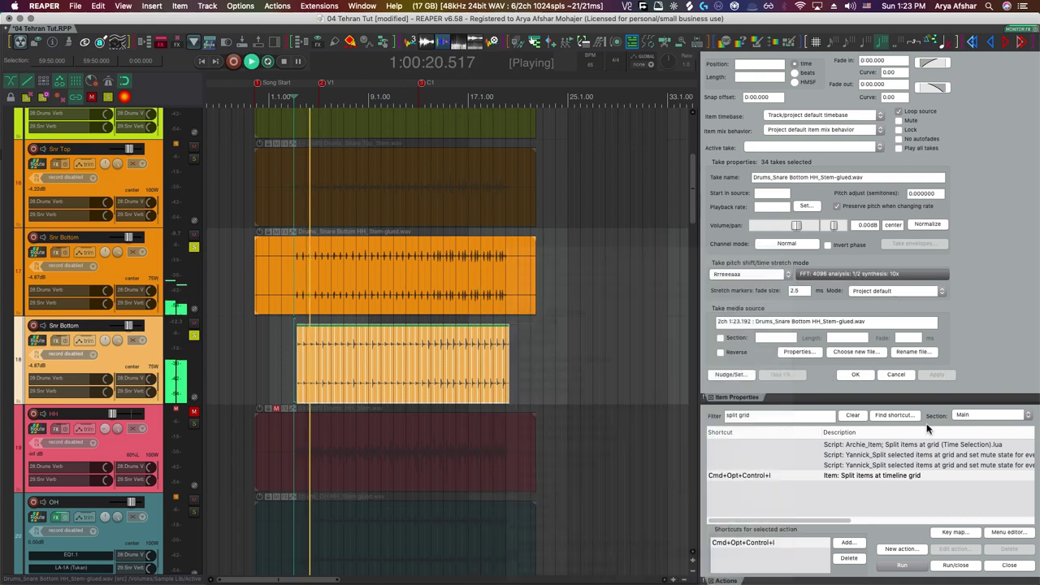
{"action": "left_click", "coordinate": [838, 290]}
{"action": "left_click", "coordinate": [833, 276]}
{"action": "left_click", "coordinate": [536, 322]}
{"action": "left_click", "coordinate": [936, 374]}
{"action": "left_click", "coordinate": [869, 274]}
{"action": "left_click", "coordinate": [868, 271]}
{"action": "left_click", "coordinate": [868, 274]}
{"action": "left_click", "coordinate": [537, 322]}
Try 5x synthesis with the triangular and then the blackman synthesis window.
{"action": "left_click", "coordinate": [868, 274]}
{"action": "left_click", "coordinate": [569, 548]}
{"action": "left_click", "coordinate": [868, 274]}
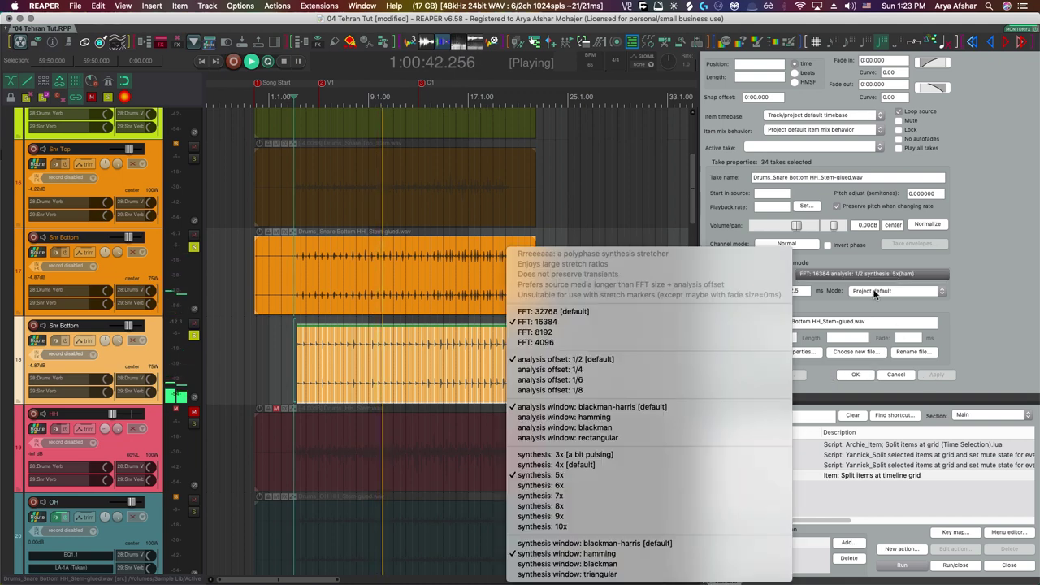
{"action": "left_click", "coordinate": [743, 529]}
{"action": "left_click", "coordinate": [936, 375]}
{"action": "left_click", "coordinate": [868, 274]}
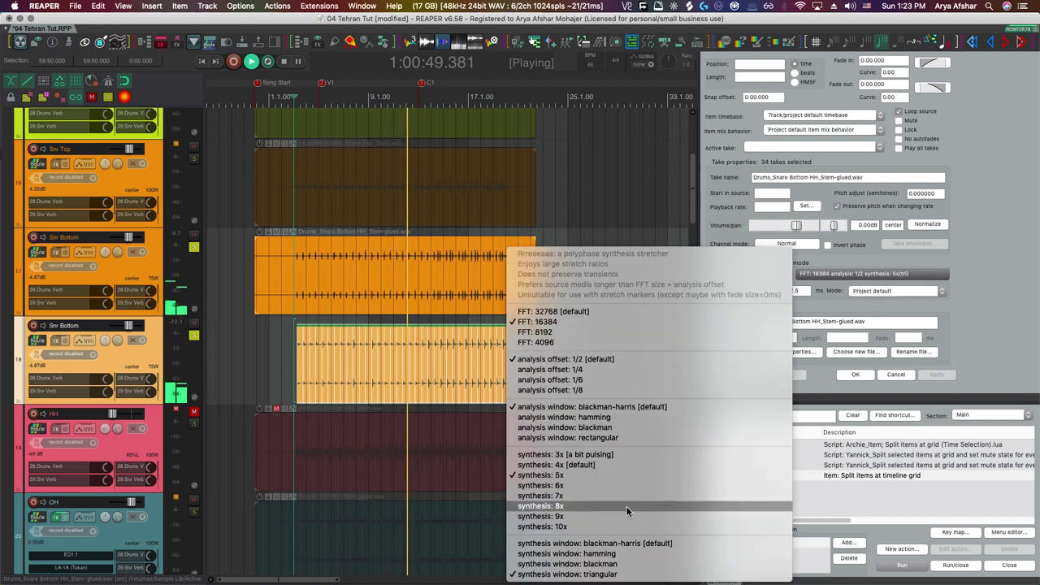
{"action": "left_click", "coordinate": [569, 565]}
{"action": "left_click", "coordinate": [936, 375]}
Return the stretch to FFT 32768 with the default 4x synthesis and apply it.
{"action": "left_click", "coordinate": [868, 274]}
{"action": "left_click", "coordinate": [642, 311]}
{"action": "left_click", "coordinate": [936, 374]}
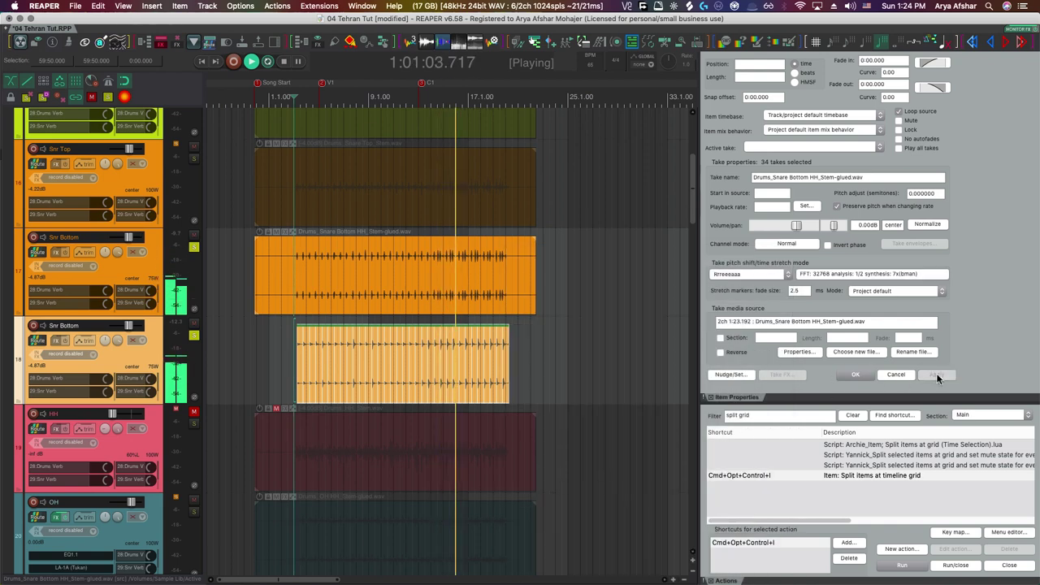
{"action": "left_click", "coordinate": [868, 274]}
{"action": "left_click", "coordinate": [597, 464]}
{"action": "left_click", "coordinate": [936, 375]}
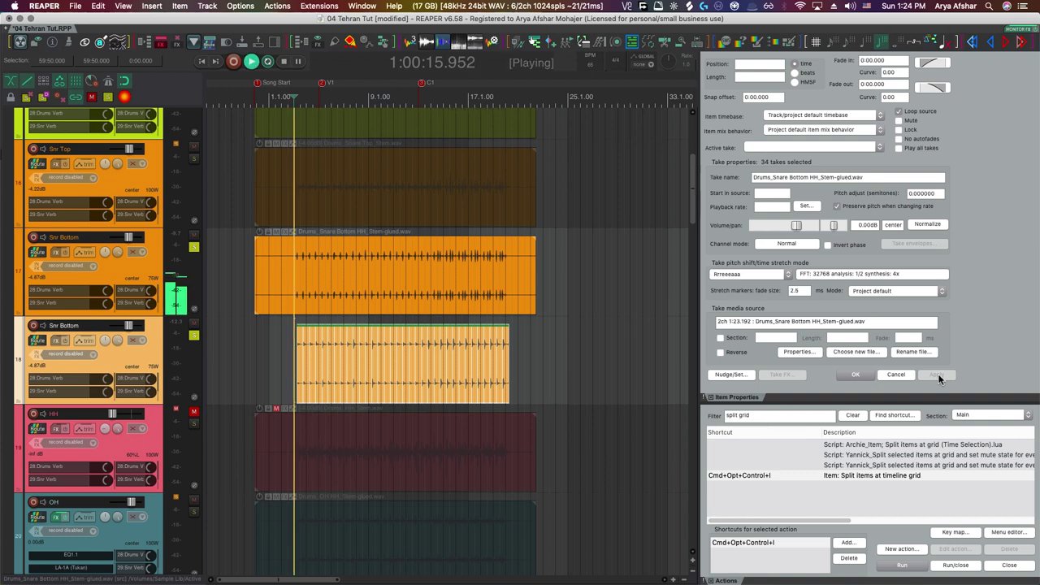
Select every fifth Snr Bottom slice with the Item selector script.
{"action": "left_click", "coordinate": [667, 42]}
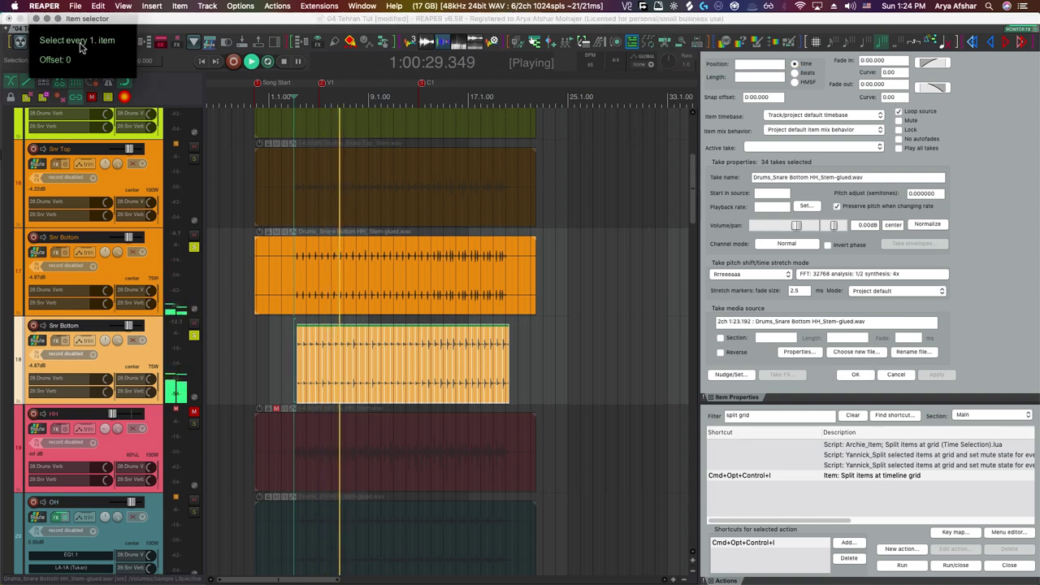
{"action": "left_click_drag", "start_coordinate": [93, 22], "coordinate": [622, 169]}
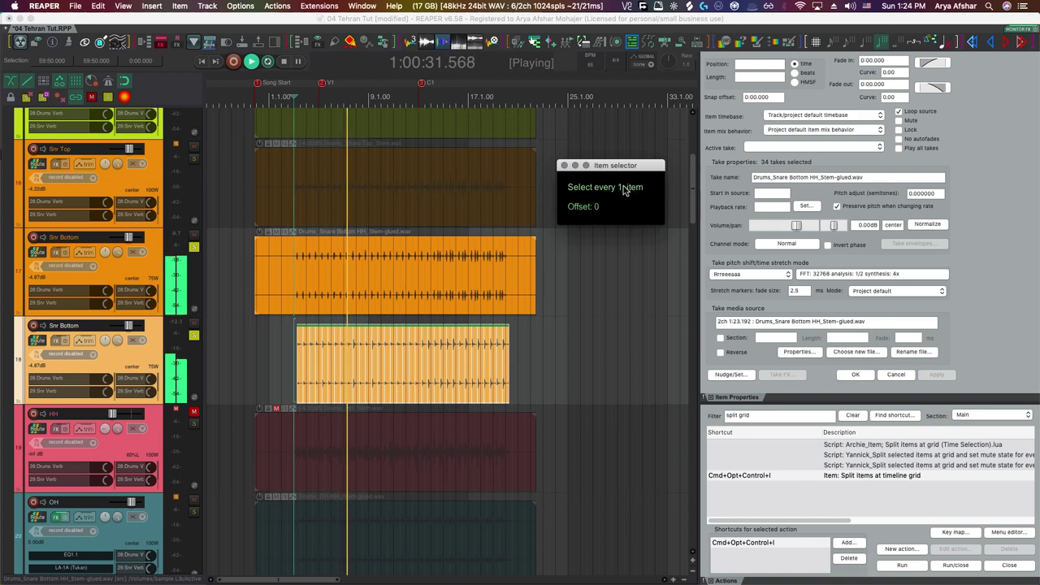
{"action": "scroll", "coordinate": [624, 192], "scroll_direction": "up", "scroll_amount": 4}
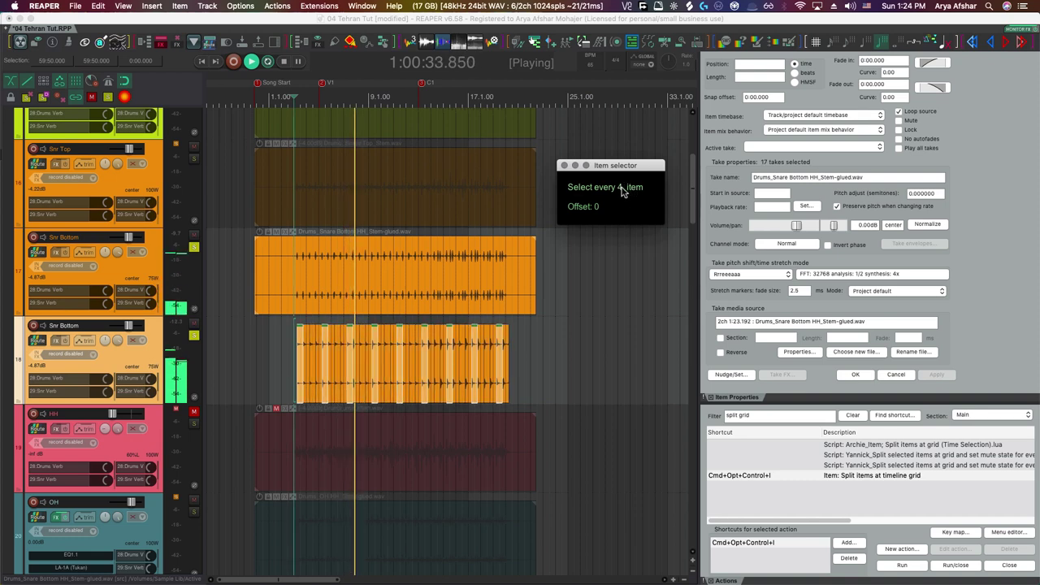
{"action": "left_click", "coordinate": [564, 166]}
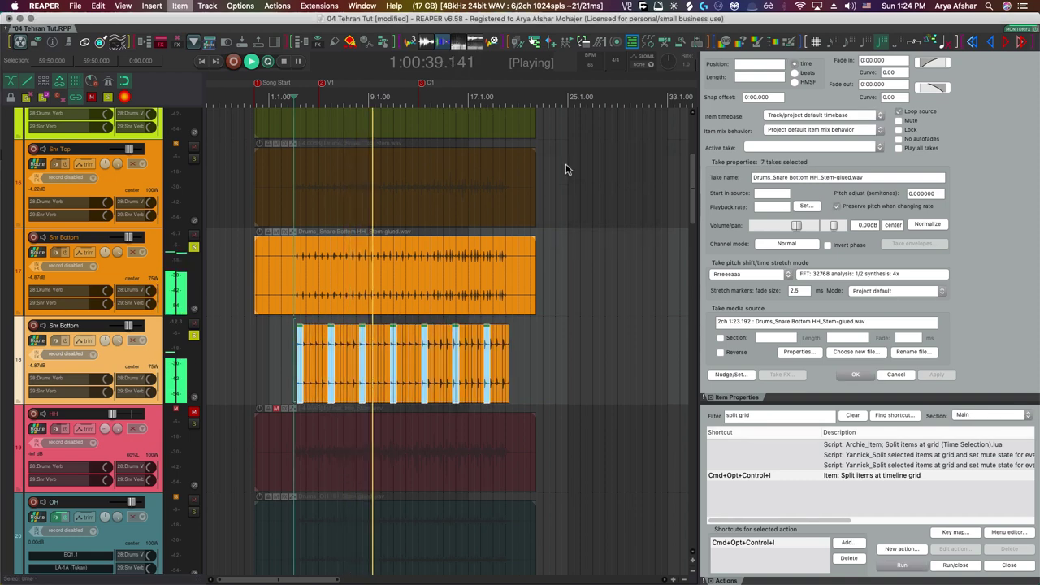
Give the selected slices Rrreeeaaa FFT 8192 with 8x synthesis.
{"action": "left_click", "coordinate": [858, 276]}
{"action": "left_click", "coordinate": [535, 331]}
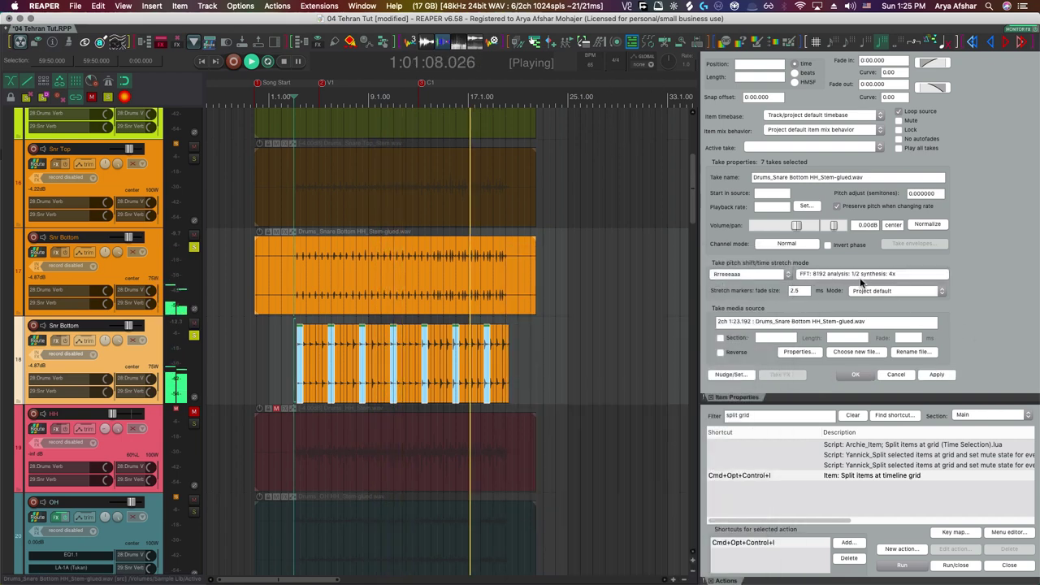
{"action": "left_click", "coordinate": [854, 277]}
{"action": "left_click", "coordinate": [587, 506]}
{"action": "left_click", "coordinate": [940, 376]}
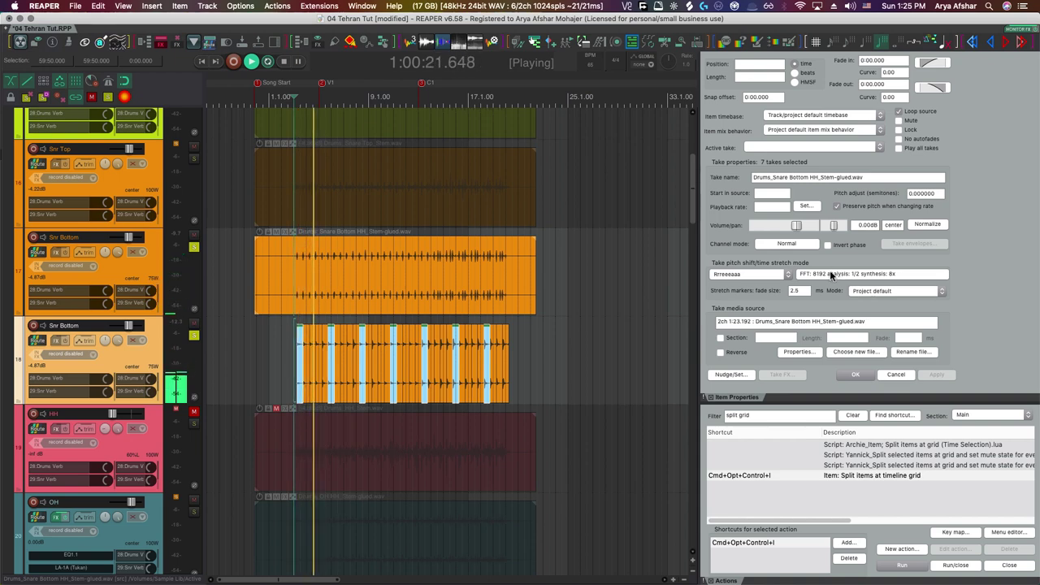
Reselect a different every-fifth group of slices with the Item selector.
{"action": "left_click", "coordinate": [665, 45]}
{"action": "left_click_drag", "start_coordinate": [545, 128], "coordinate": [597, 153]}
{"action": "scroll", "coordinate": [609, 166], "scroll_direction": "up", "scroll_amount": 3}
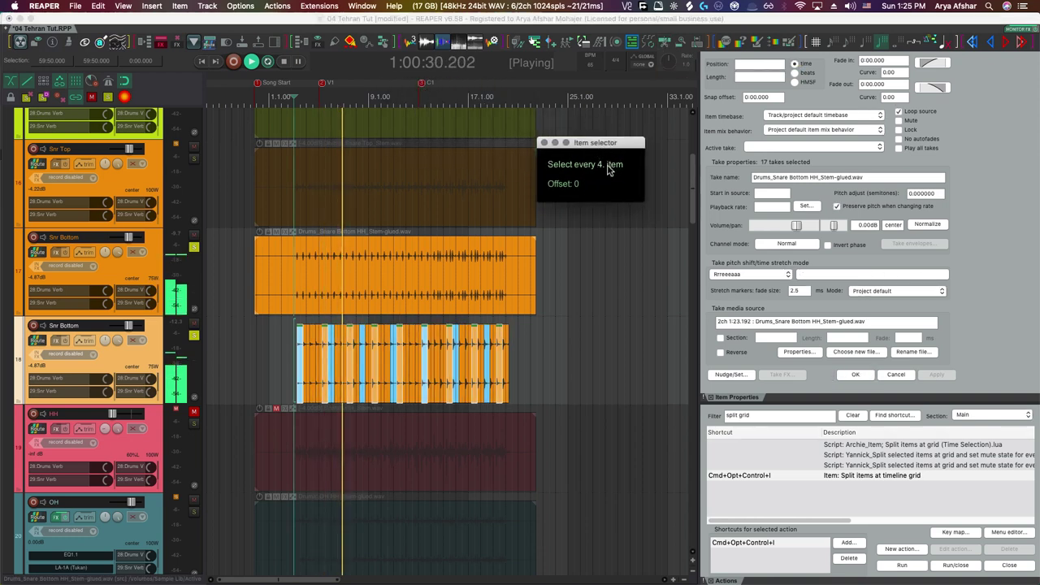
{"action": "scroll", "coordinate": [569, 186], "scroll_direction": "up", "scroll_amount": 1}
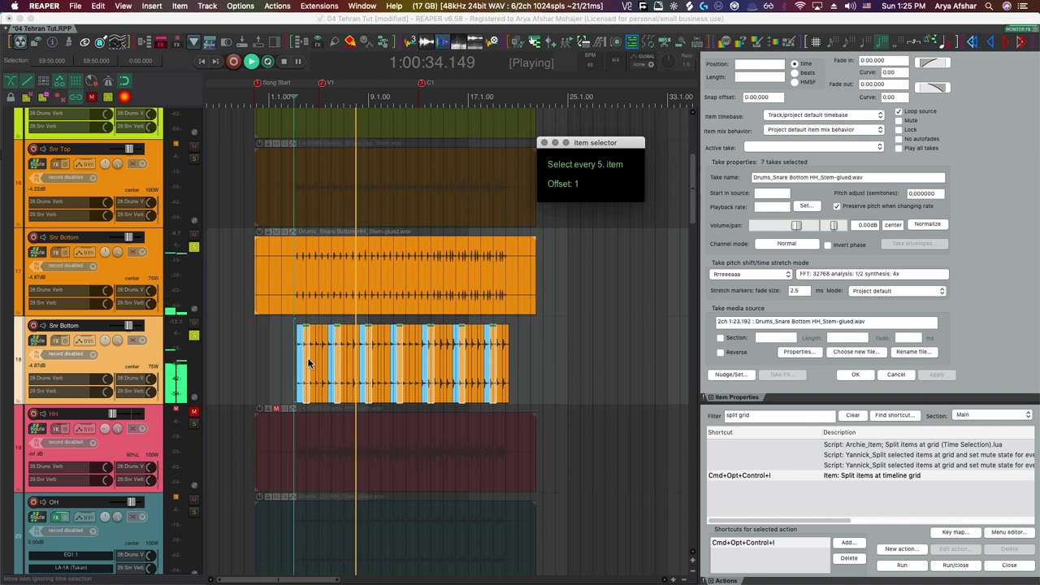
{"action": "left_click", "coordinate": [546, 143]}
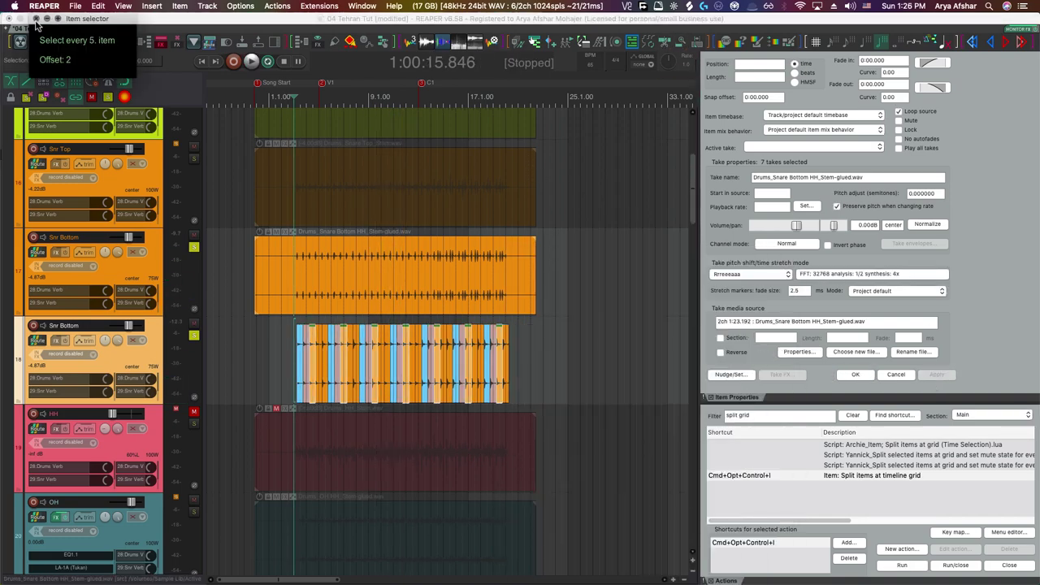
Choose new FFT values and 7x synthesis for the selected slices while playing them back.
{"action": "left_click", "coordinate": [874, 274]}
{"action": "left_click", "coordinate": [580, 267]}
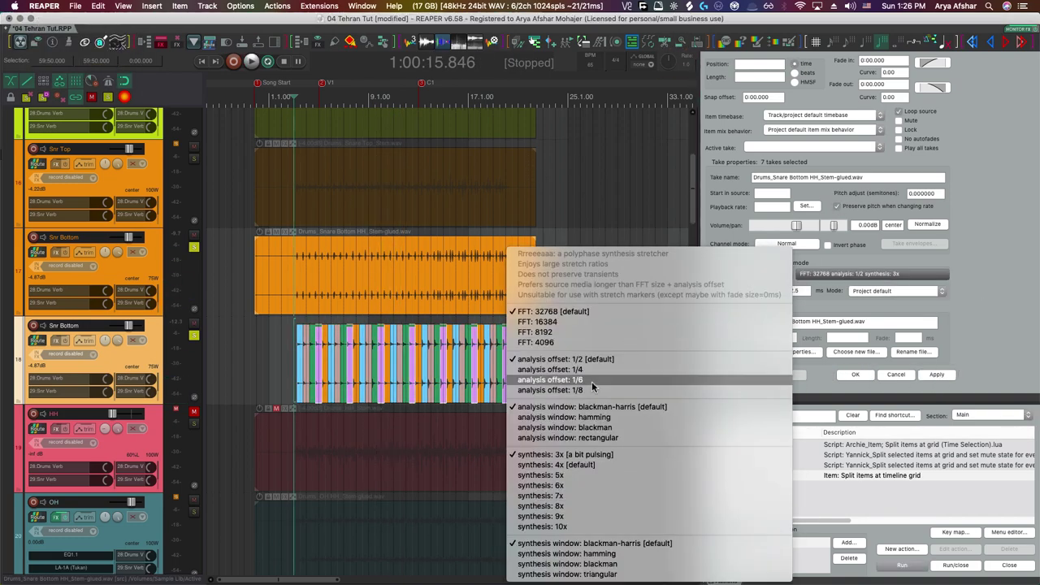
{"action": "left_click", "coordinate": [591, 381]}
{"action": "key", "text": "space"}
{"action": "left_click_drag", "start_coordinate": [128, 325], "coordinate": [125, 325]}
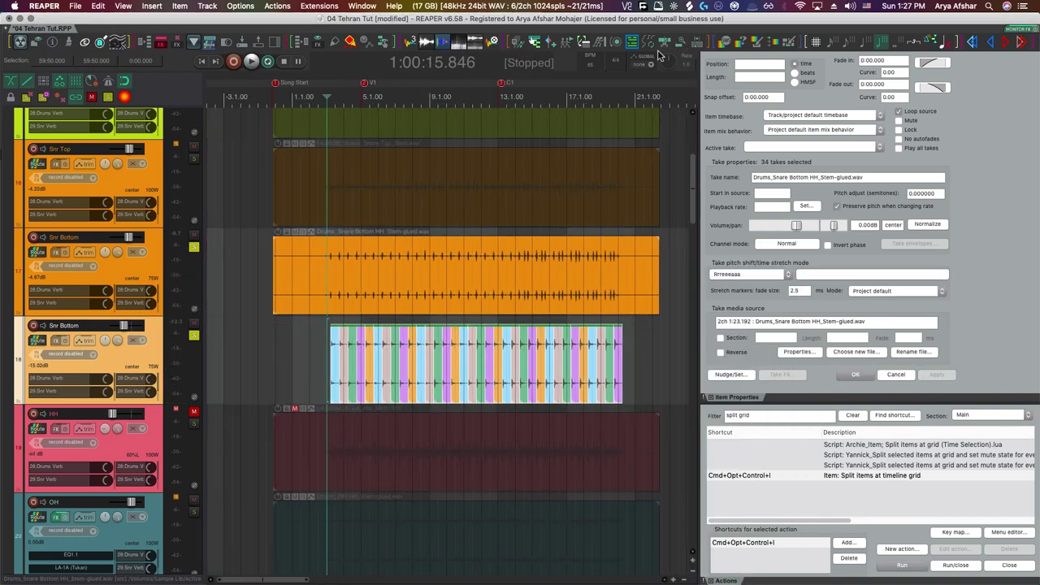
{"action": "left_click", "coordinate": [874, 273]}
{"action": "left_click", "coordinate": [569, 494]}
{"action": "key", "text": "space"}
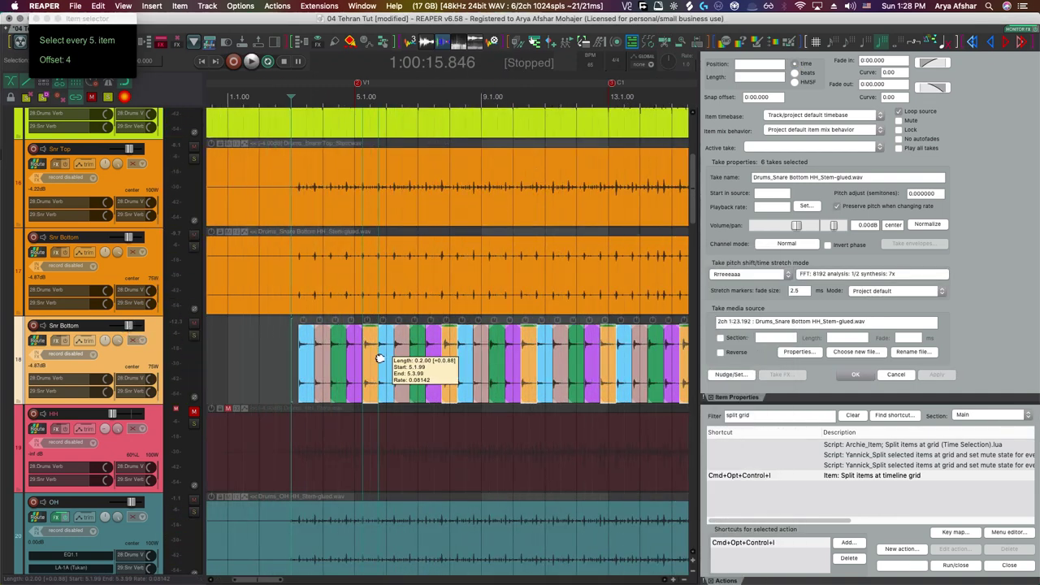
{"action": "key", "text": "space"}
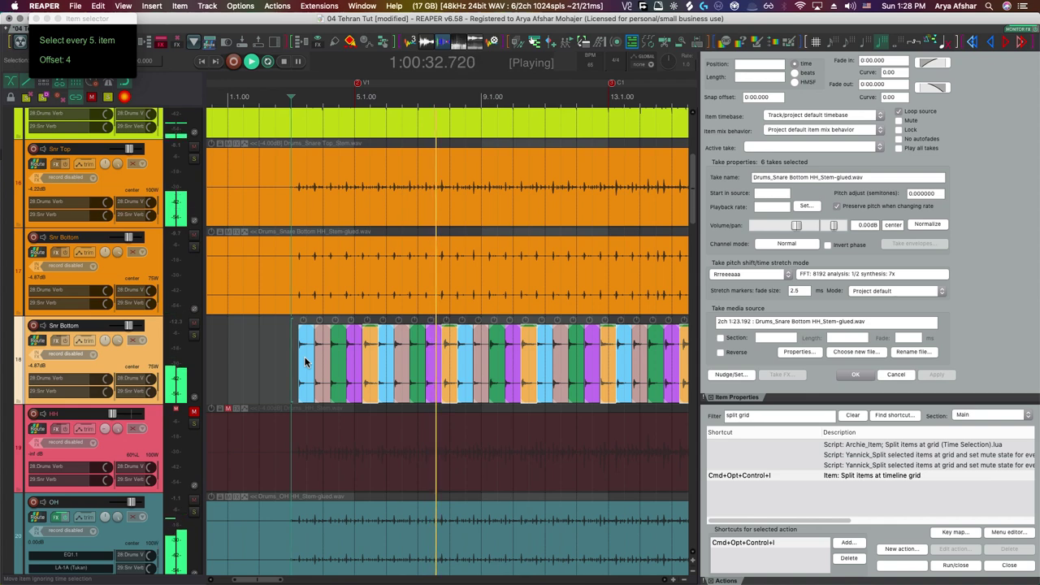
{"action": "key", "text": "space"}
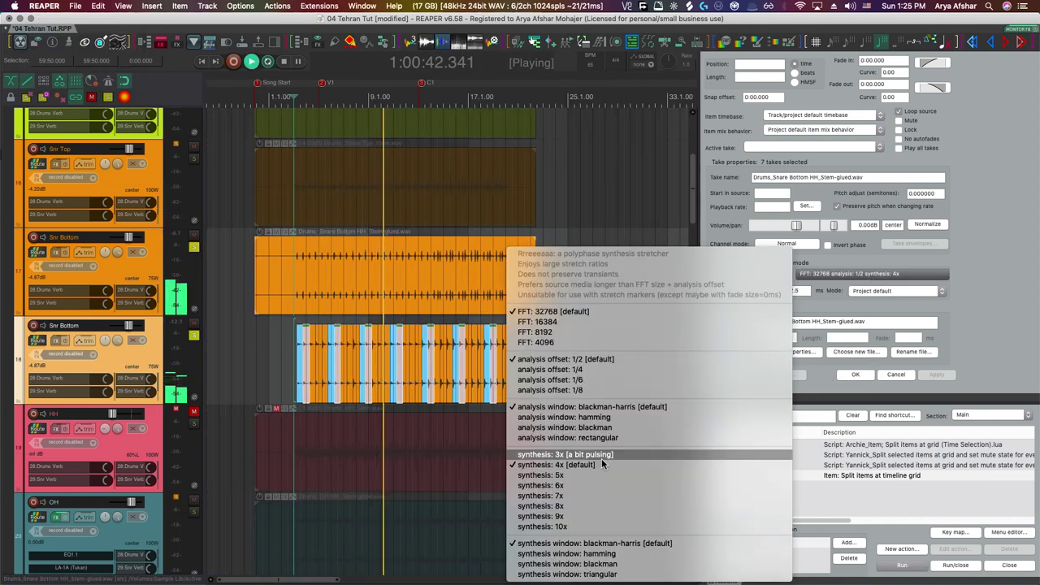
Apply 3x synthesis to the selected slices and stop playback.
{"action": "left_click", "coordinate": [601, 459]}
{"action": "left_click", "coordinate": [934, 376]}
{"action": "key", "text": "space"}
Give another every-fifth group 7x synthesis, FFT 16384 and a triangular synthesis window.
{"action": "left_click", "coordinate": [682, 42]}
{"action": "scroll", "coordinate": [77, 40], "scroll_direction": "up", "scroll_amount": 4}
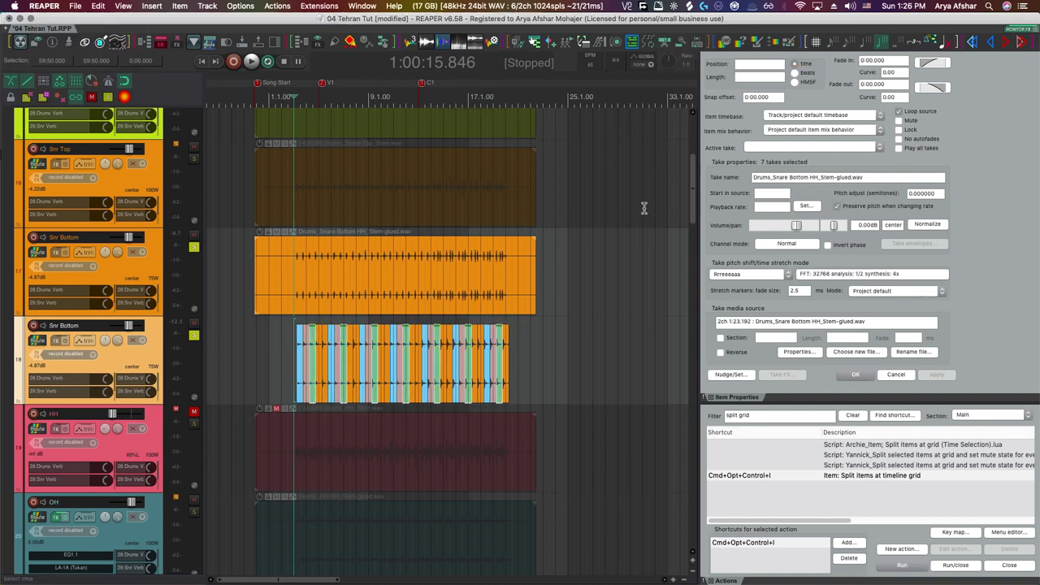
{"action": "left_click", "coordinate": [841, 277]}
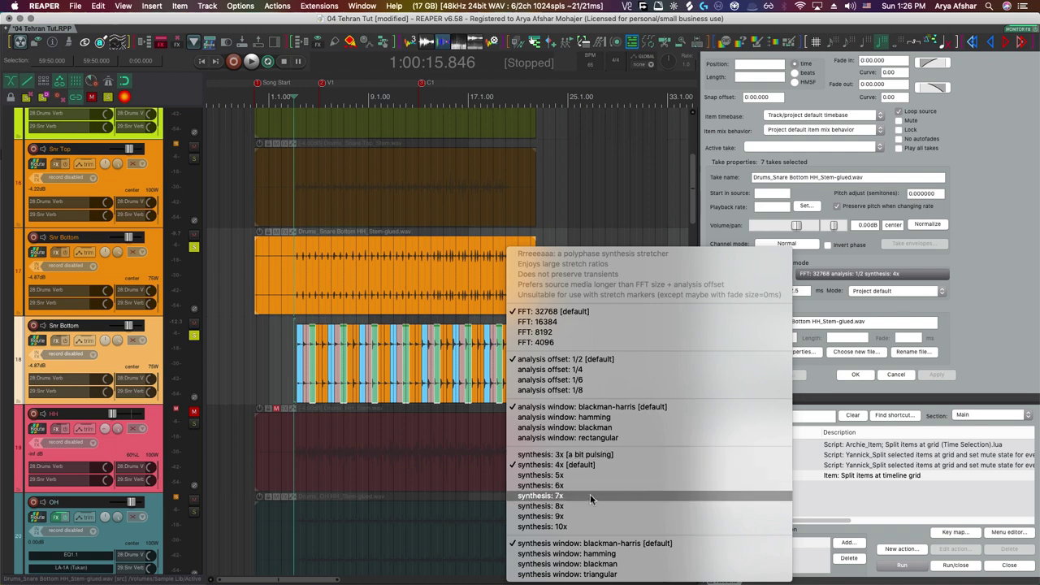
{"action": "left_click", "coordinate": [594, 496]}
{"action": "left_click", "coordinate": [843, 278]}
{"action": "left_click", "coordinate": [793, 322]}
{"action": "left_click", "coordinate": [813, 274]}
{"action": "left_click", "coordinate": [569, 555]}
{"action": "left_click", "coordinate": [937, 375]}
Select a new offset group and set 3x synthesis, blackman synthesis and hamming analysis windows.
{"action": "left_click", "coordinate": [671, 49]}
{"action": "scroll", "coordinate": [67, 62], "scroll_direction": "up", "scroll_amount": 2}
{"action": "left_click", "coordinate": [803, 274]}
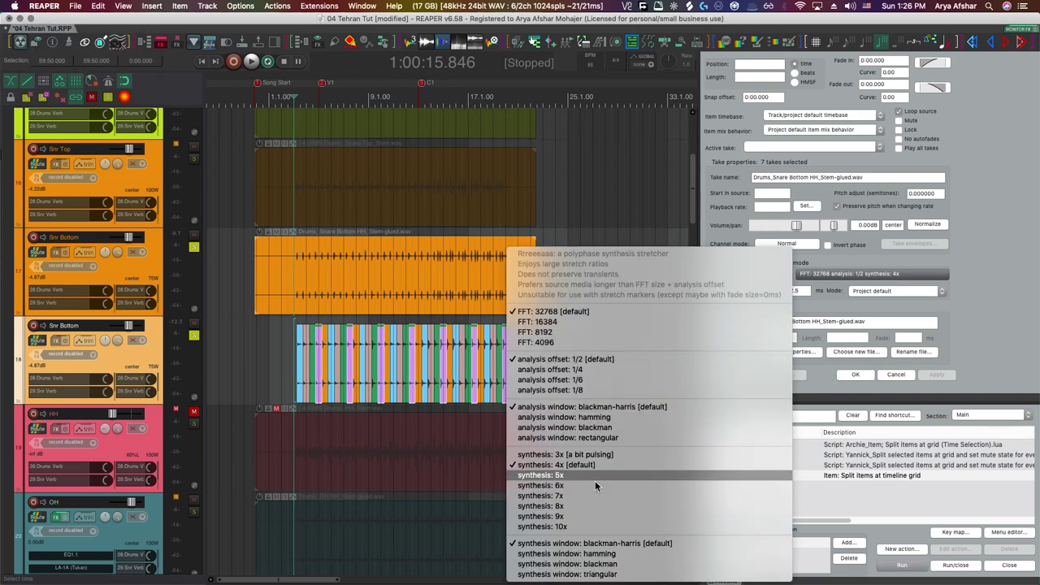
{"action": "left_click", "coordinate": [577, 456]}
{"action": "left_click", "coordinate": [878, 278]}
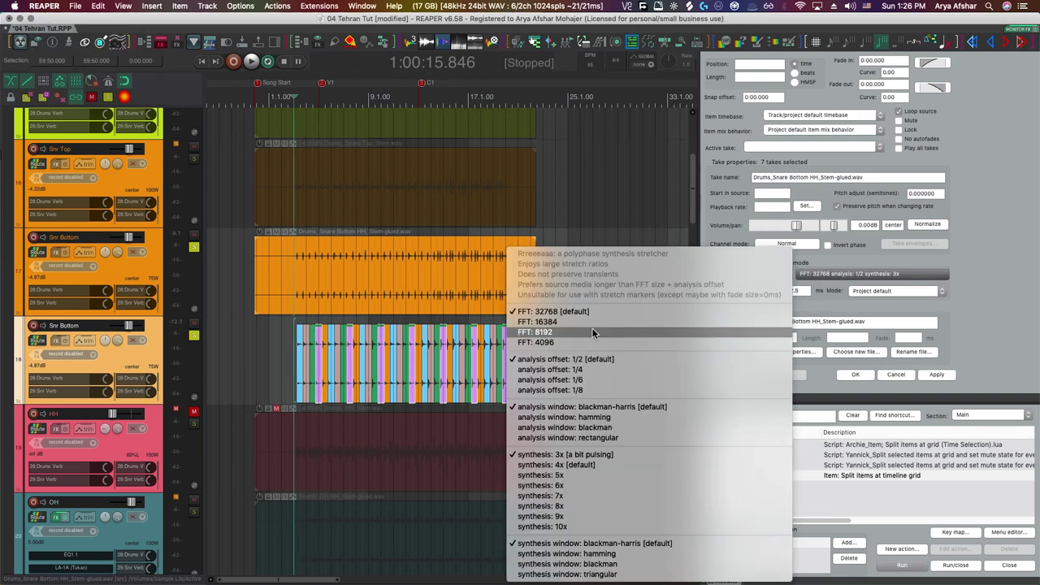
{"action": "left_click", "coordinate": [569, 564]}
{"action": "left_click", "coordinate": [878, 278]}
{"action": "left_click", "coordinate": [564, 417]}
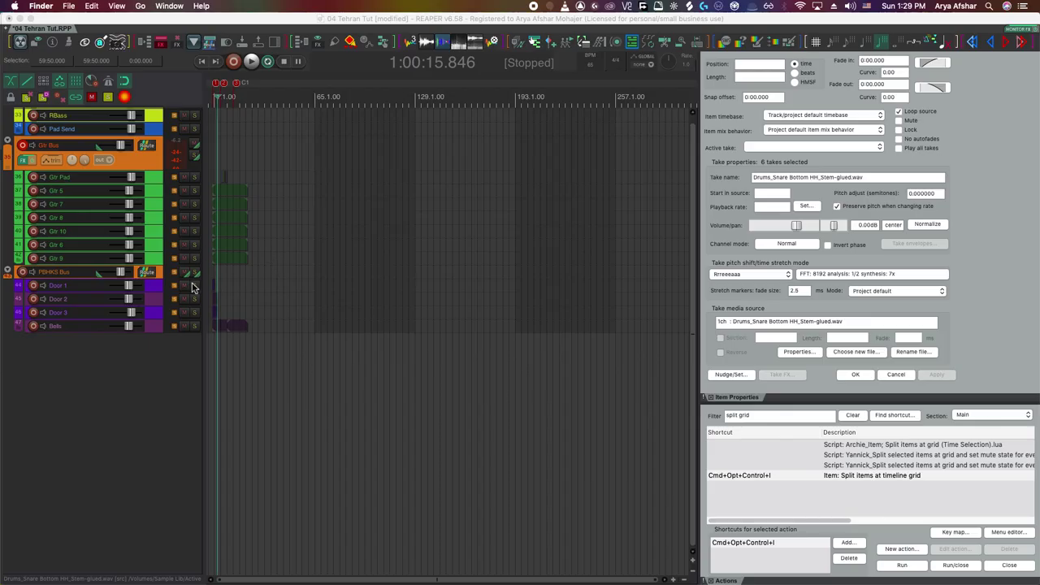
Scroll down to the Gtr, Door and Bells tracks, select Door 1 and play.
{"action": "scroll", "coordinate": [244, 301], "scroll_direction": "up", "scroll_amount": 8}
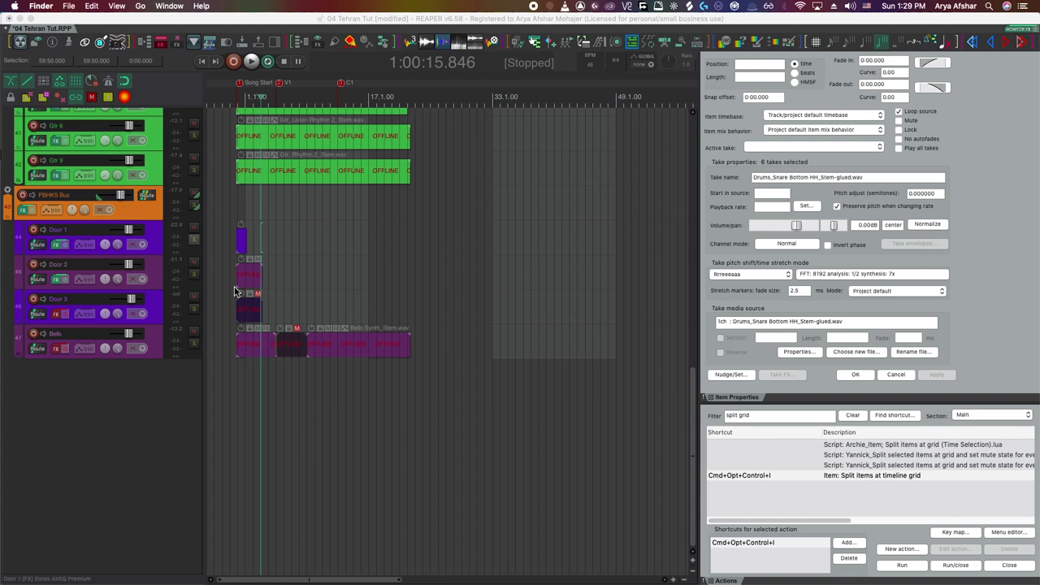
{"action": "left_click", "coordinate": [228, 282]}
{"action": "scroll", "coordinate": [247, 282], "scroll_direction": "up", "scroll_amount": 6}
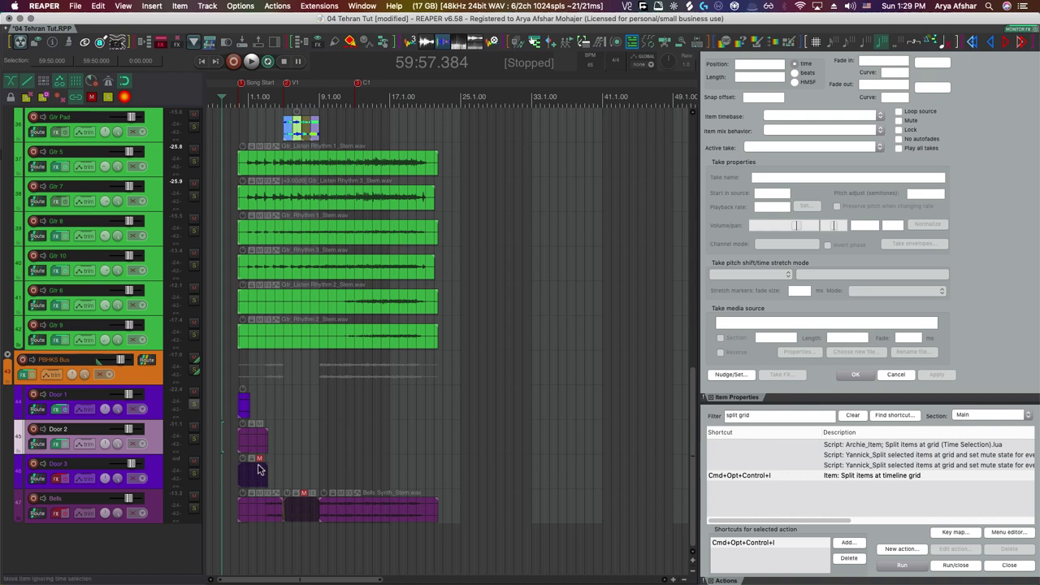
{"action": "scroll", "coordinate": [273, 485], "scroll_direction": "up", "scroll_amount": 4}
{"action": "left_click", "coordinate": [275, 409]}
{"action": "key", "text": "space"}
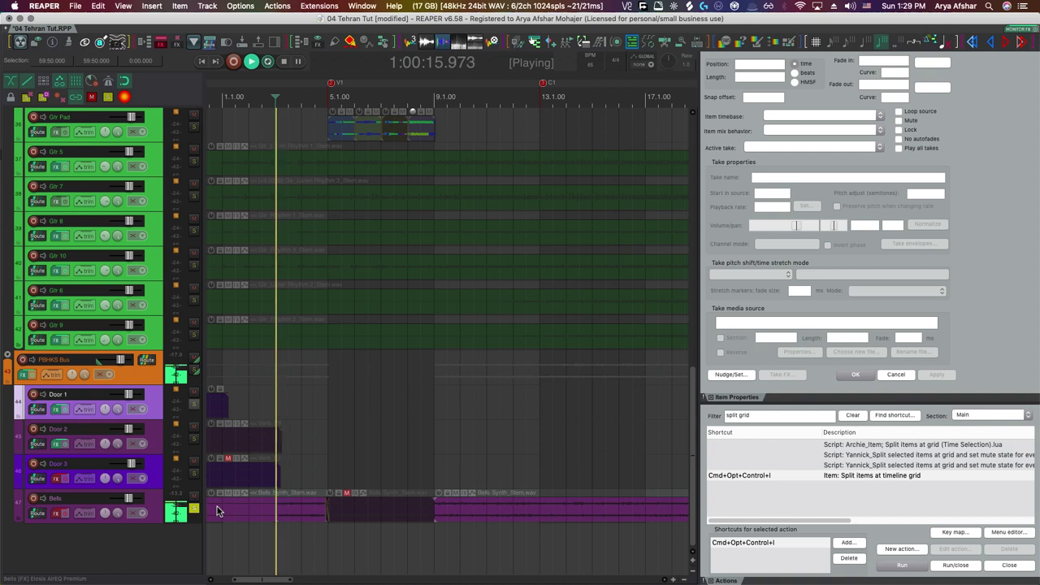
{"action": "scroll", "coordinate": [268, 455], "scroll_direction": "up", "scroll_amount": 3}
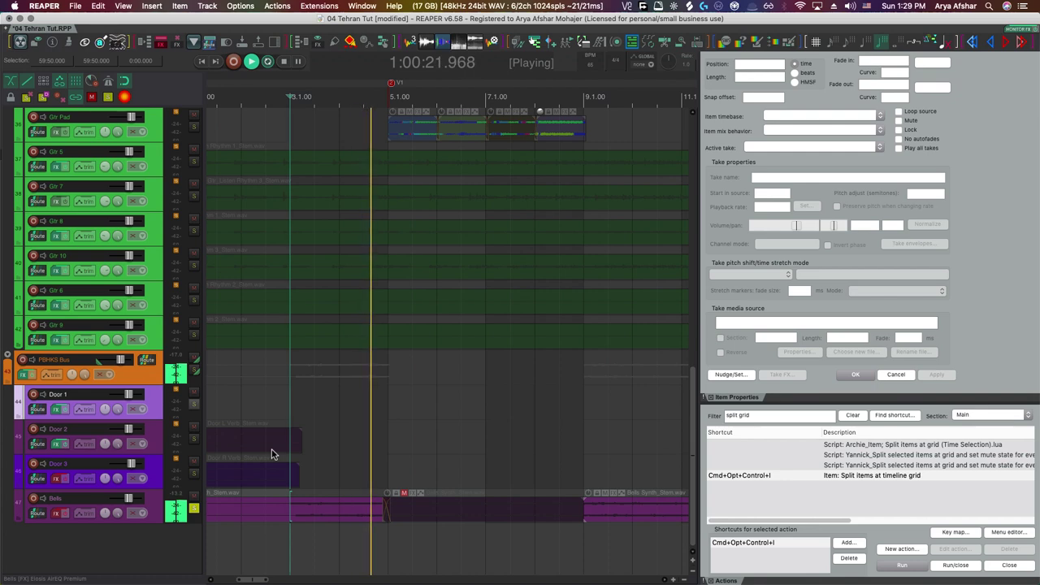
Stop playback and duplicate the Bells track.
{"action": "key", "text": "space"}
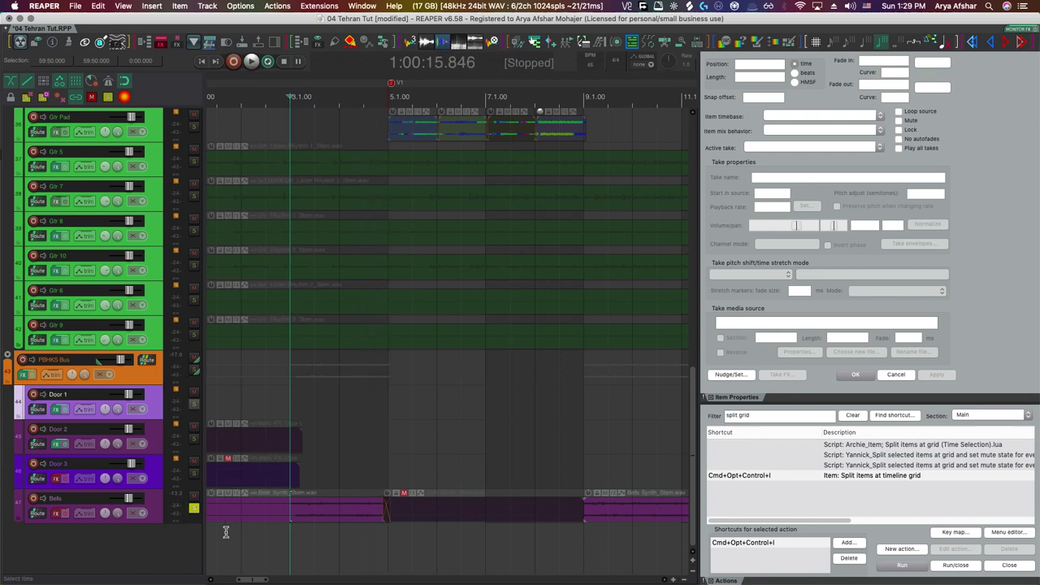
{"action": "left_click", "coordinate": [154, 509]}
{"action": "key", "text": "super+alt+d"}
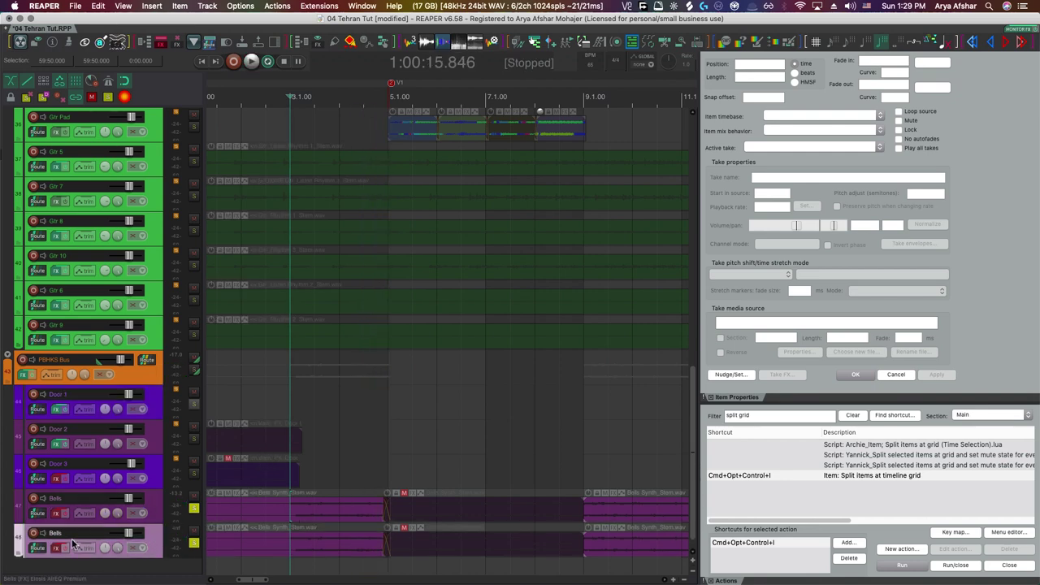
Add Cockos ReaPitch to the Bells copy's FX chain.
{"action": "right_click", "coordinate": [58, 550]}
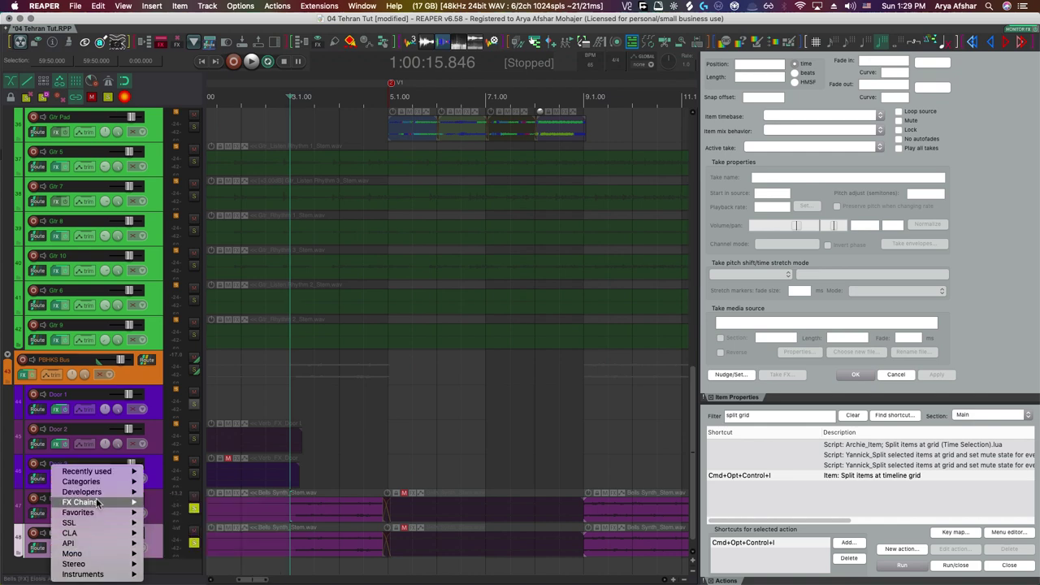
{"action": "mouse_move", "coordinate": [90, 491]}
{"action": "mouse_move", "coordinate": [187, 234]}
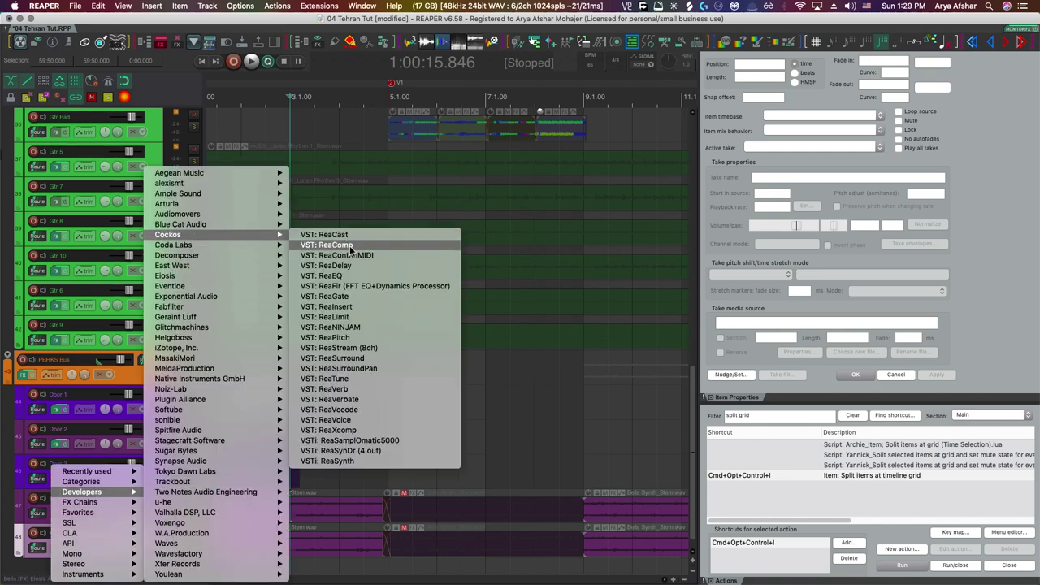
{"action": "left_click", "coordinate": [346, 338]}
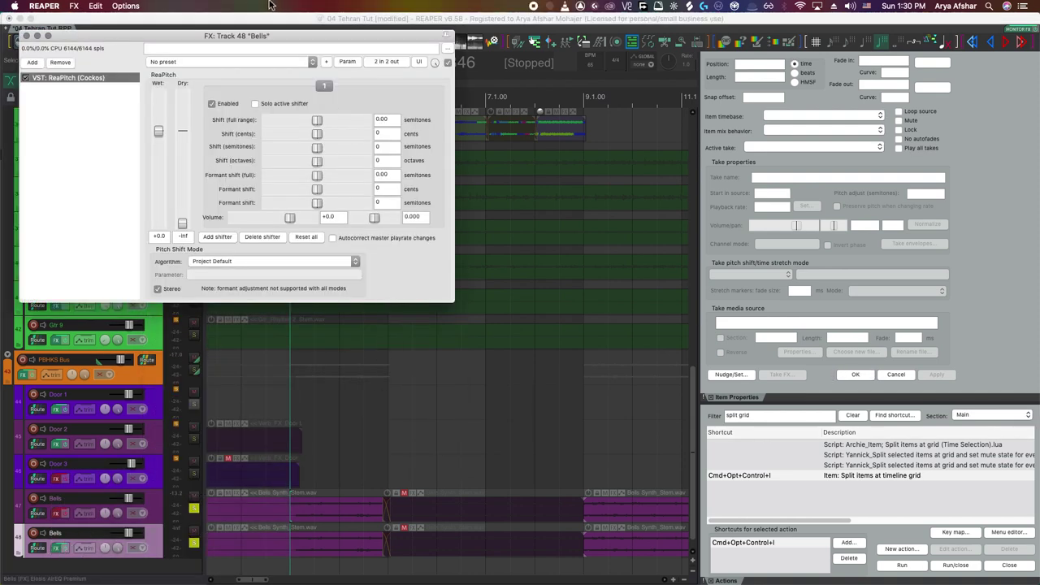
{"action": "left_click_drag", "start_coordinate": [249, 38], "coordinate": [332, 56]}
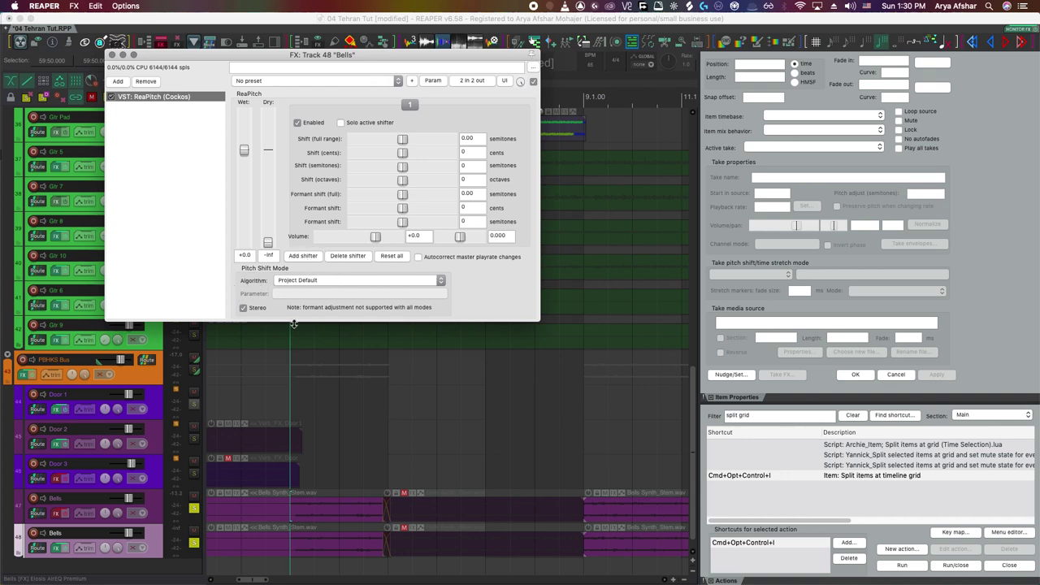
Switch the Bells copy's ReaPitch algorithm to Rrreeeaaa and start playback.
{"action": "left_click", "coordinate": [338, 281]}
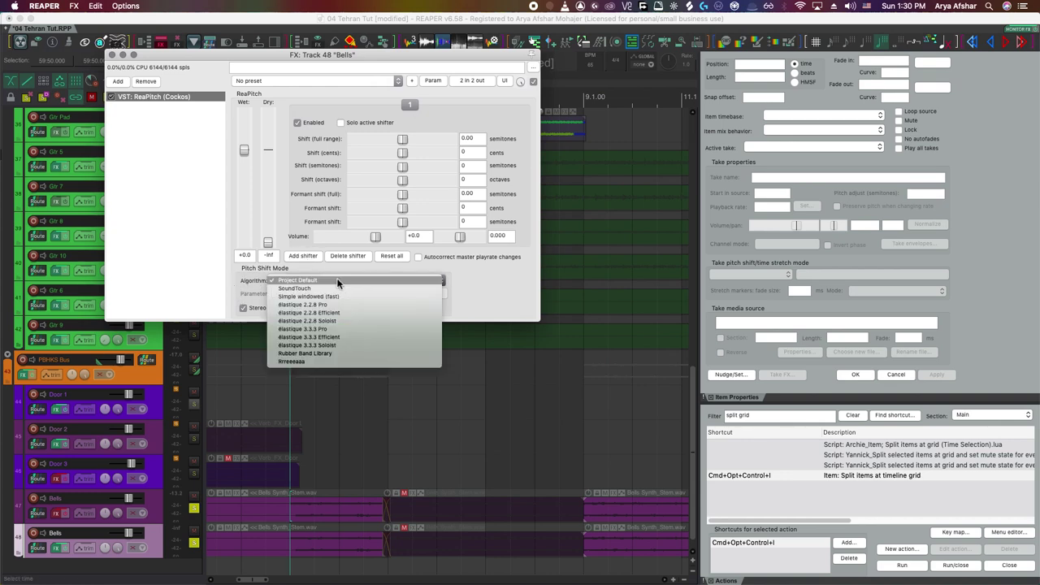
{"action": "left_click", "coordinate": [321, 362]}
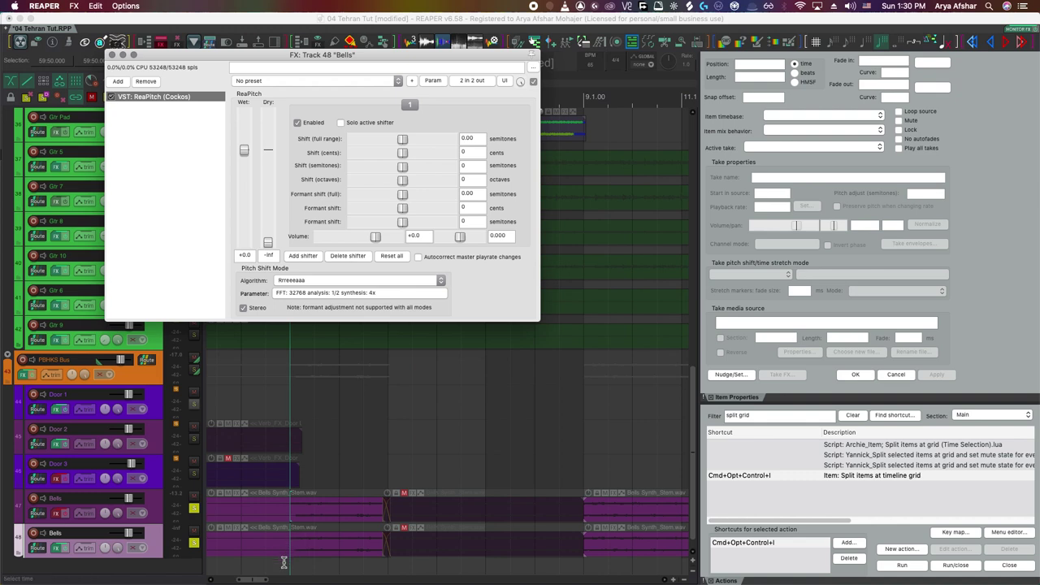
{"action": "left_click", "coordinate": [284, 563]}
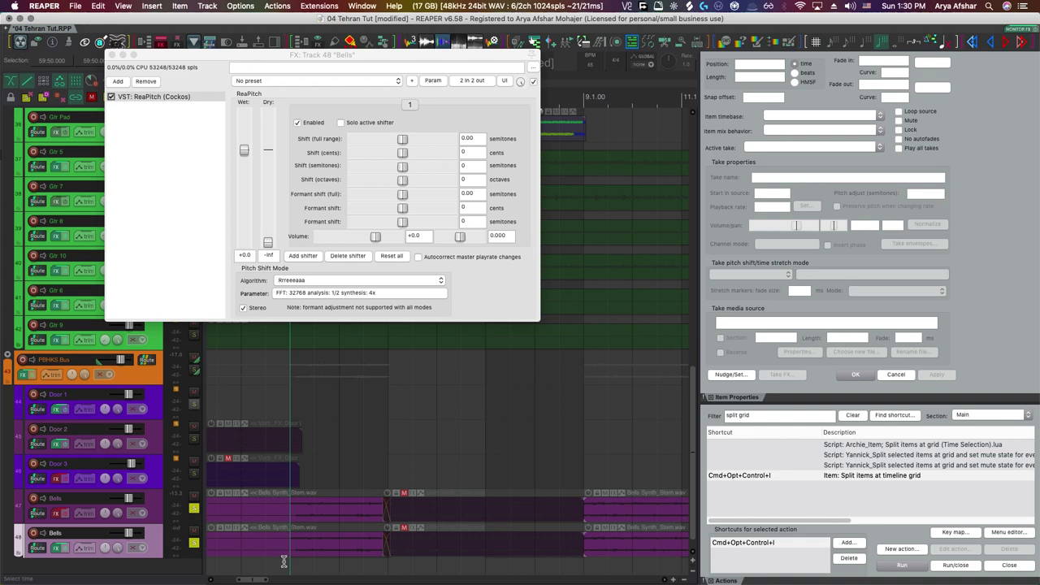
{"action": "key", "text": "space"}
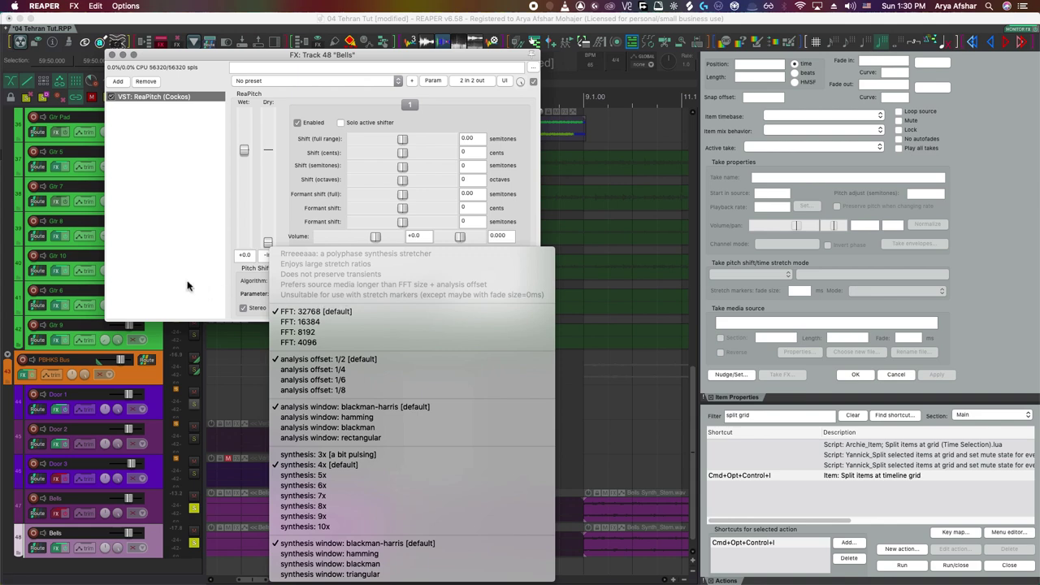
Set ReaPitch to 99% wet and FFT 4096, then play the bells.
{"action": "left_click", "coordinate": [300, 416]}
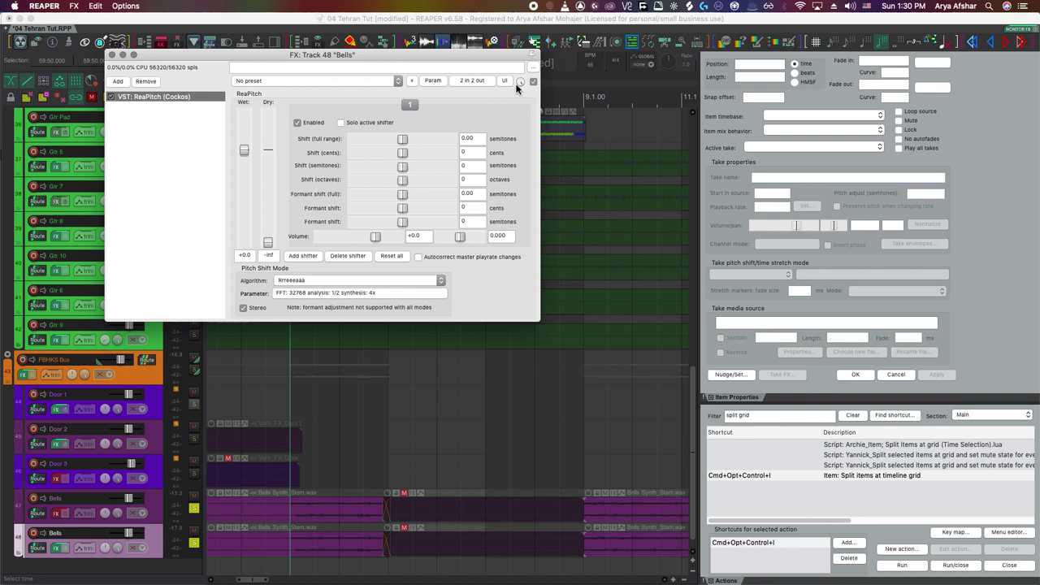
{"action": "left_click_drag", "start_coordinate": [520, 82], "coordinate": [520, 83]}
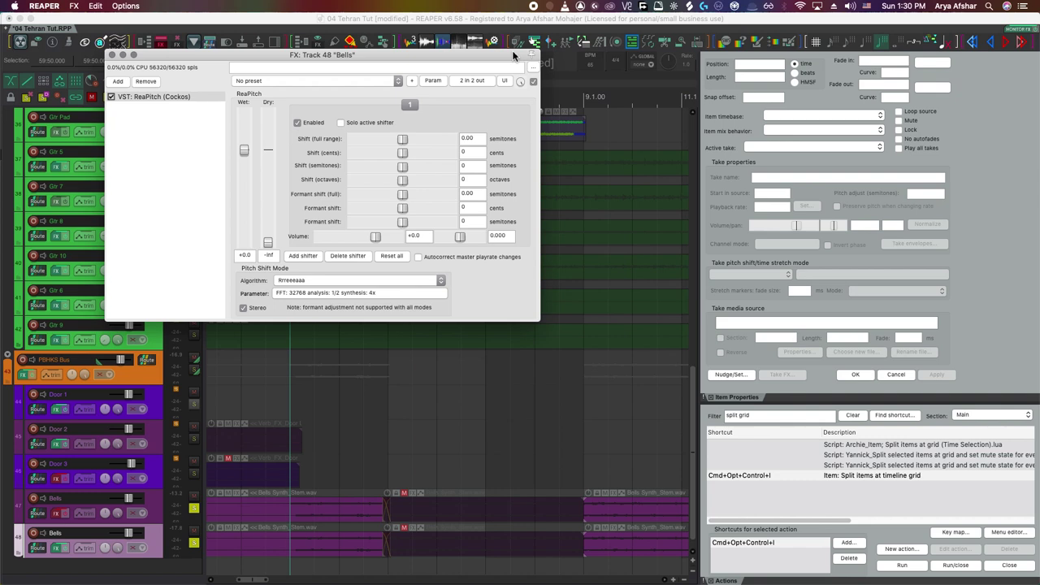
{"action": "left_click", "coordinate": [352, 296]}
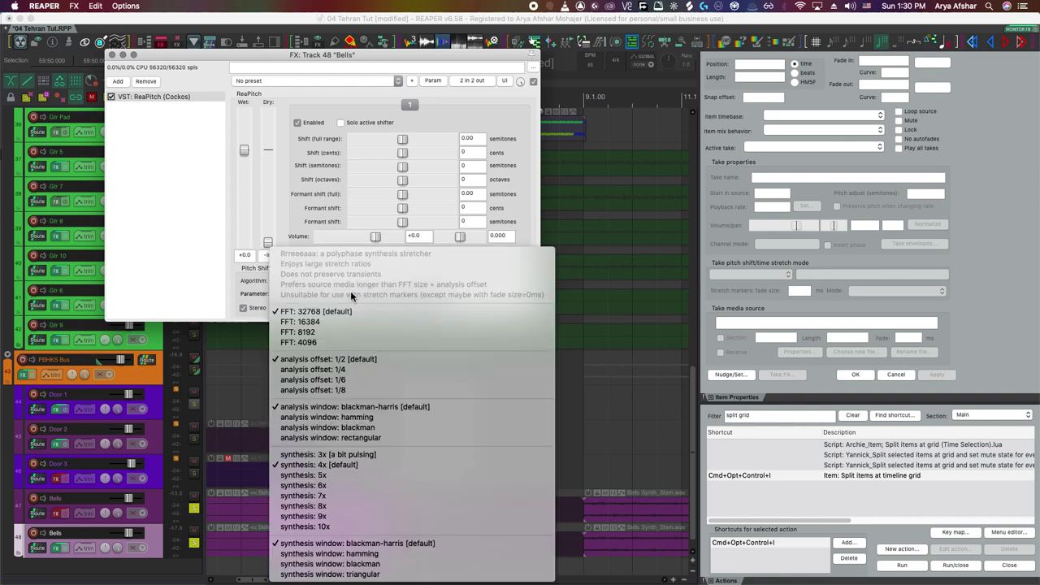
{"action": "left_click", "coordinate": [333, 342]}
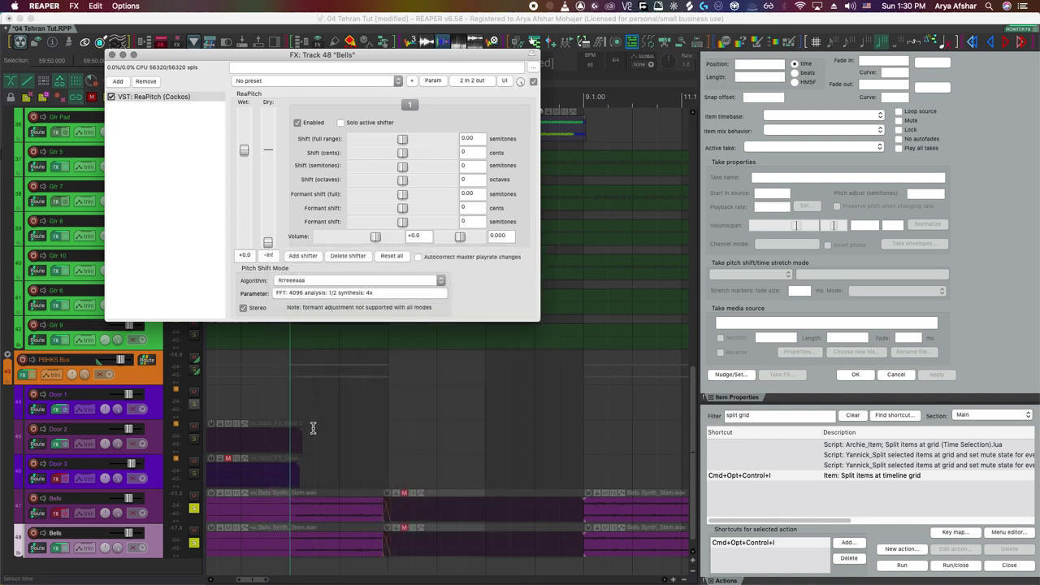
{"action": "key", "text": "space"}
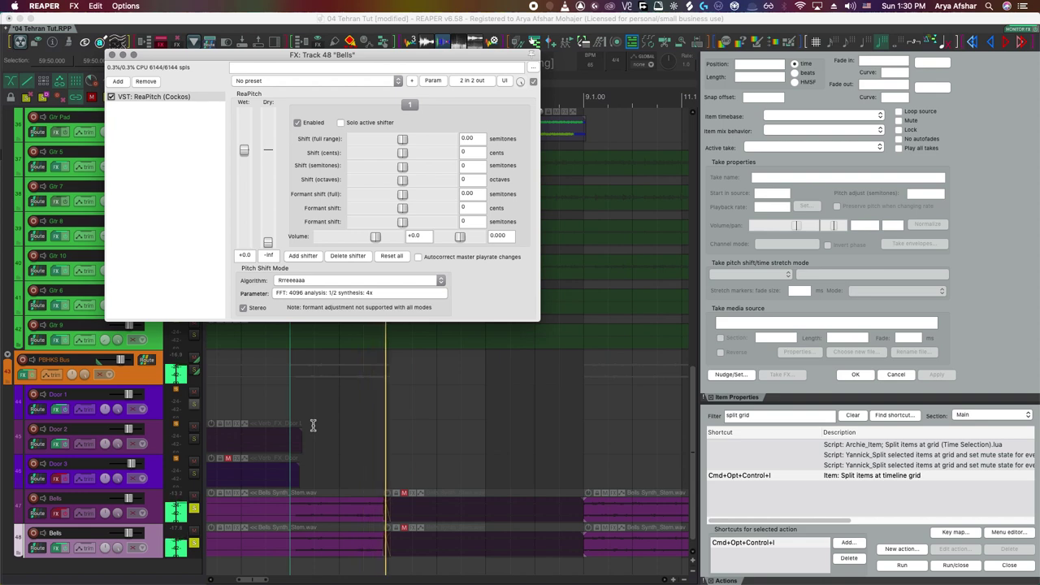
Compare against FFT 32768 from a new song position, then return to FFT 4096.
{"action": "left_click", "coordinate": [267, 410]}
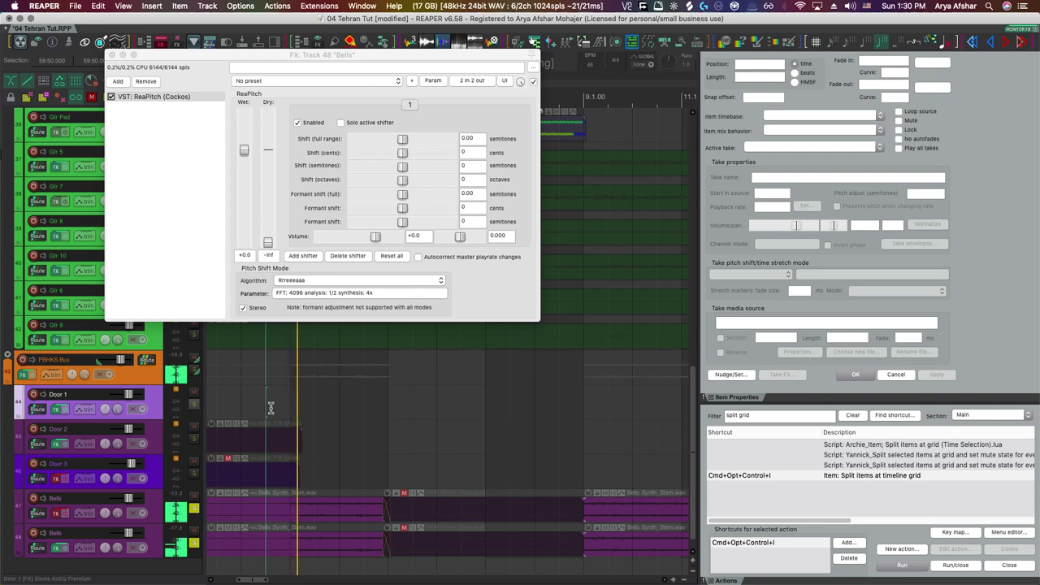
{"action": "left_click", "coordinate": [315, 292]}
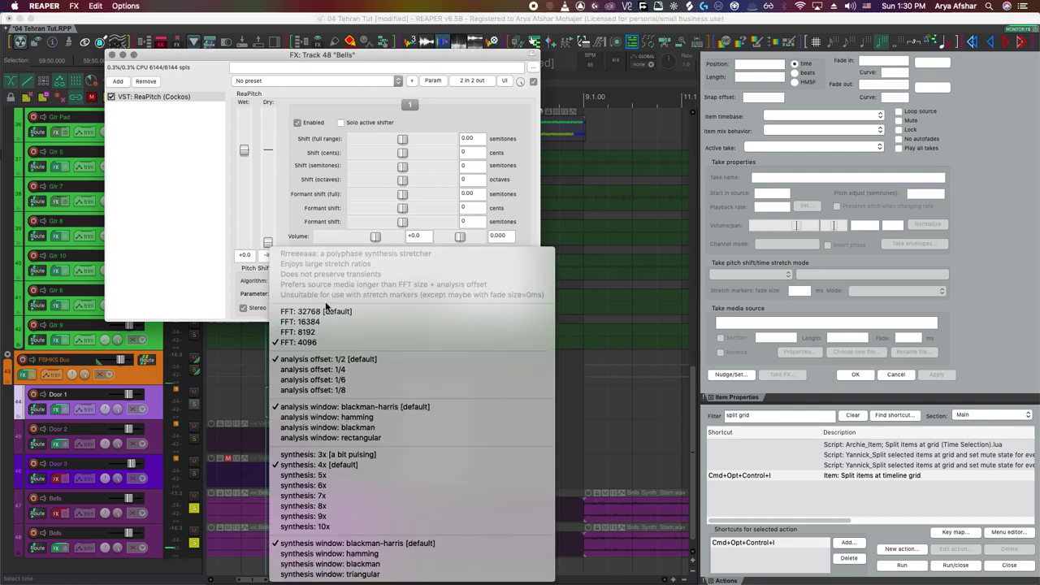
{"action": "left_click", "coordinate": [328, 312]}
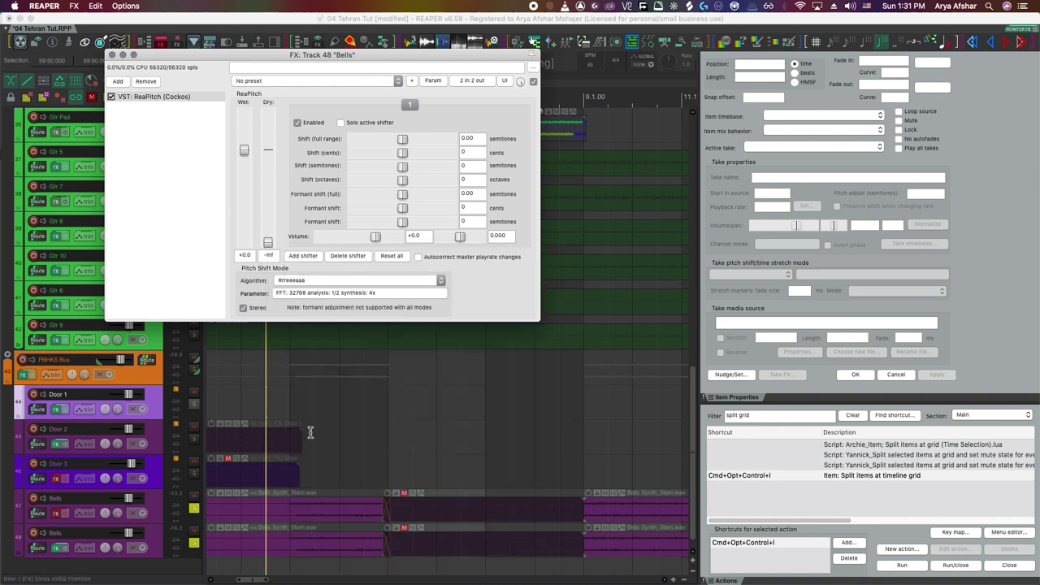
{"action": "key", "text": "space"}
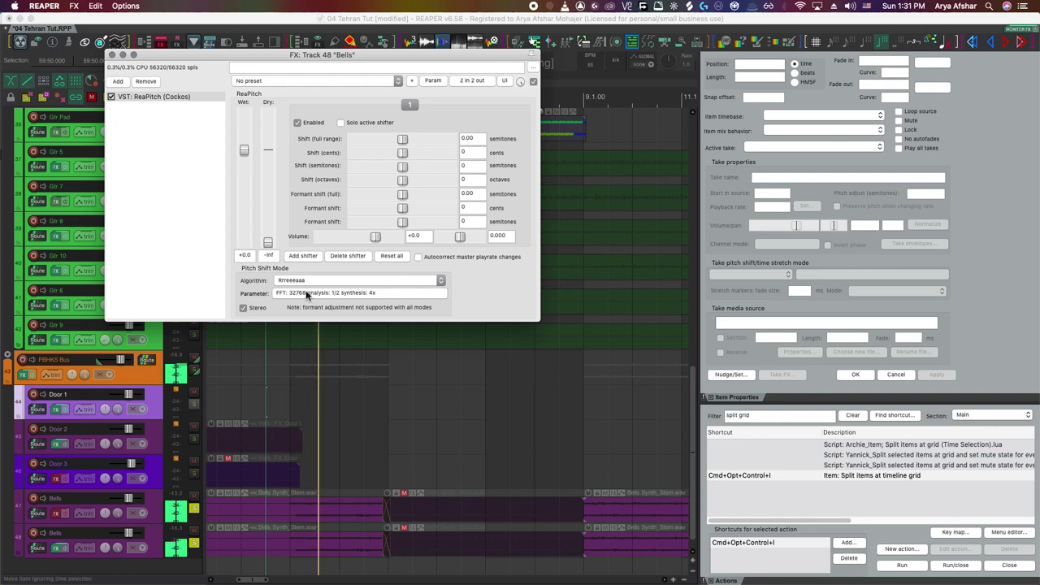
{"action": "left_click", "coordinate": [329, 293]}
Keep FFT 4096 and audition the octave-shifted bells, stopping playback afterward.
{"action": "left_click", "coordinate": [339, 344]}
{"action": "key", "text": "space"}
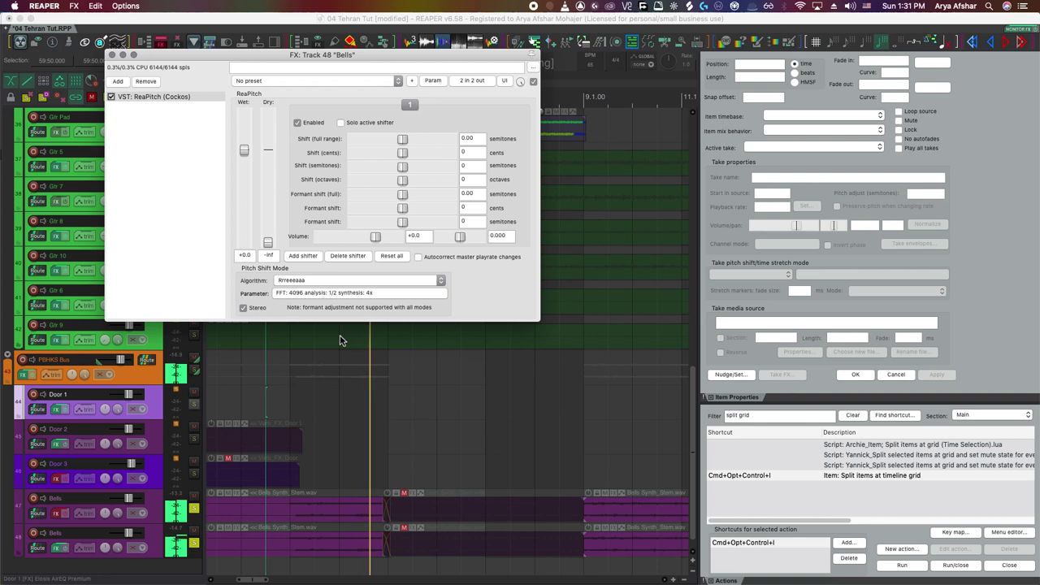
{"action": "key", "text": "space"}
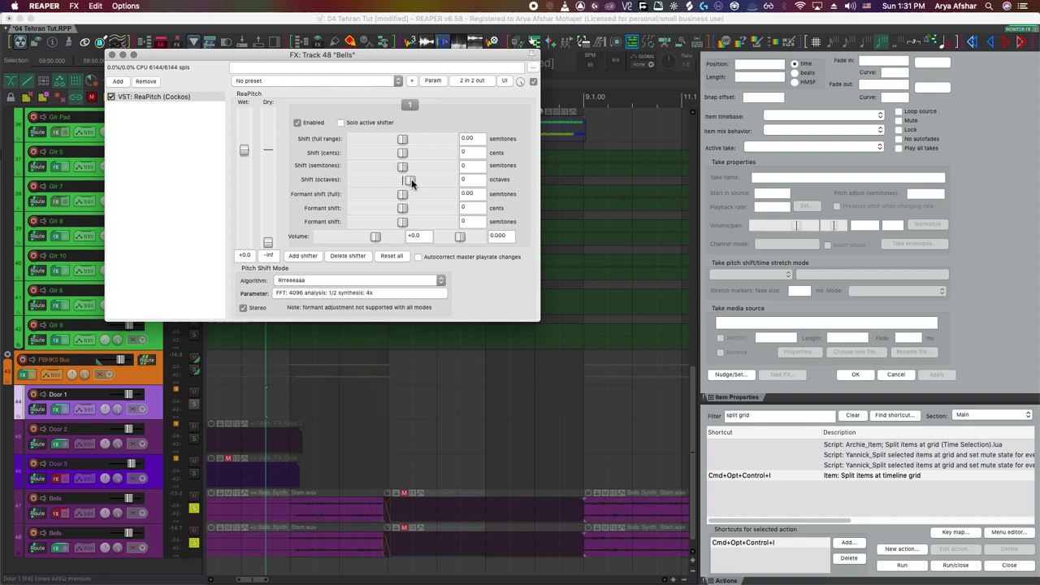
{"action": "key", "text": "space"}
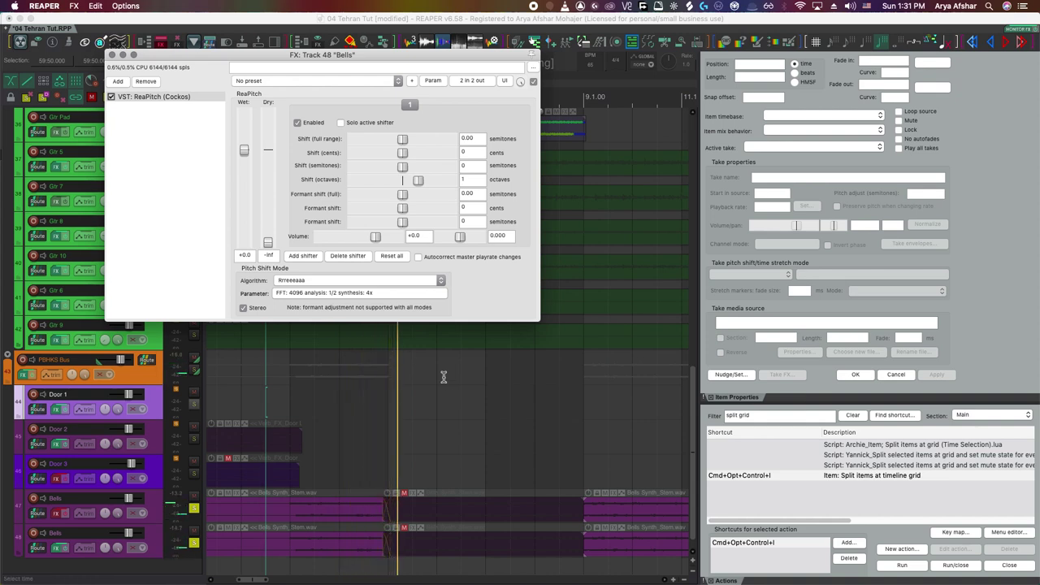
{"action": "key", "text": "space"}
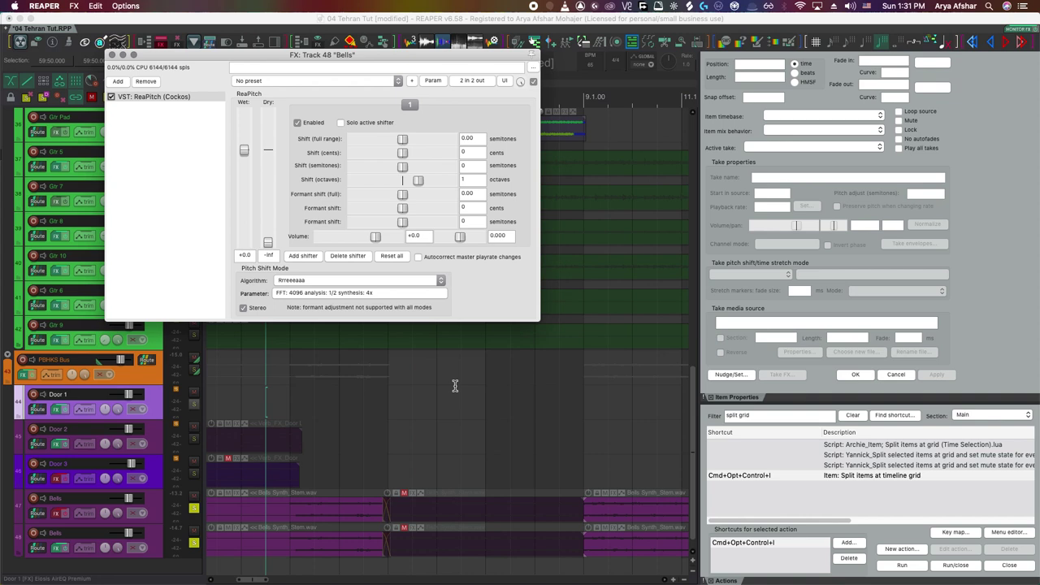
Duplicate ReaPitch as élastique 3.3.3 Pro with Preserve Formants (High Pitches) and 0 octave shift.
{"action": "left_click", "coordinate": [166, 99]}
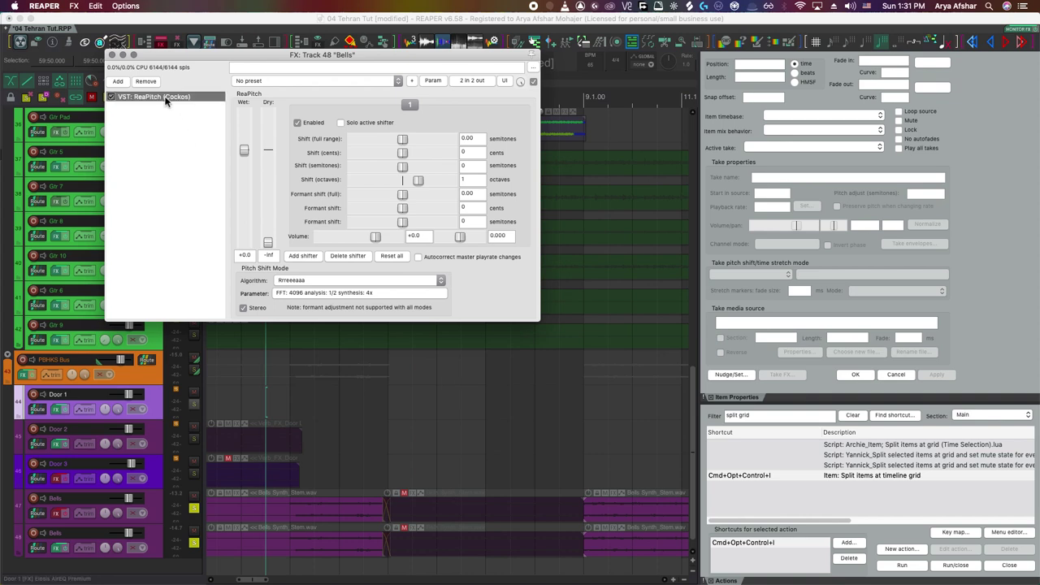
{"action": "key", "text": "super+v"}
{"action": "left_click", "coordinate": [301, 279]}
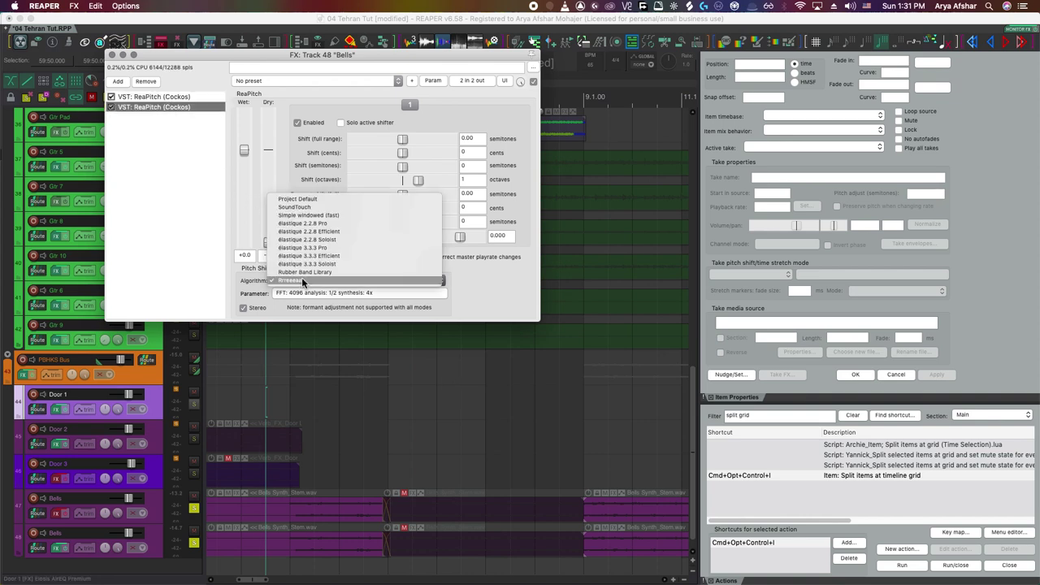
{"action": "left_click", "coordinate": [304, 247]}
{"action": "left_click", "coordinate": [309, 291]}
{"action": "left_click", "coordinate": [339, 349]}
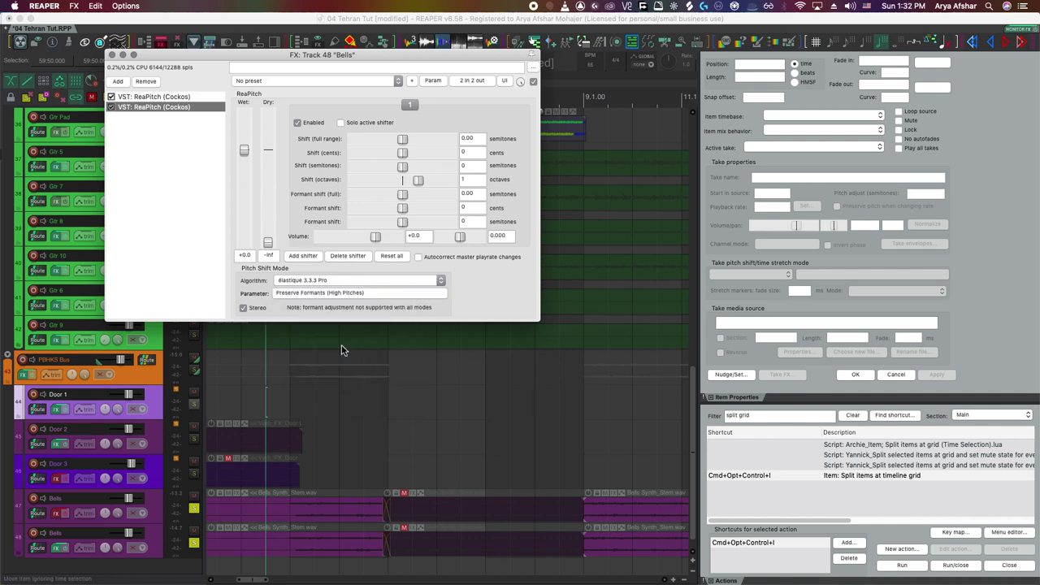
{"action": "left_click_drag", "start_coordinate": [418, 180], "coordinate": [409, 152]}
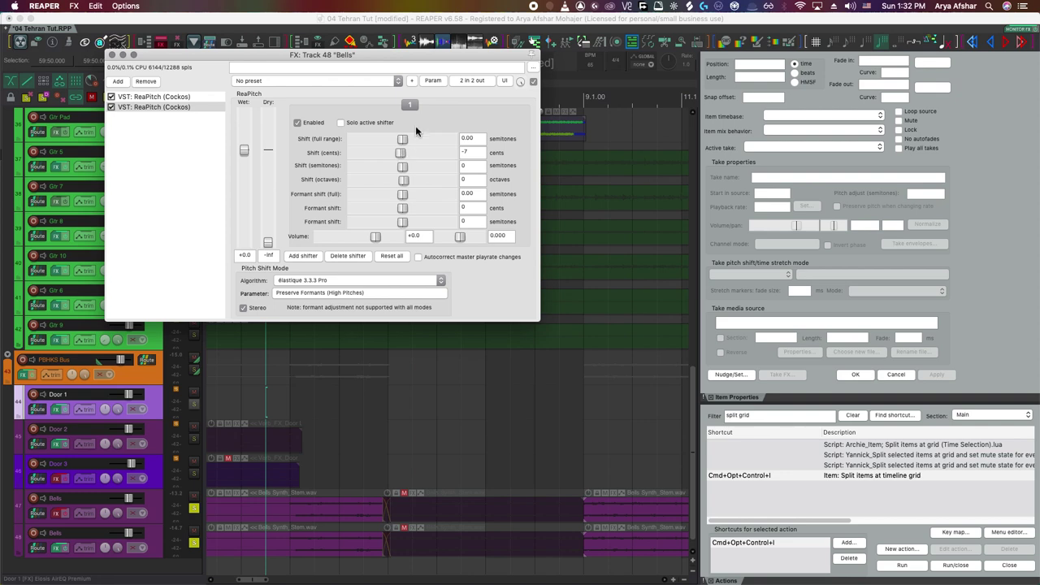
Enable an LFO on Shift (cents) and settle its strength at 16%.
{"action": "left_click", "coordinate": [430, 80]}
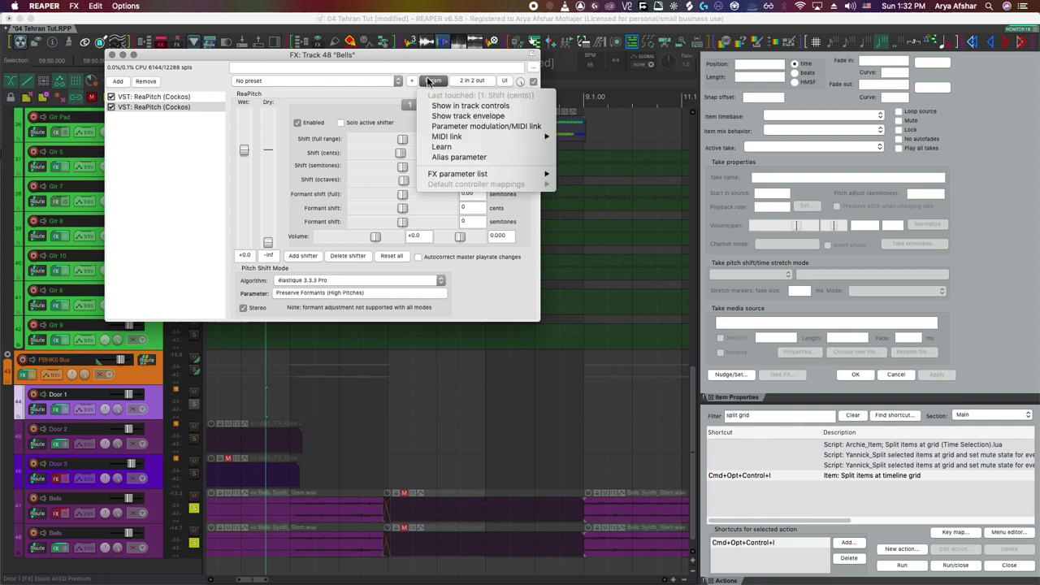
{"action": "left_click", "coordinate": [471, 128]}
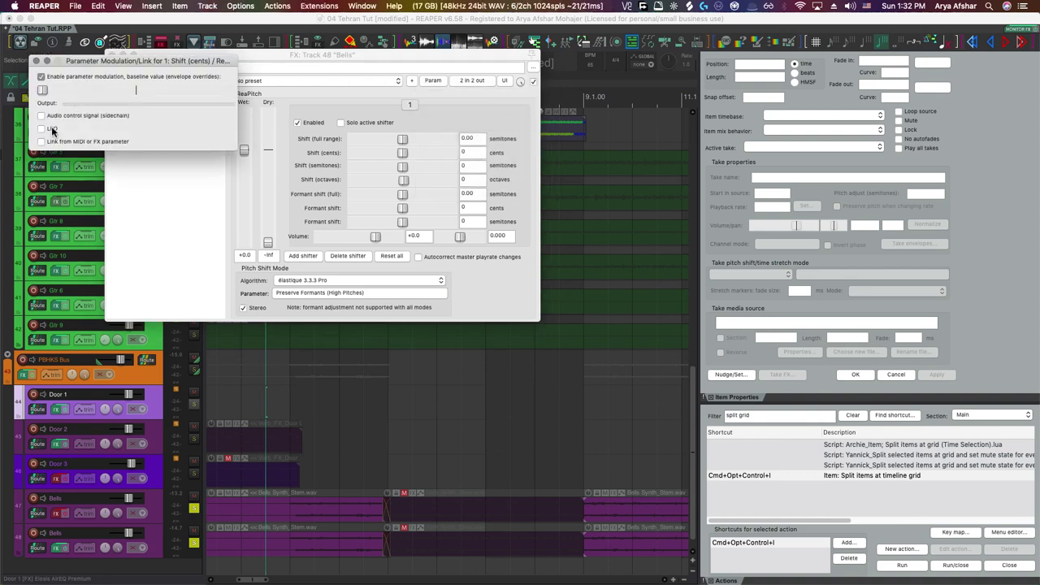
{"action": "left_click", "coordinate": [42, 129]}
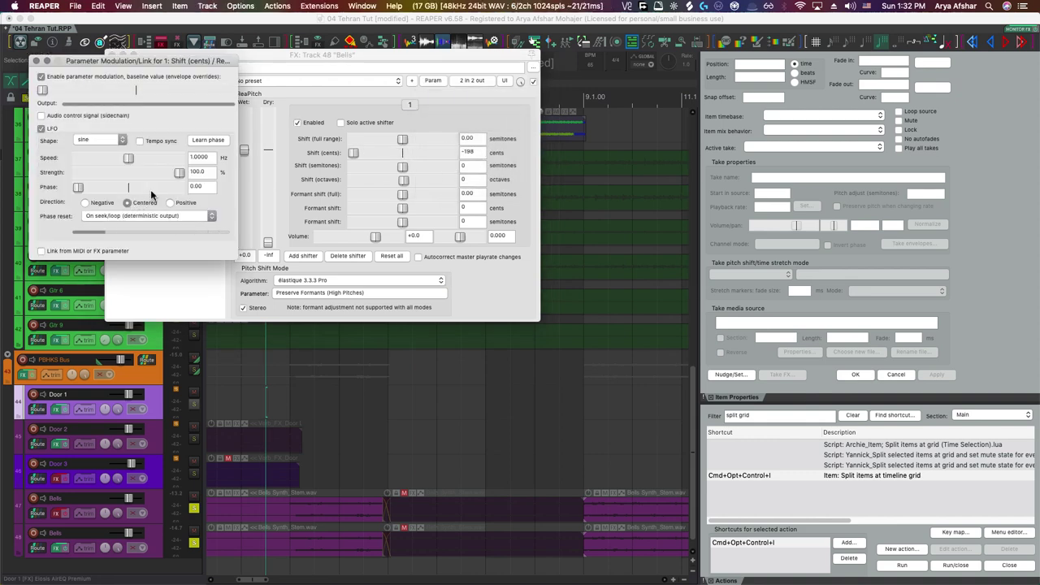
{"action": "left_click_drag", "start_coordinate": [178, 173], "coordinate": [107, 174]}
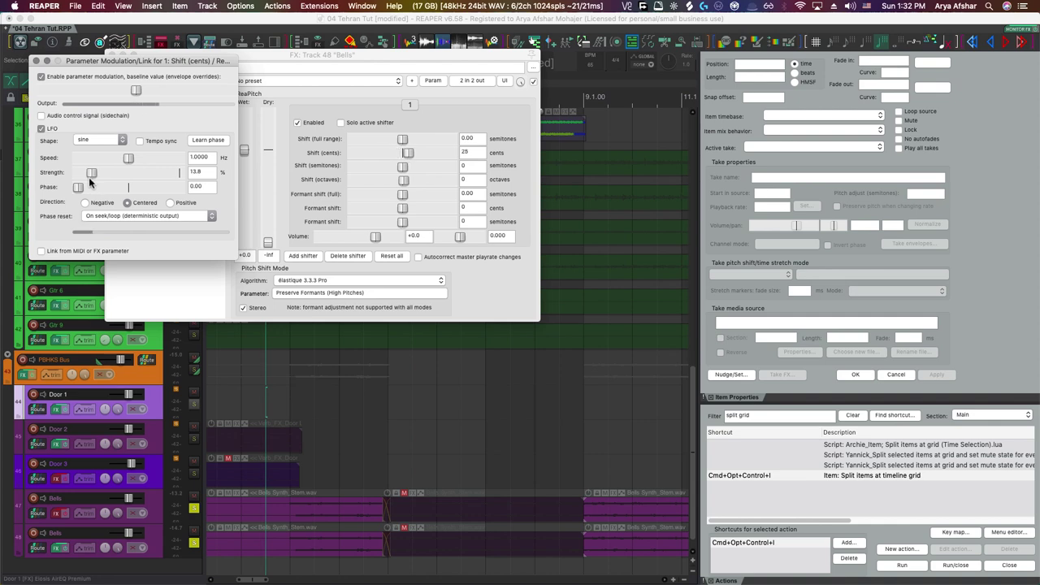
{"action": "left_click_drag", "start_coordinate": [88, 177], "coordinate": [87, 176]}
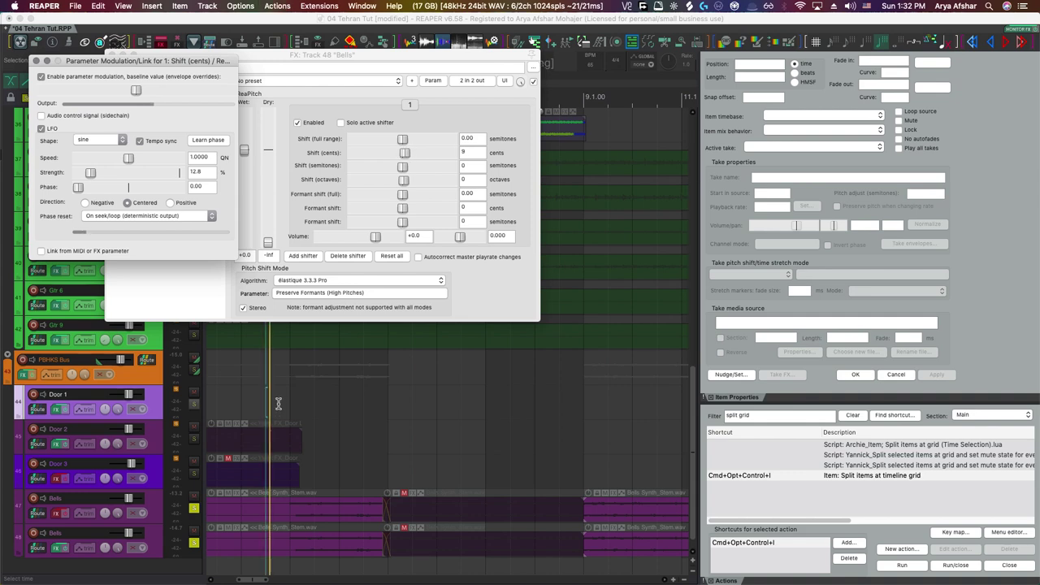
{"action": "left_click", "coordinate": [587, 444]}
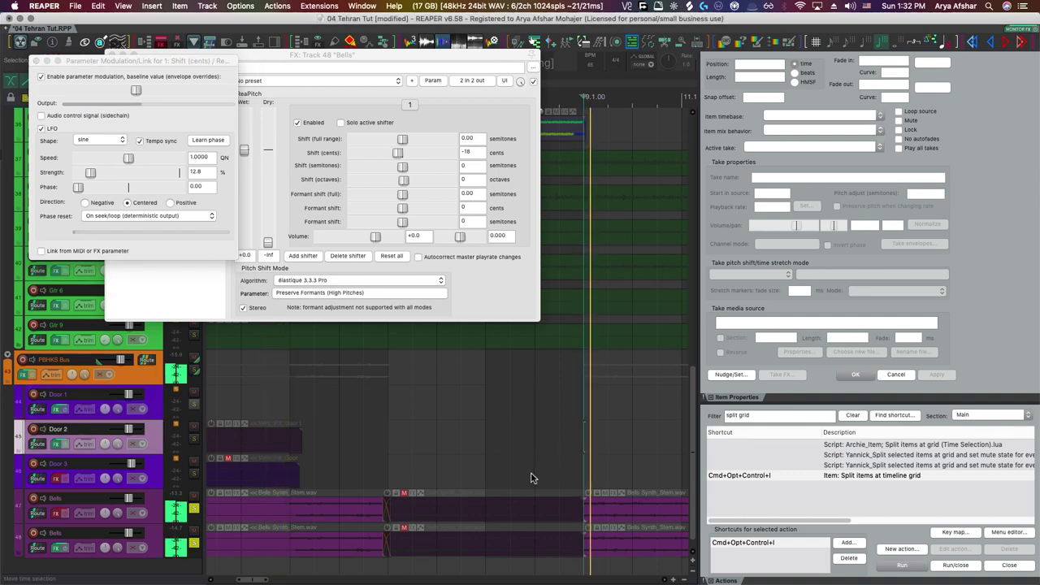
{"action": "scroll", "coordinate": [530, 475], "scroll_direction": "right", "scroll_amount": 5}
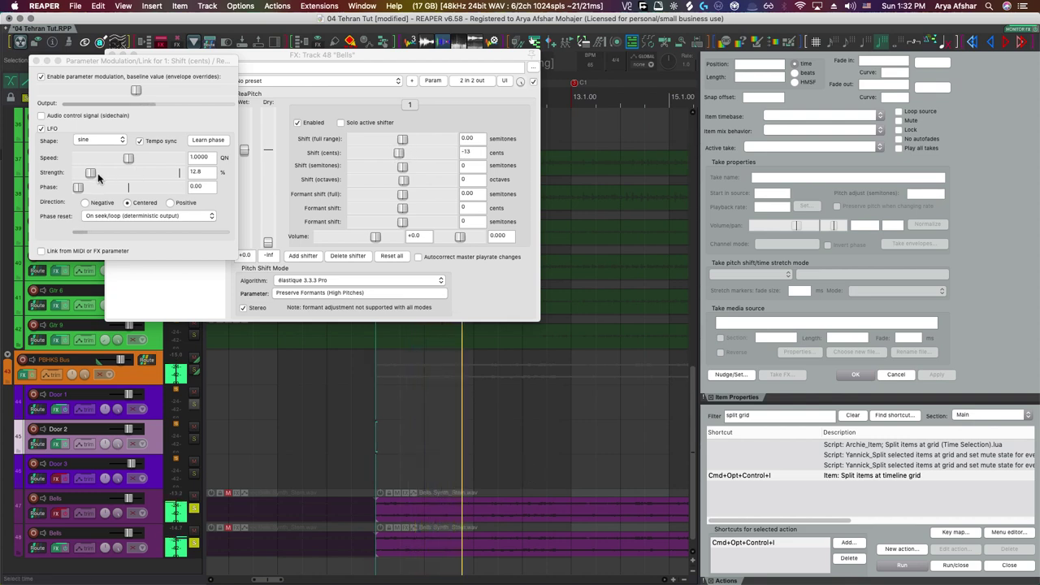
{"action": "left_click_drag", "start_coordinate": [91, 175], "coordinate": [95, 178]}
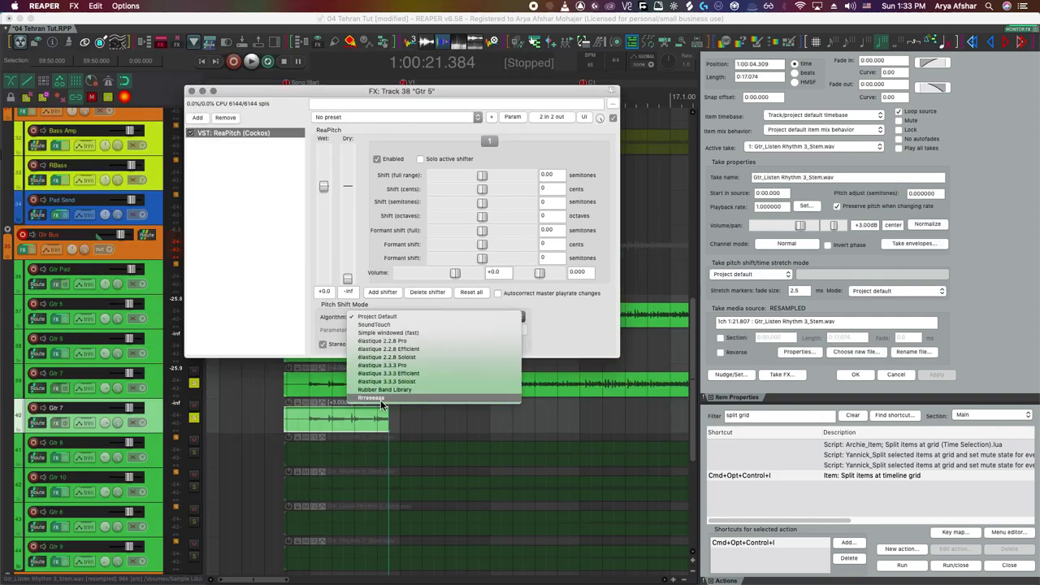
Set Gtr 5's ReaPitch to Rrreeeaaa, one octave down, and check Gtr 7's FX.
{"action": "left_click", "coordinate": [381, 399]}
{"action": "left_click_drag", "start_coordinate": [486, 218], "coordinate": [479, 218]}
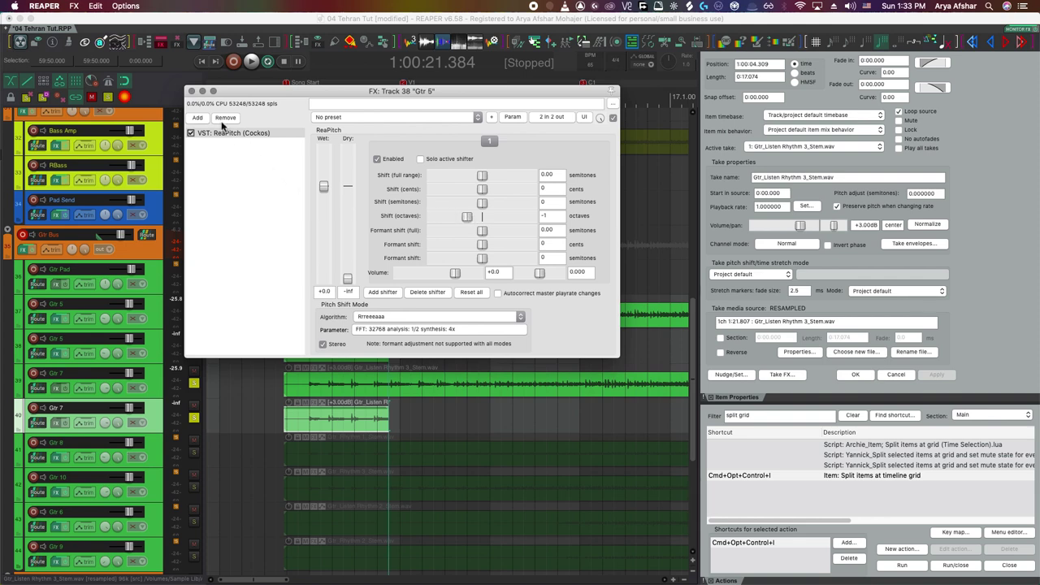
{"action": "left_click", "coordinate": [192, 91]}
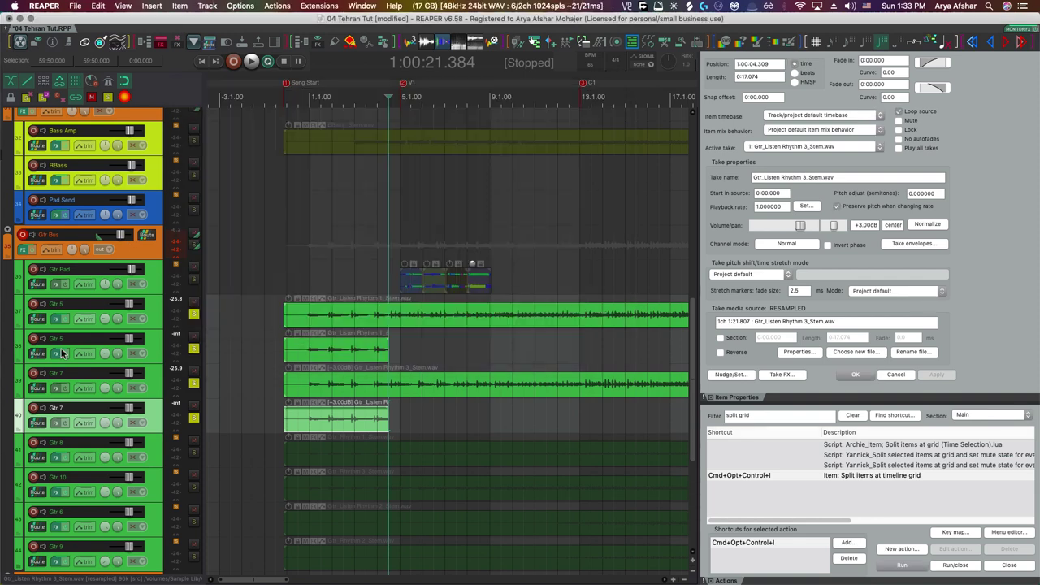
{"action": "left_click", "coordinate": [56, 423]}
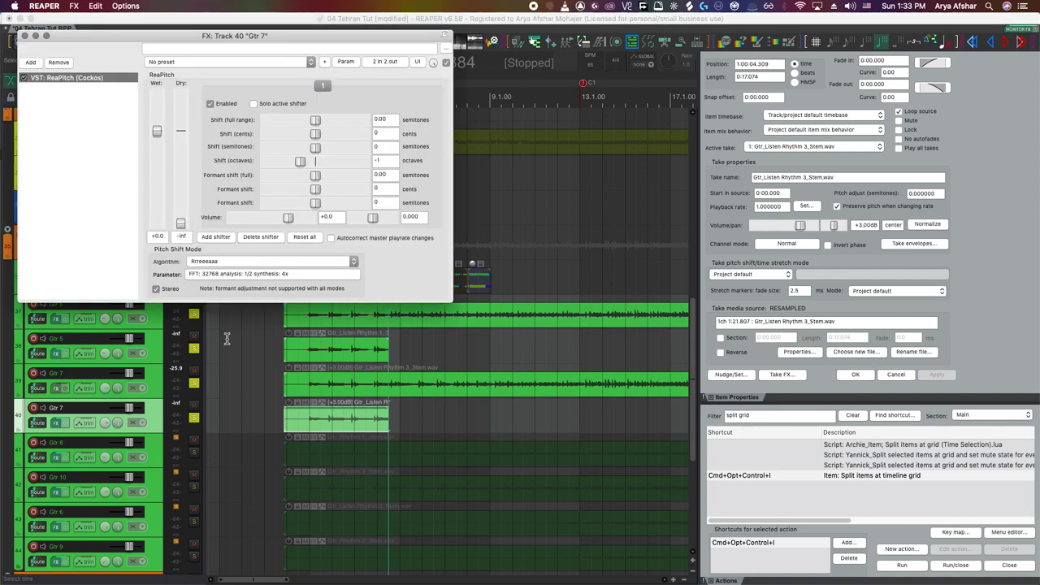
{"action": "left_click", "coordinate": [25, 36]}
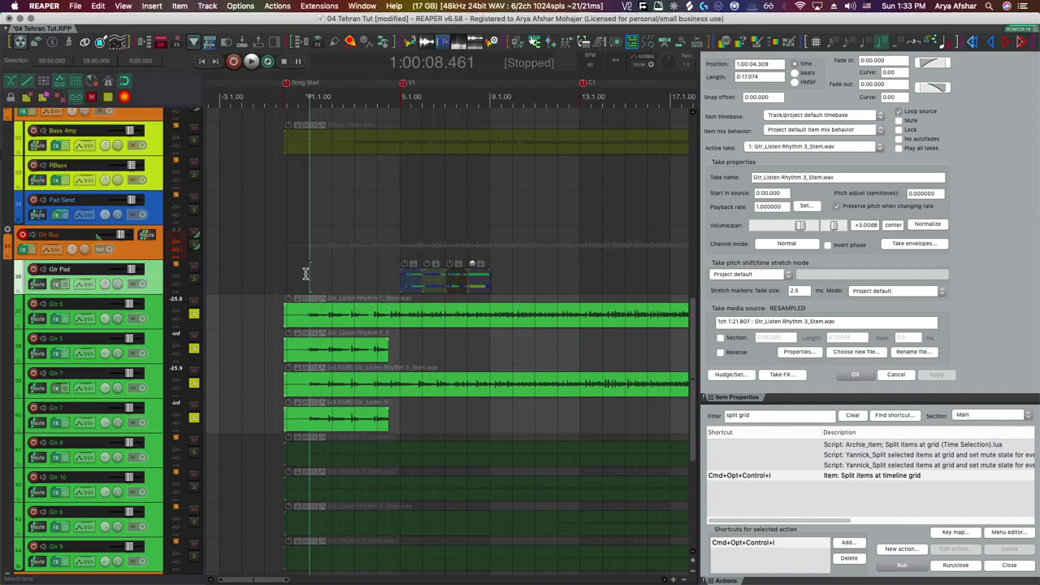
Compare guitars with octave-down tracks muted and unmuted, then move ReaPitch into the rhythm items' take FX.
{"action": "key", "text": "space"}
{"action": "key", "text": "F5"}
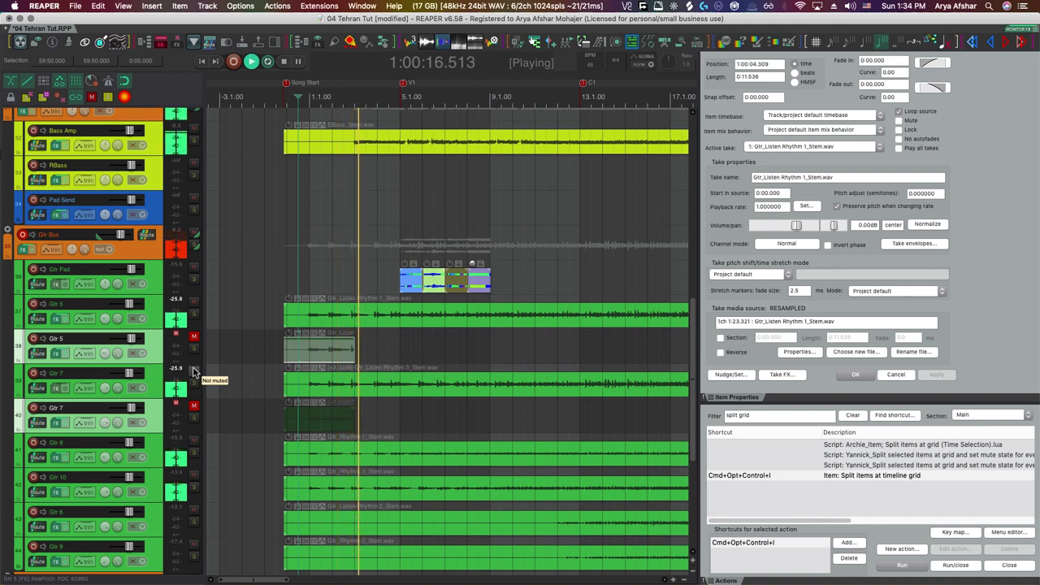
{"action": "key", "text": "space"}
{"action": "left_click", "coordinate": [193, 372], "text": "super"}
{"action": "key", "text": "space"}
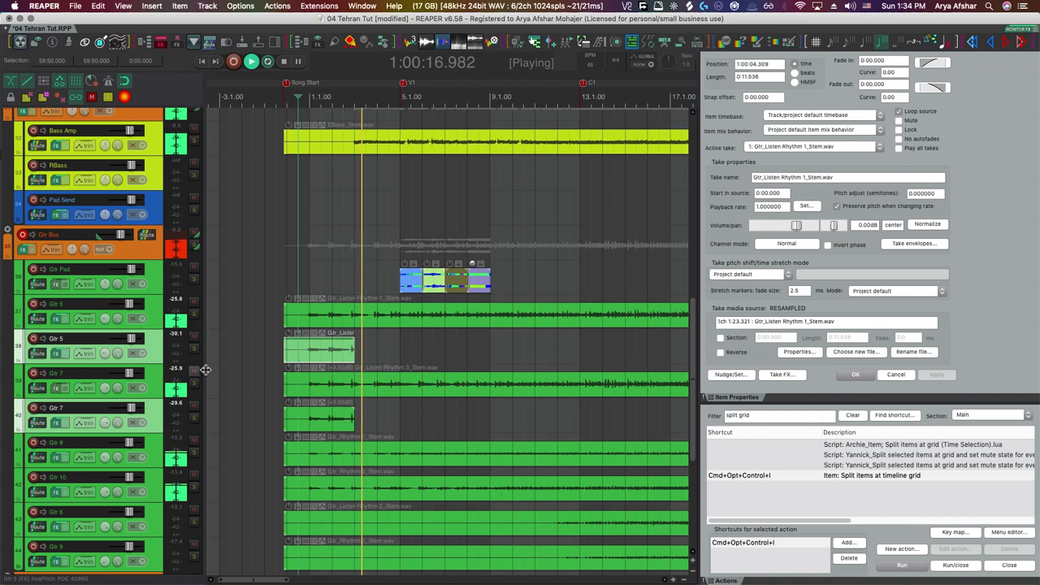
{"action": "key", "text": "space"}
{"action": "key", "text": "shift+e"}
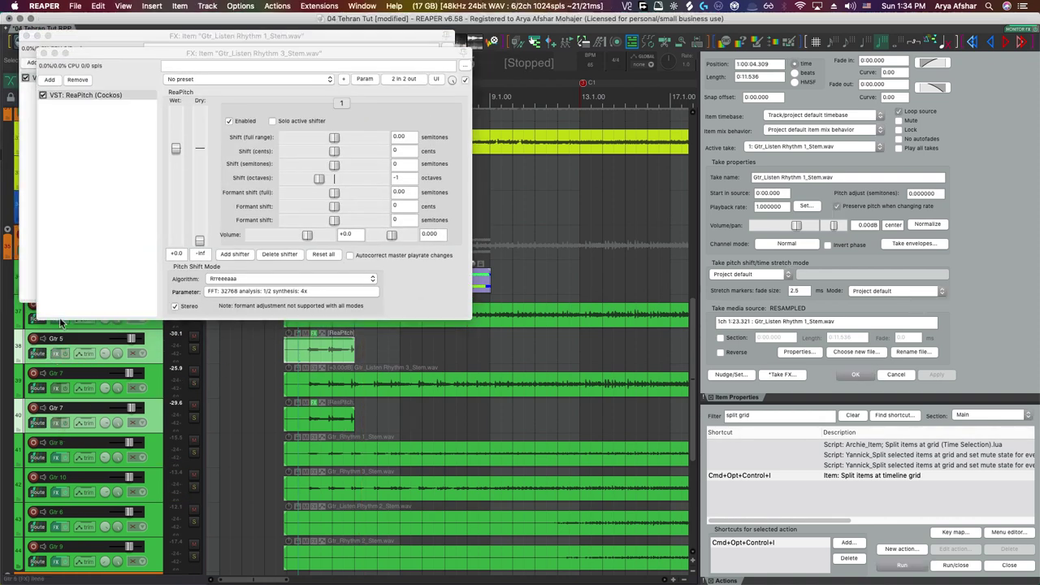
Close the Rhythm 1 and Rhythm 3 take FX windows and glue both items with their ReaPitch effect.
{"action": "left_click", "coordinate": [44, 53]}
{"action": "left_click", "coordinate": [46, 57]}
{"action": "key", "text": "super+g"}
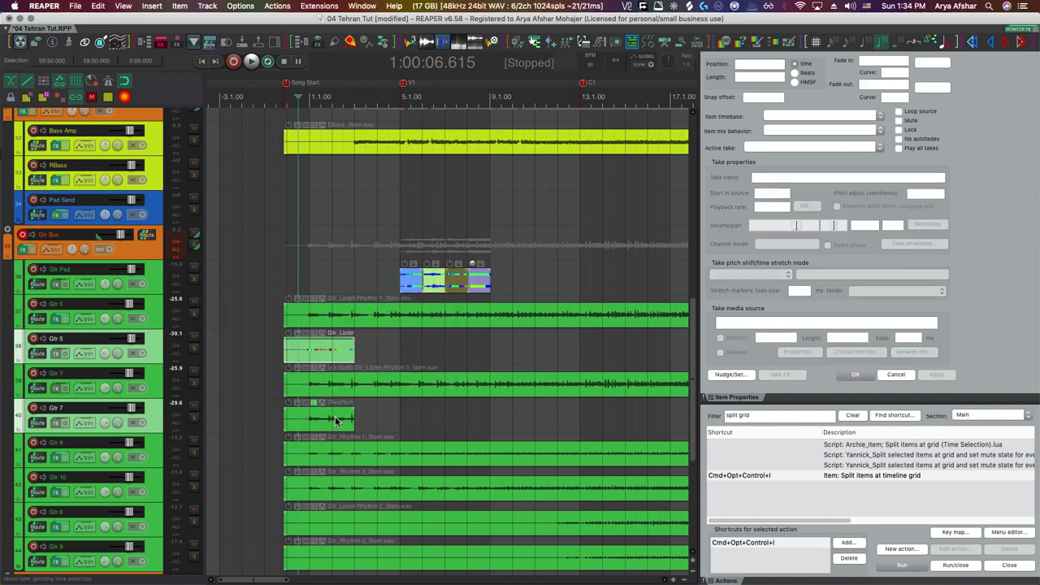
Select the glued items on Gtr 5 and Gtr 7 and play back the octave-down guitar.
{"action": "left_click", "coordinate": [340, 422]}
{"action": "scroll", "coordinate": [440, 355], "scroll_direction": "up", "scroll_amount": 5}
{"action": "left_click", "coordinate": [424, 349]}
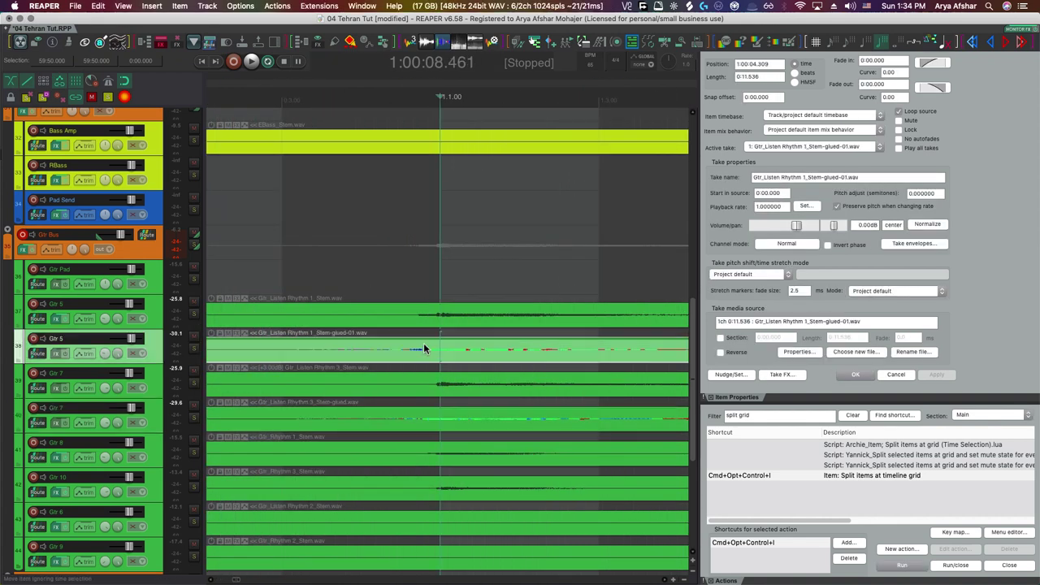
{"action": "scroll", "coordinate": [416, 355], "scroll_direction": "up", "scroll_amount": 3}
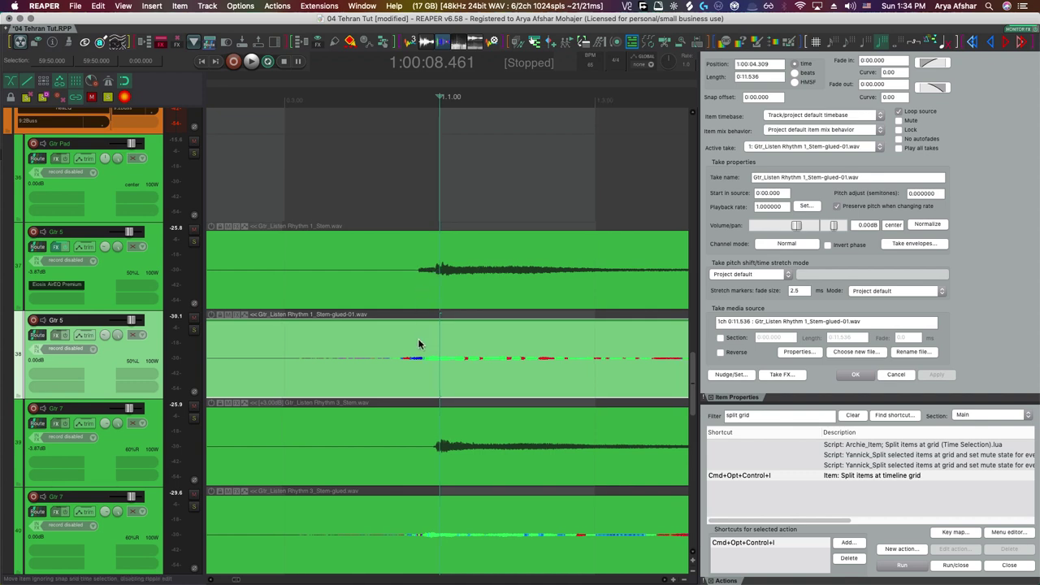
{"action": "scroll", "coordinate": [418, 345], "scroll_direction": "down", "scroll_amount": 3}
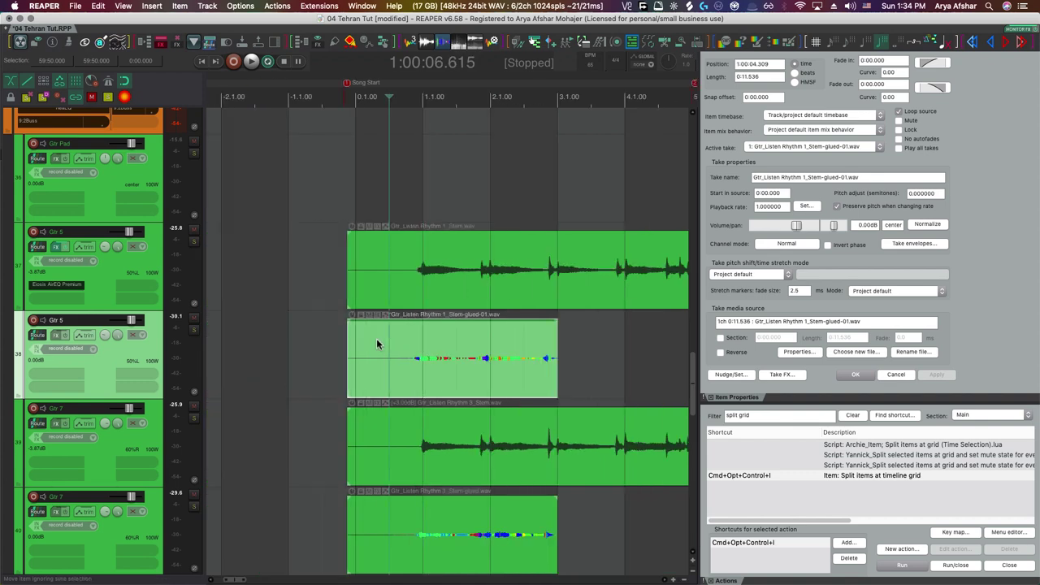
{"action": "key", "text": "space"}
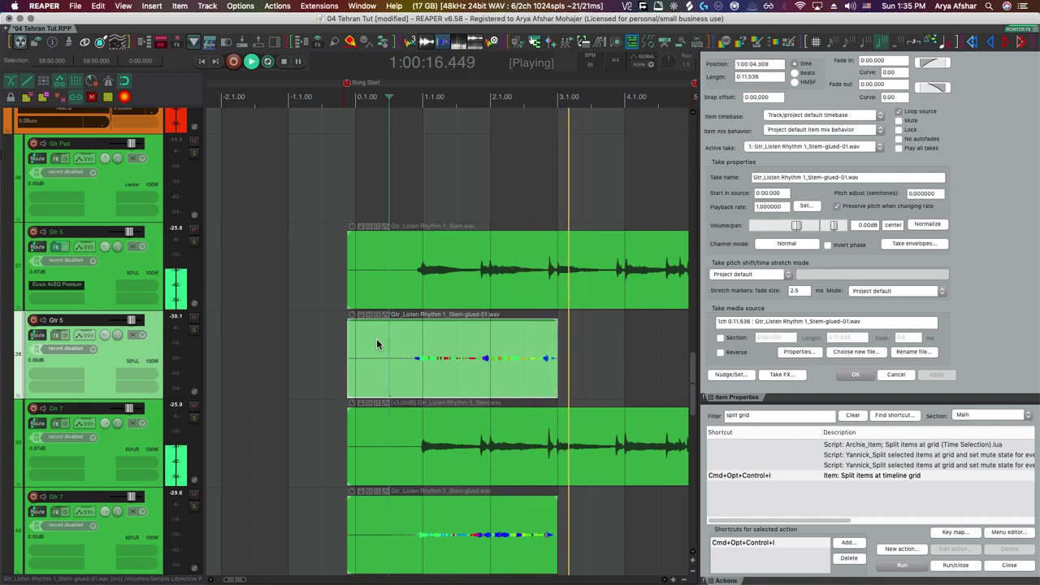
{"action": "key", "text": "space"}
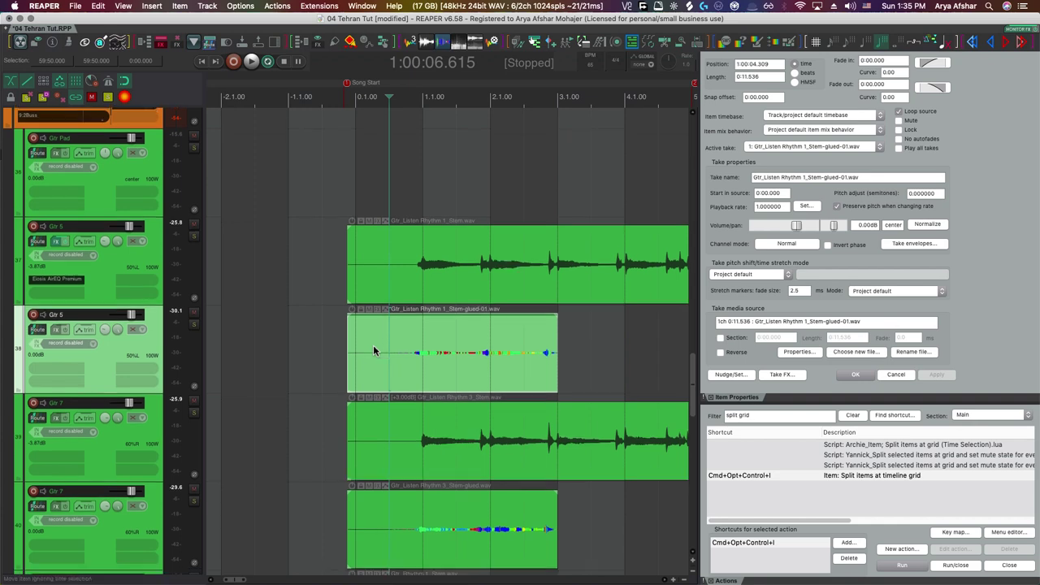
Remove the cents-shift ReaPitch from the Bells track's effects chain.
{"action": "scroll", "coordinate": [349, 346], "scroll_direction": "down", "scroll_amount": 10}
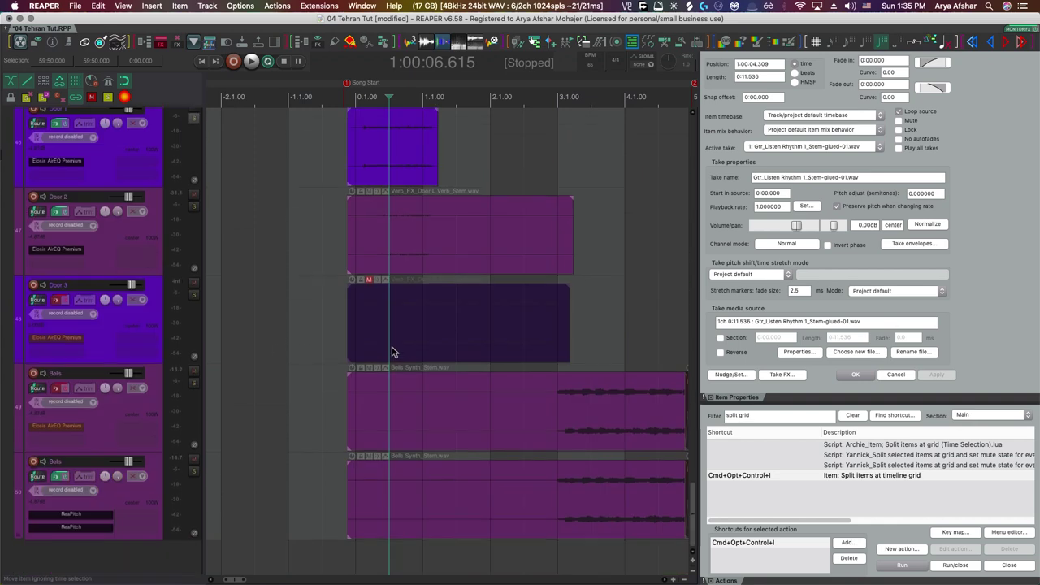
{"action": "left_click", "coordinate": [56, 478]}
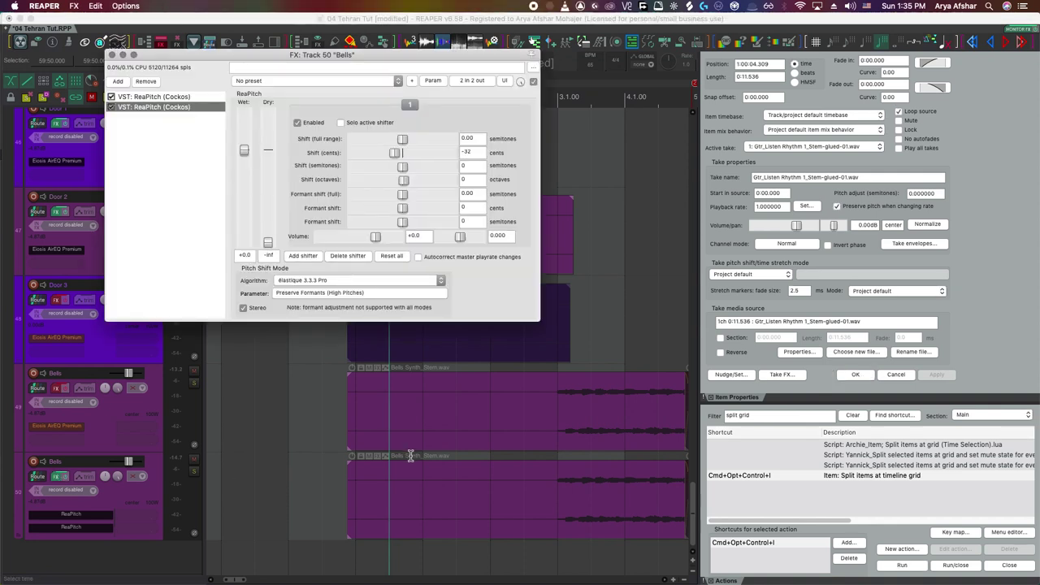
{"action": "left_click", "coordinate": [167, 97]}
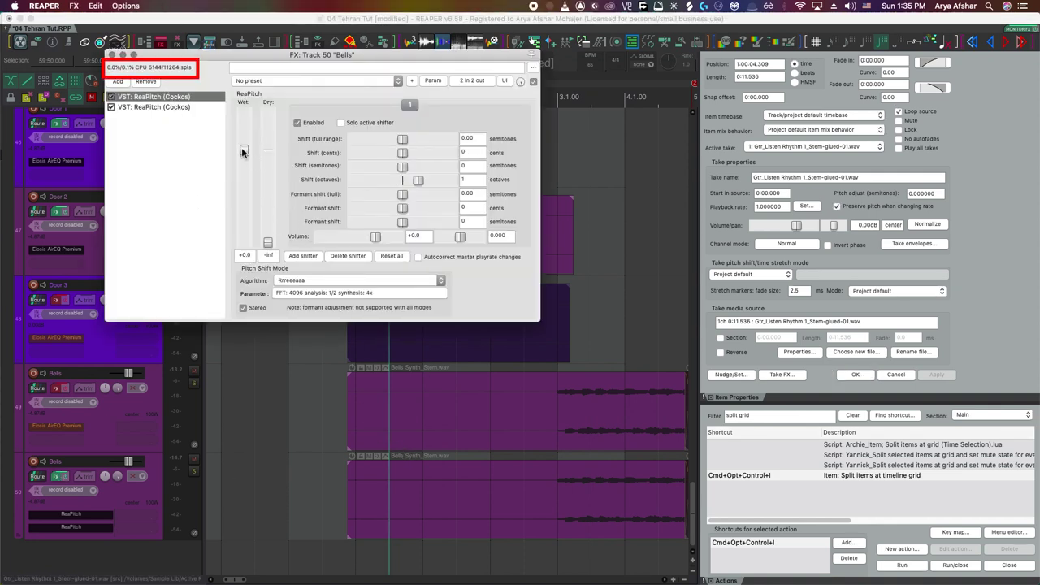
{"action": "left_click", "coordinate": [158, 106]}
{"action": "key", "text": "Delete"}
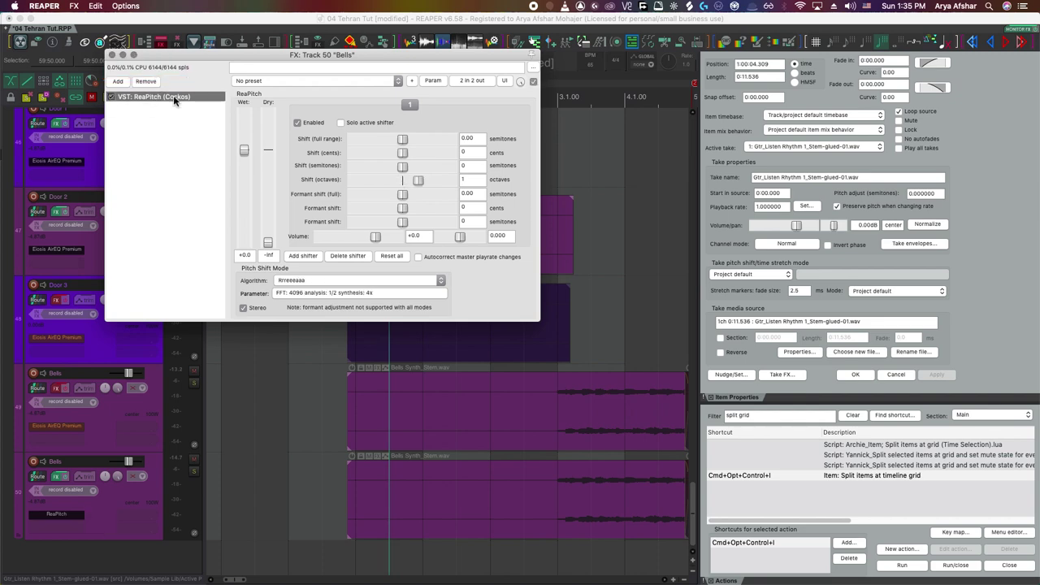
Set the ReaPitch stretch parameters to 1/8 analysis offset and FFT size 32768.
{"action": "left_click", "coordinate": [328, 292]}
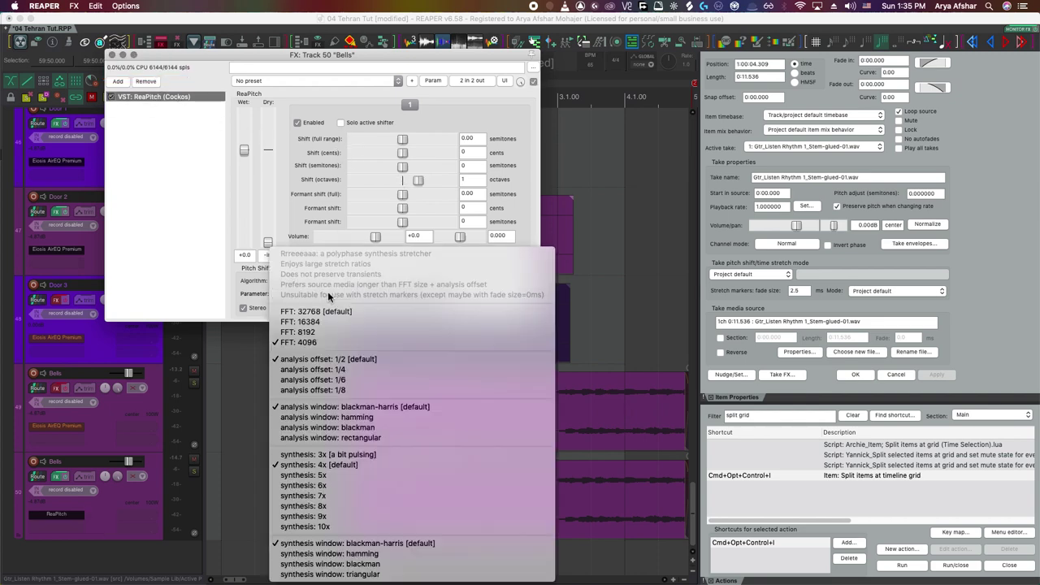
{"action": "left_click", "coordinate": [173, 96]}
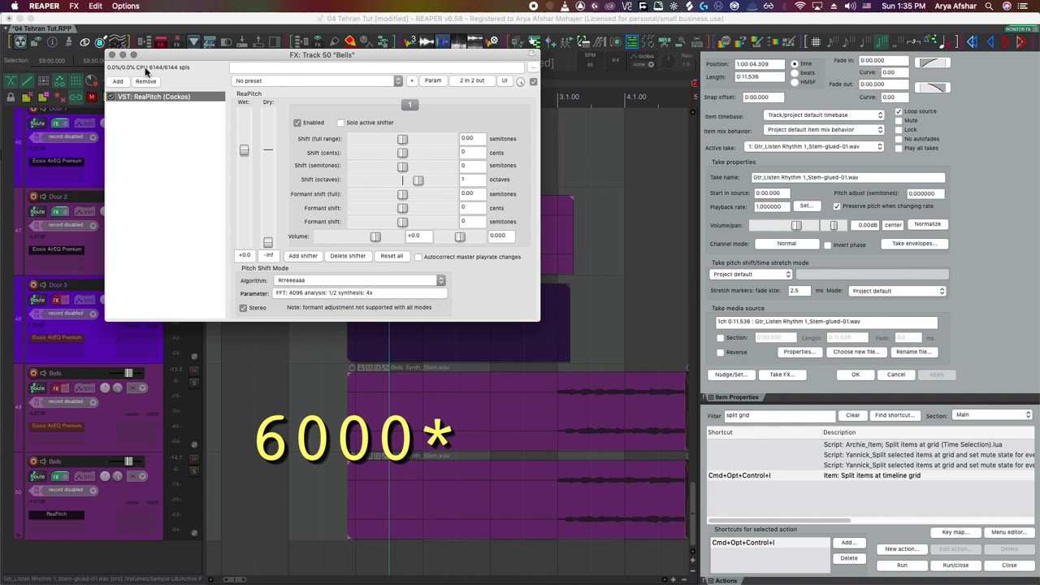
{"action": "left_click", "coordinate": [341, 293]}
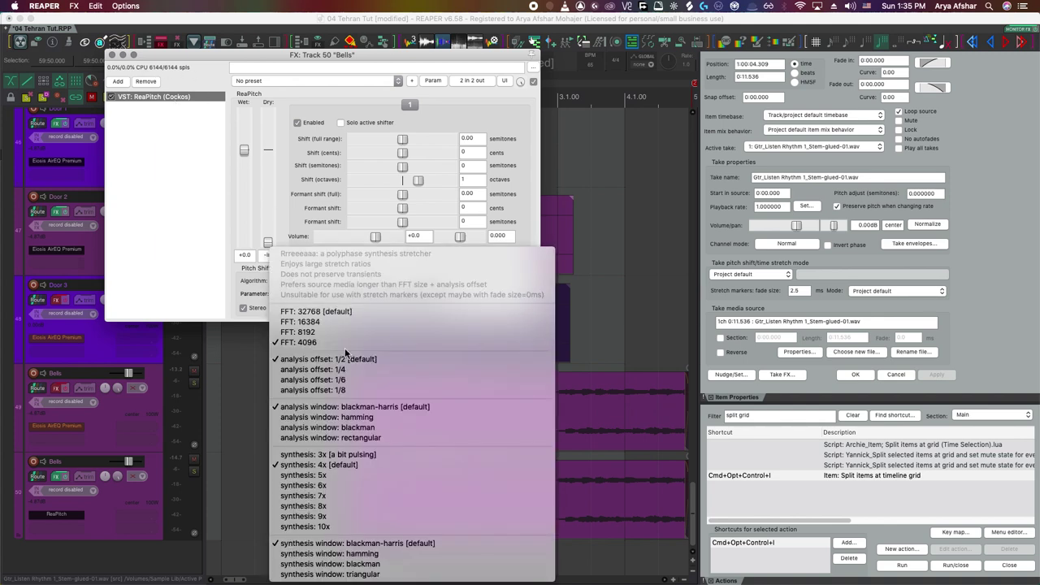
{"action": "left_click", "coordinate": [348, 388]}
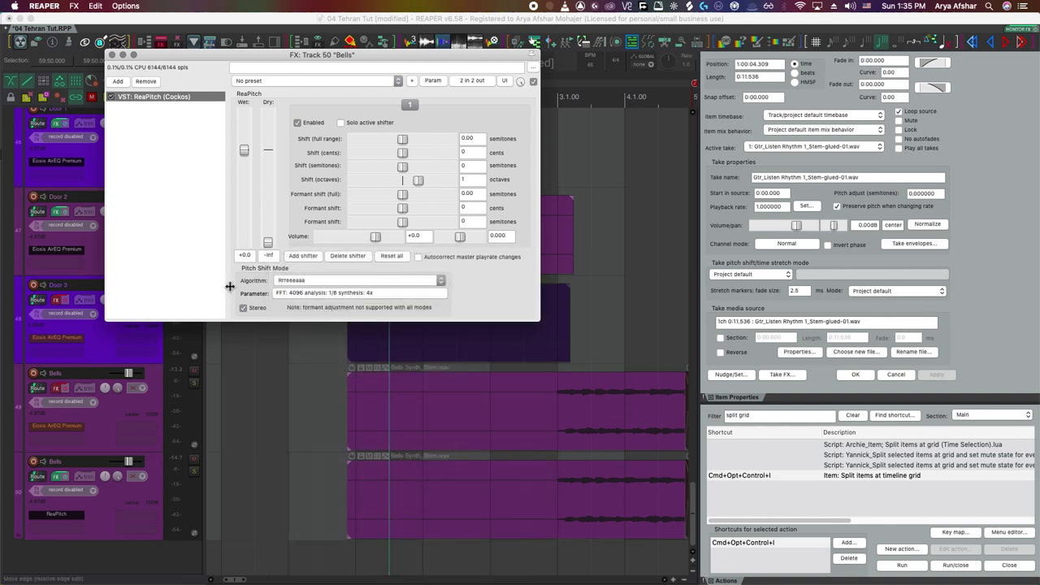
{"action": "left_click", "coordinate": [307, 292]}
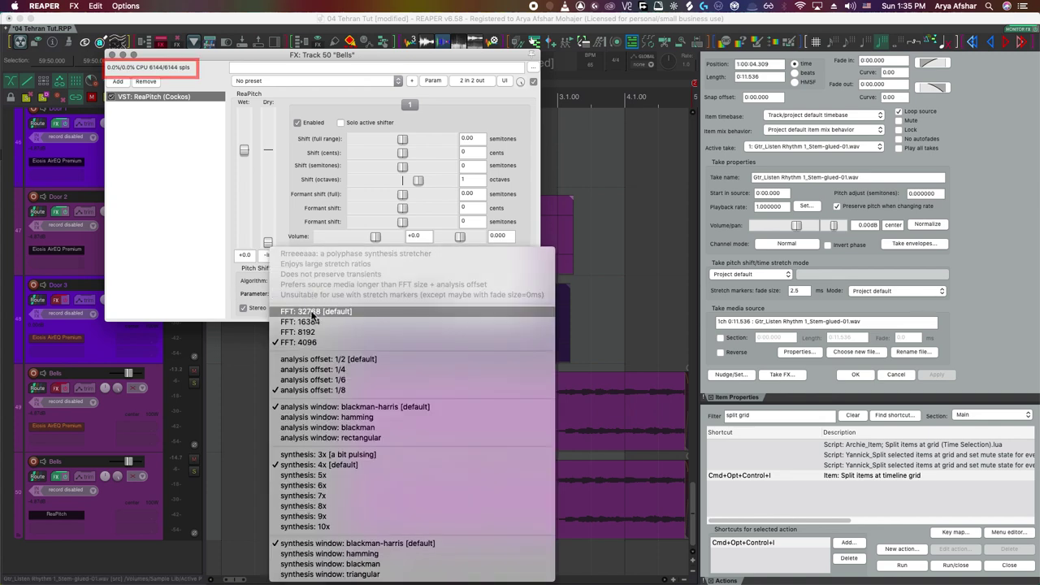
{"action": "left_click", "coordinate": [314, 314]}
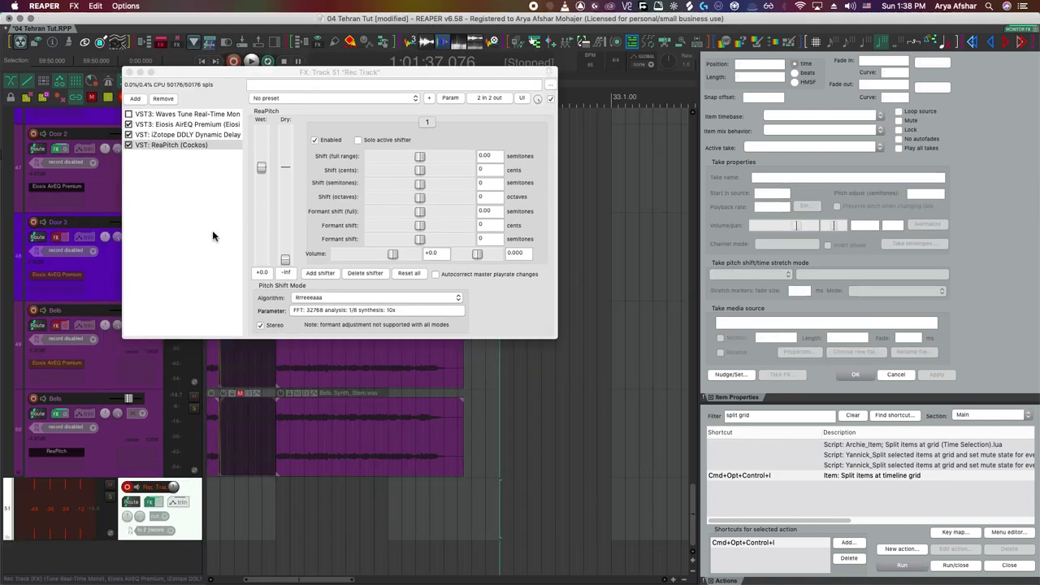
Give the Rec Track ReaPitch a rectangular analysis window, so it reads 1/8(rect) at FFT 32768.
{"action": "left_click", "coordinate": [214, 235]}
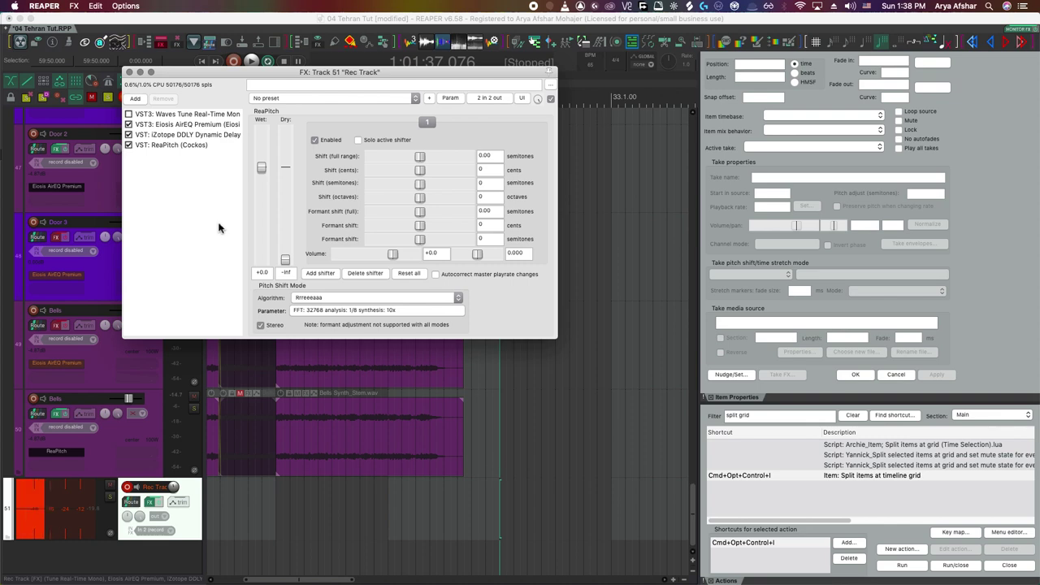
{"action": "left_click", "coordinate": [334, 311]}
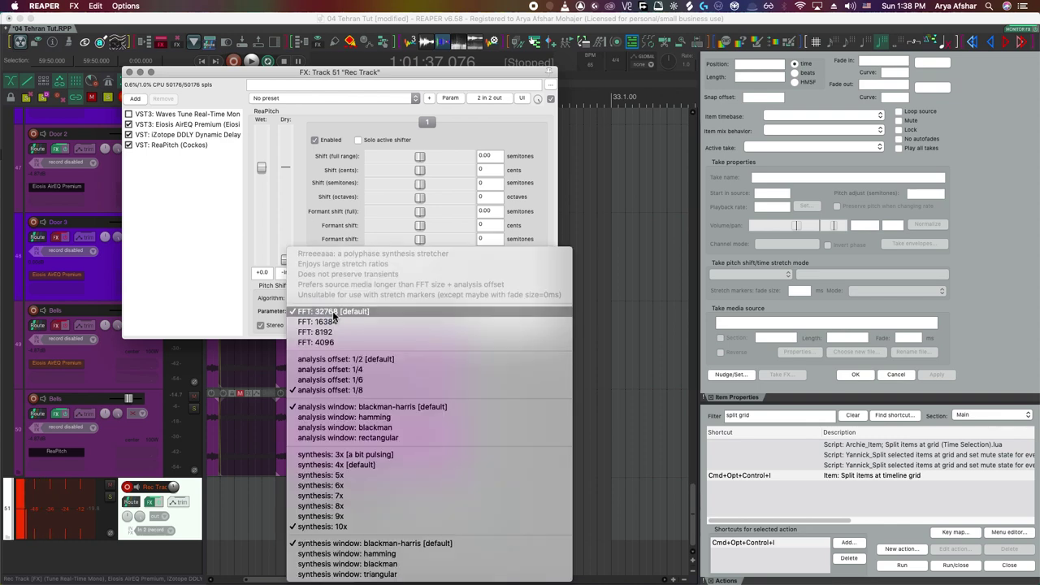
{"action": "left_click", "coordinate": [364, 437]}
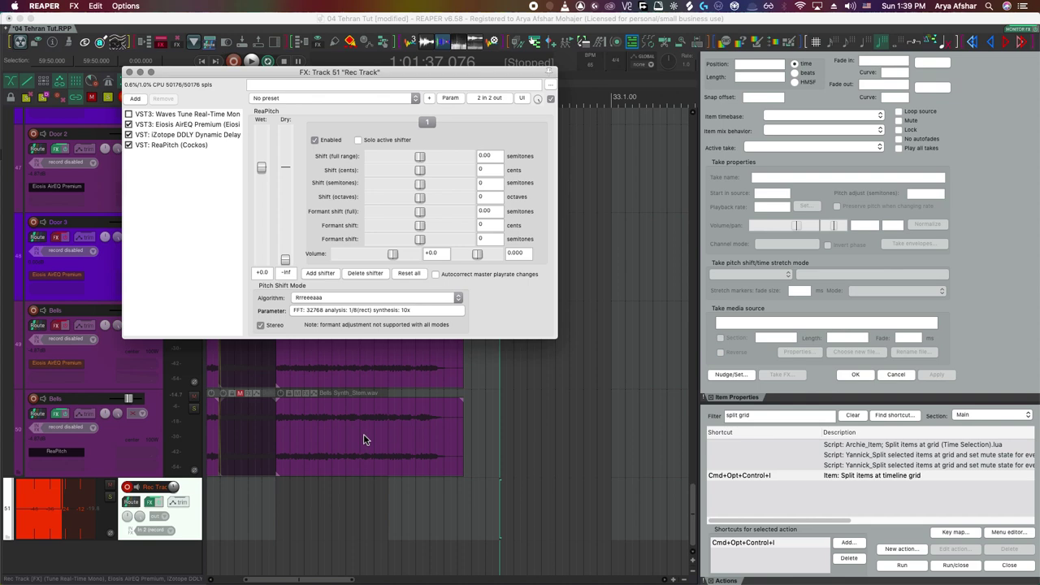
Record a live guitar part onto Rec Track, keeping the new Rec Track.wav take.
{"action": "key", "text": "super+r"}
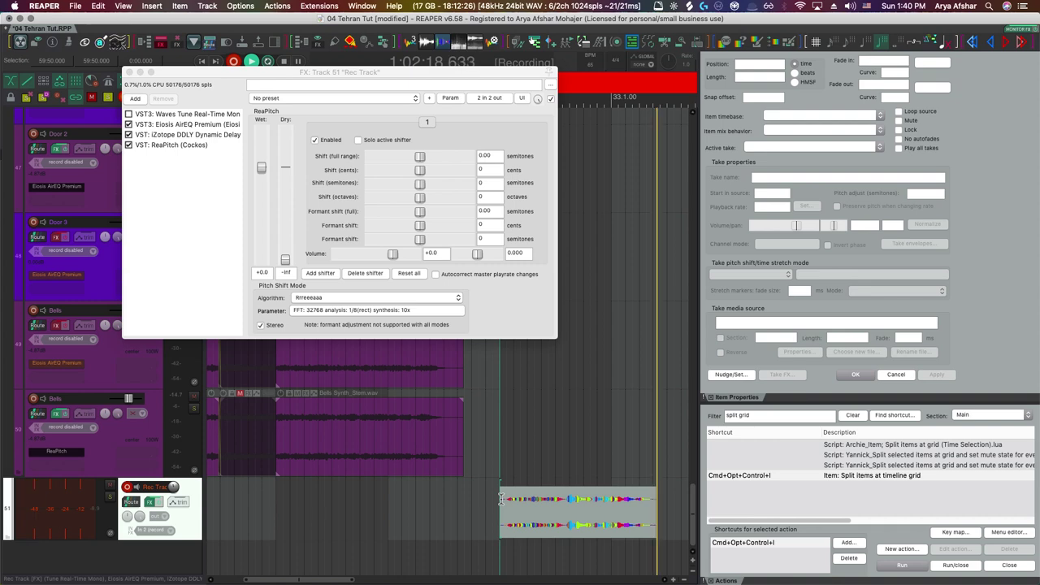
{"action": "key", "text": "space"}
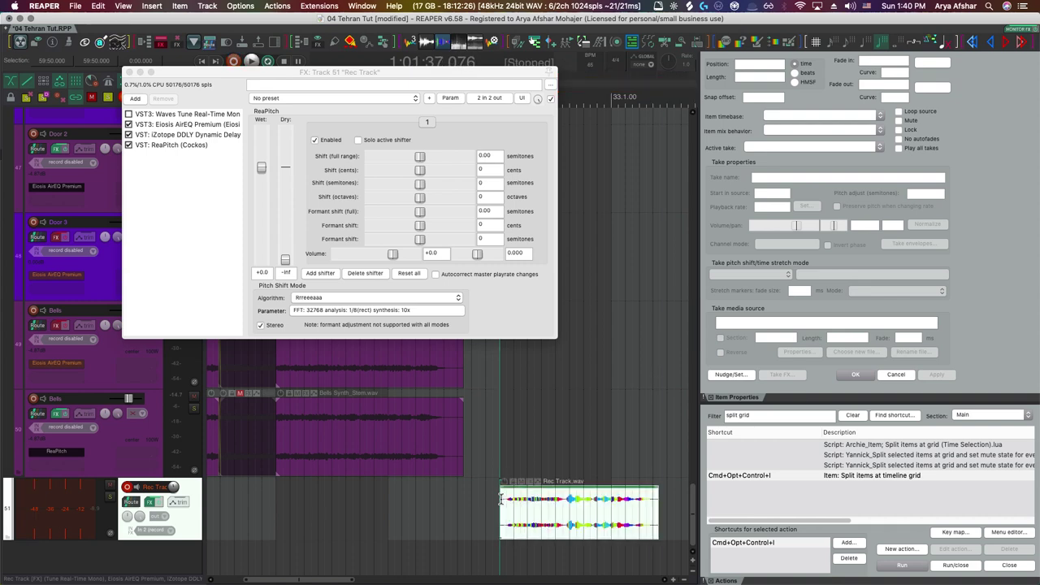